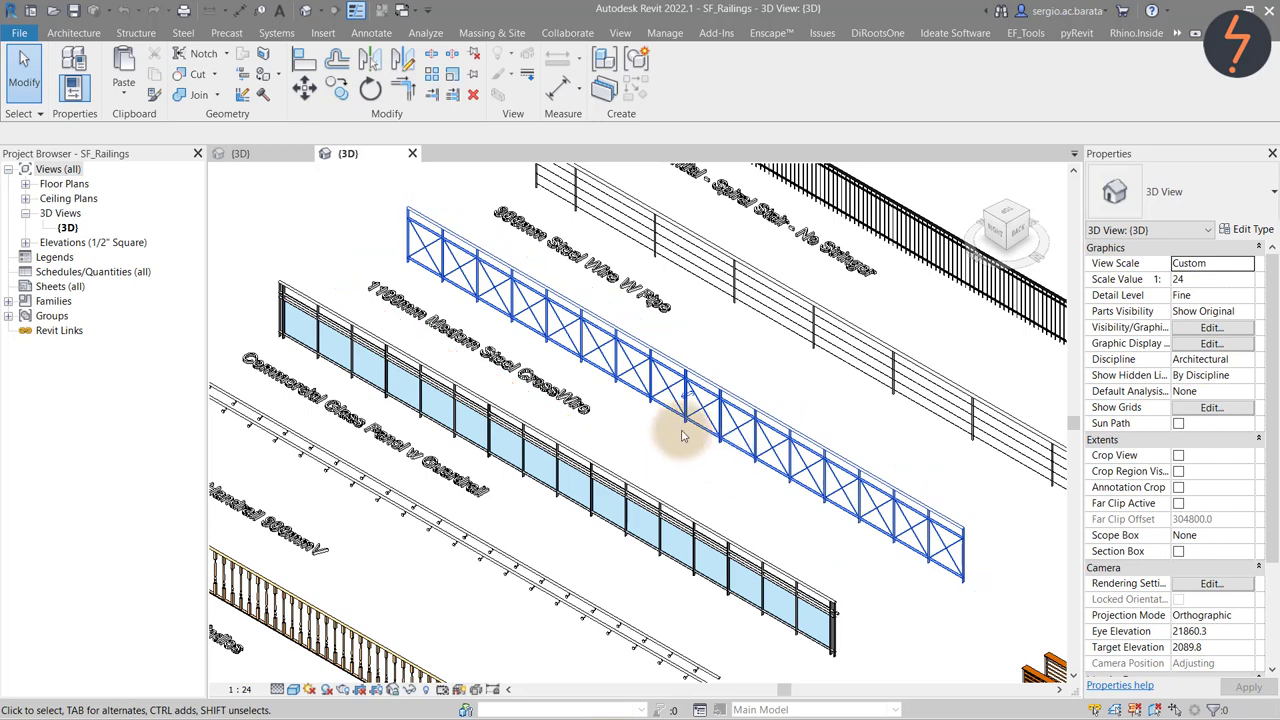
# Switch to the AdaptiveStairs_R22 3D view and inspect the 1100mm Modern Steel CrossWire railings, both the straight run and the stair's outer railing.
pyautogui.click(258, 154)
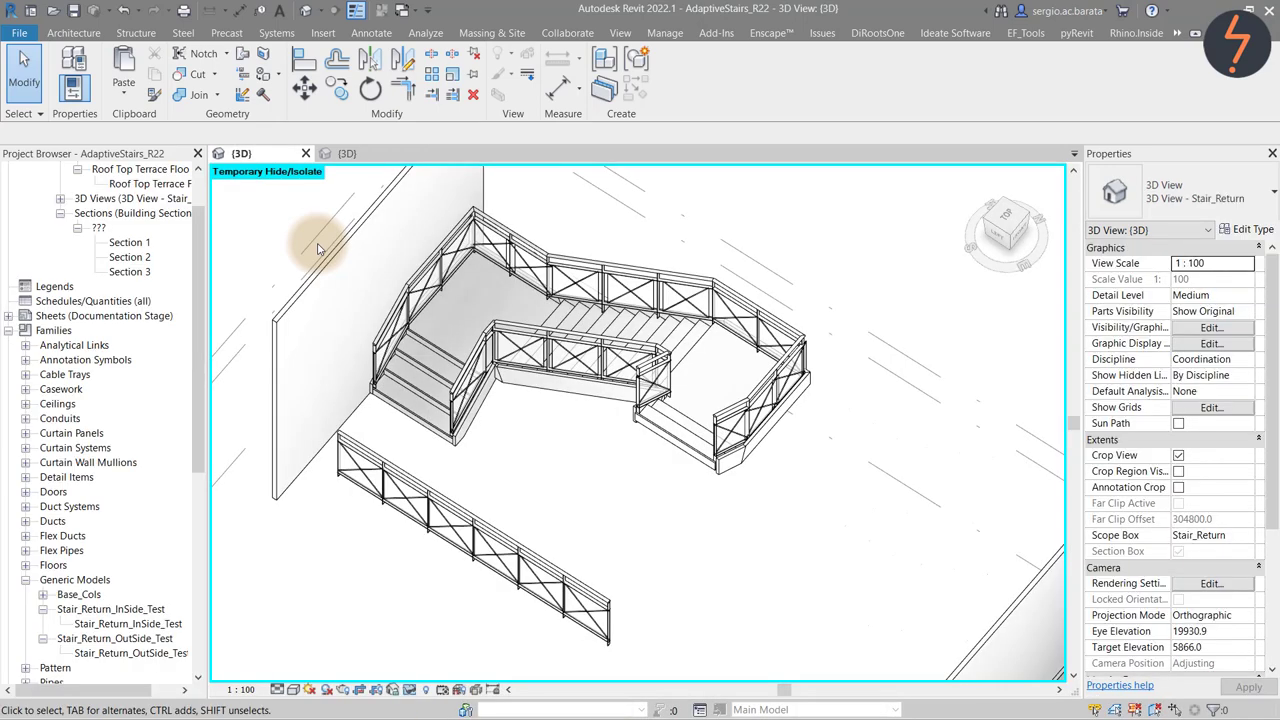
pyautogui.click(588, 598)
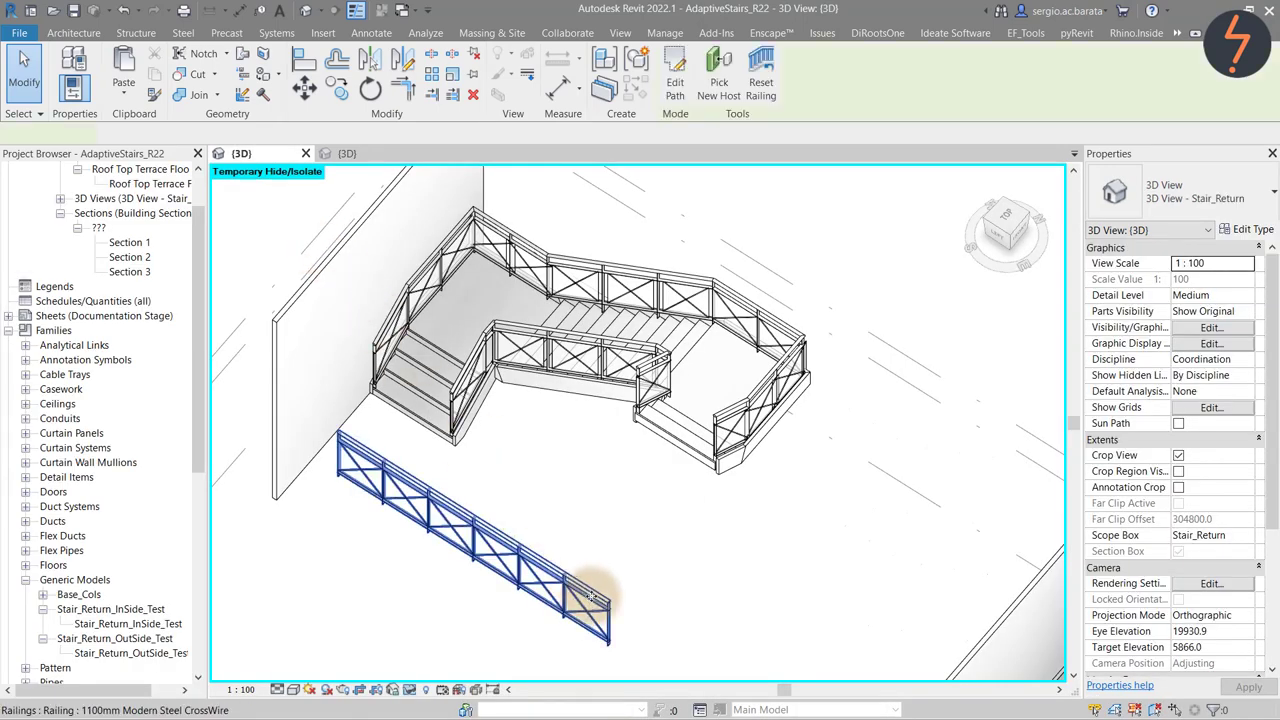
pyautogui.click(578, 502)
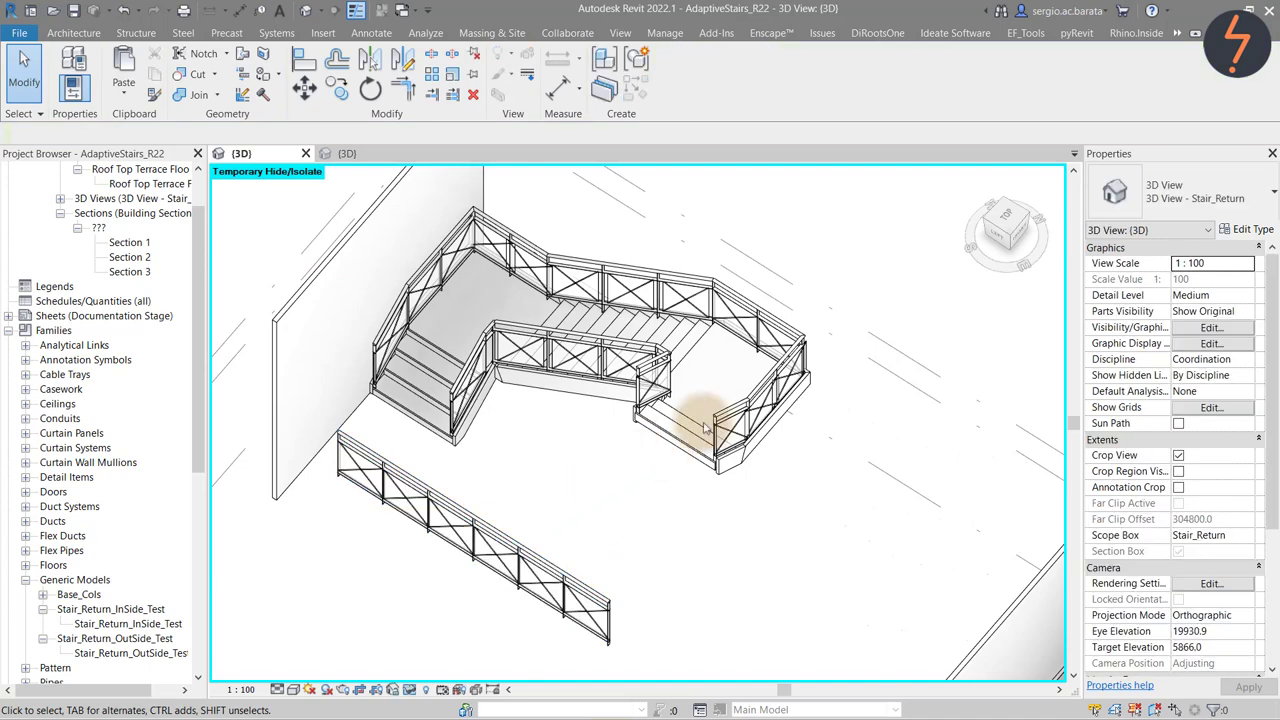
pyautogui.click(814, 392)
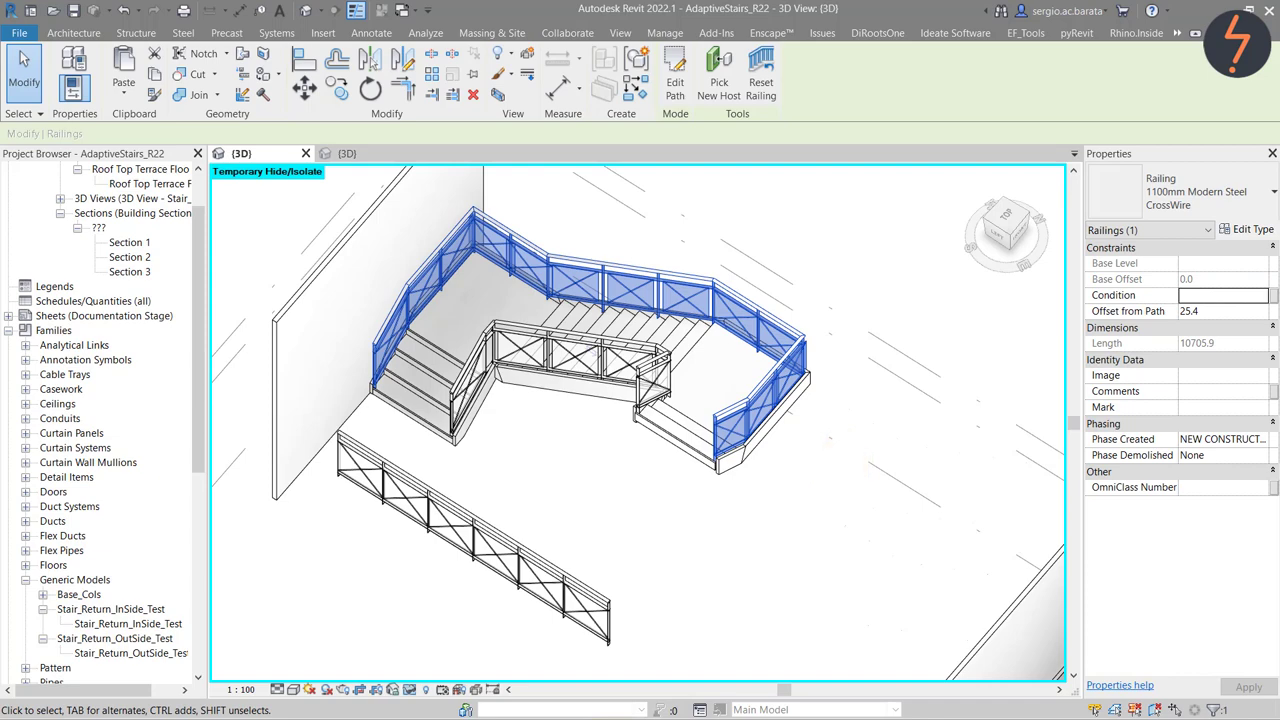
pyautogui.press('Escape')
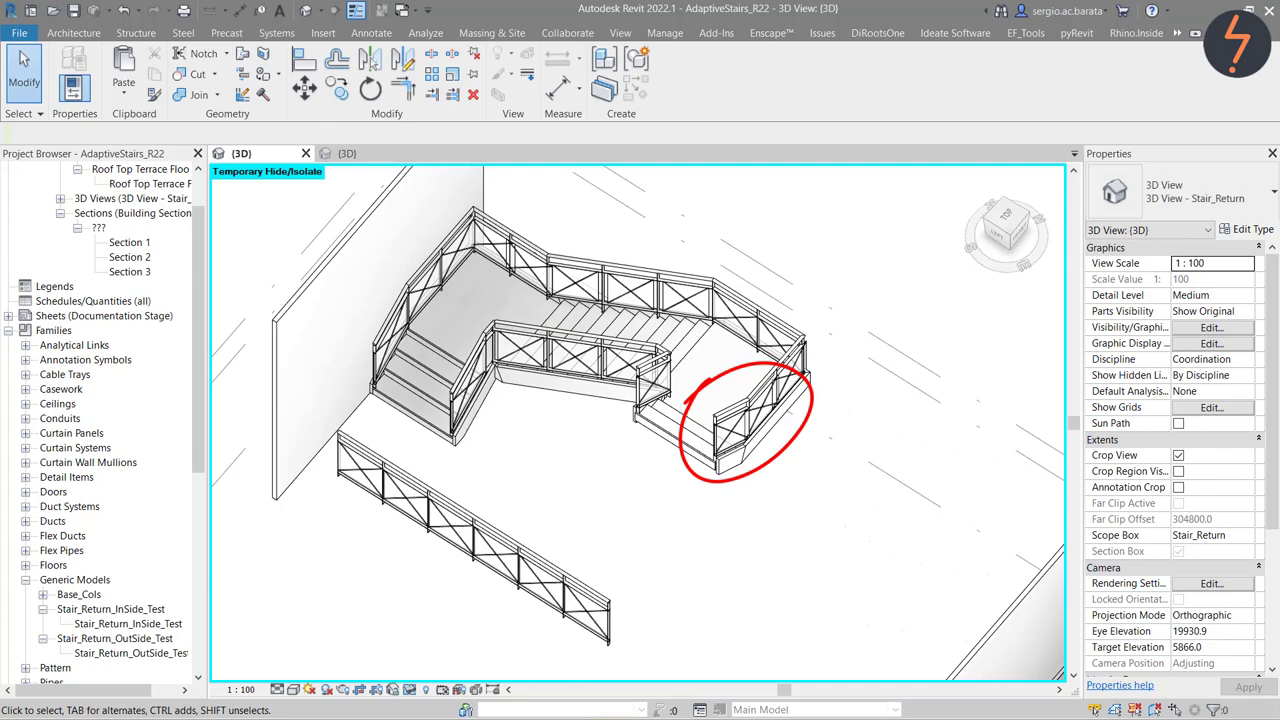
pyautogui.rightClick(590, 452)
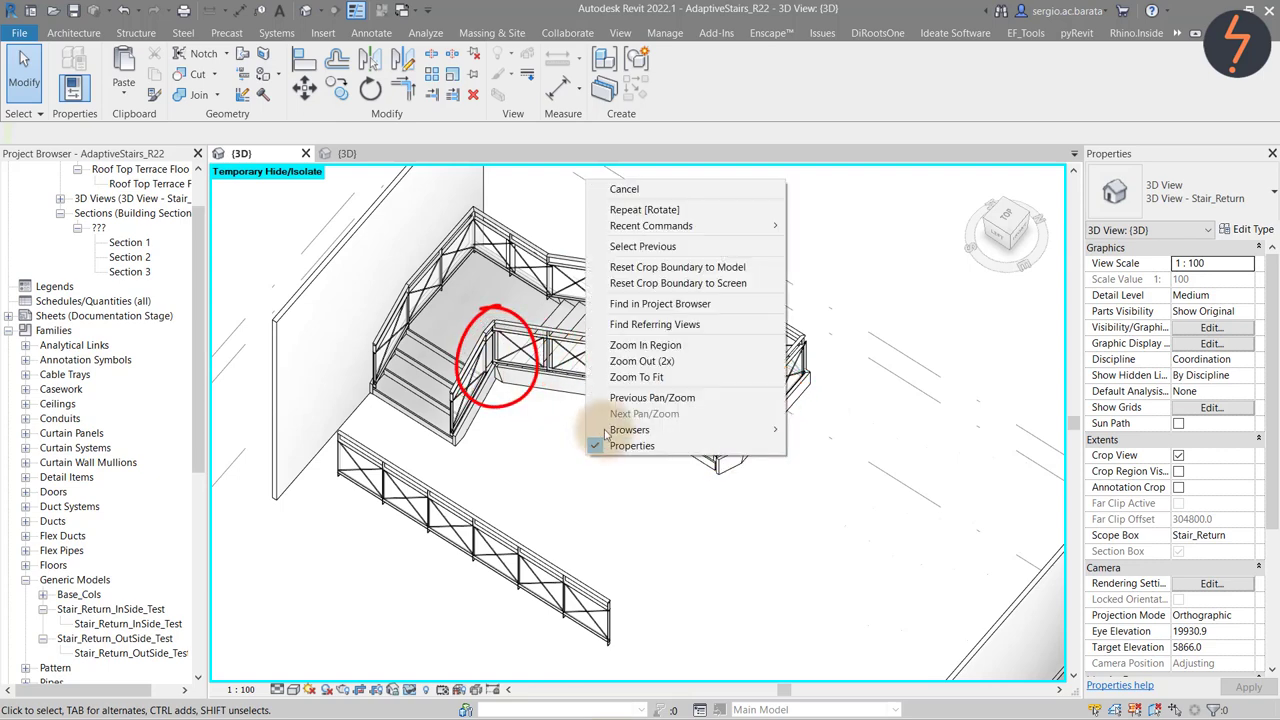
pyautogui.click(625, 398)
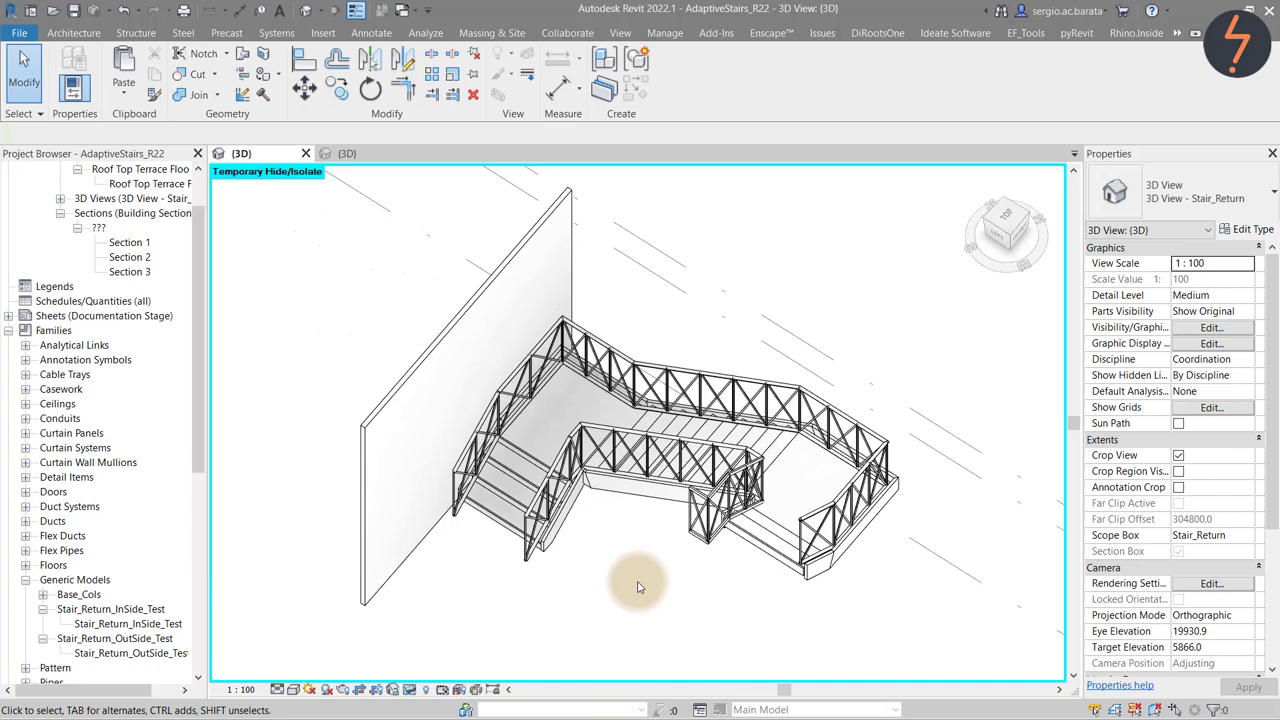
# Reset the temporary hide/isolate and open the stair's adaptive balustrade family for editing.
pyautogui.press('h')
pyautogui.press('r')
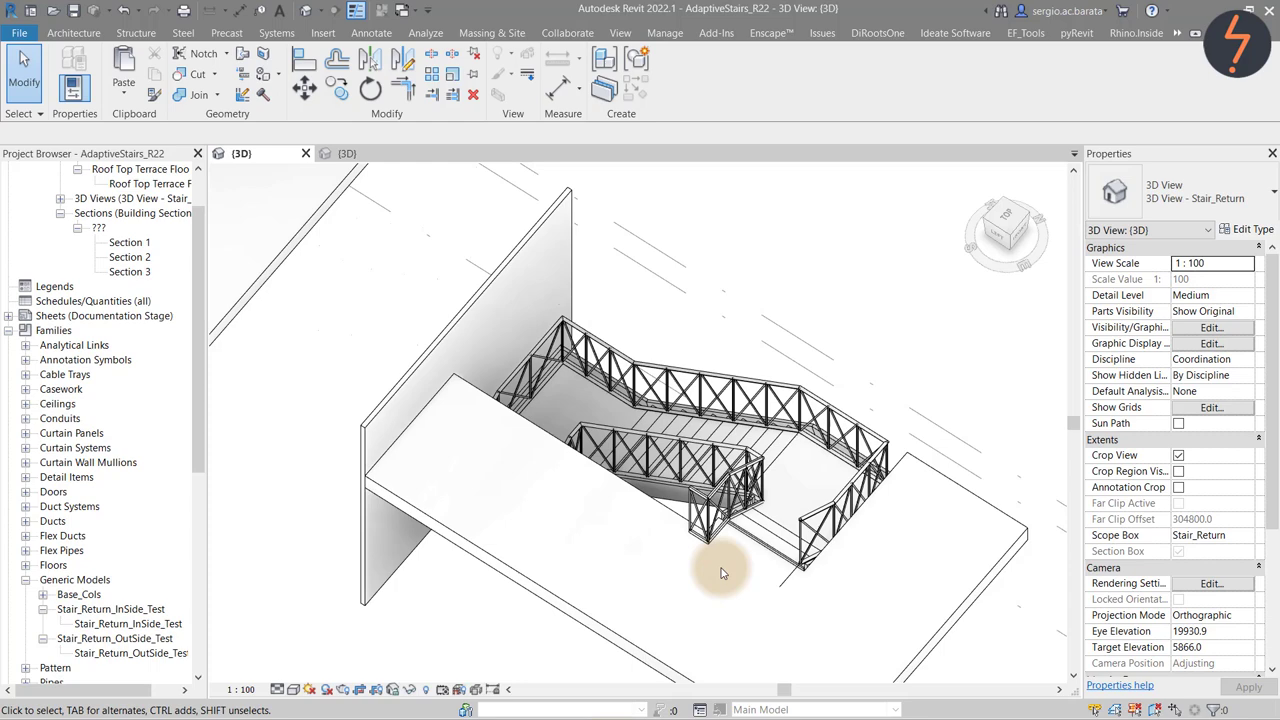
pyautogui.click(690, 525)
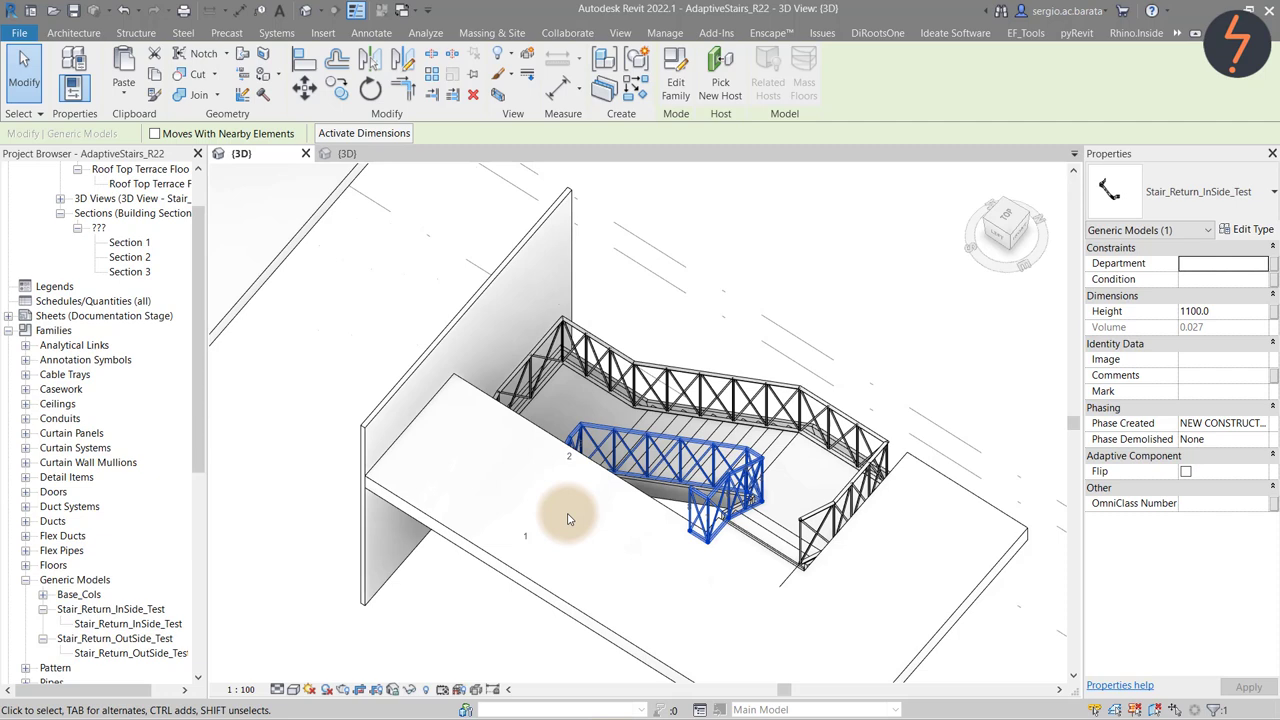
pyautogui.click(676, 86)
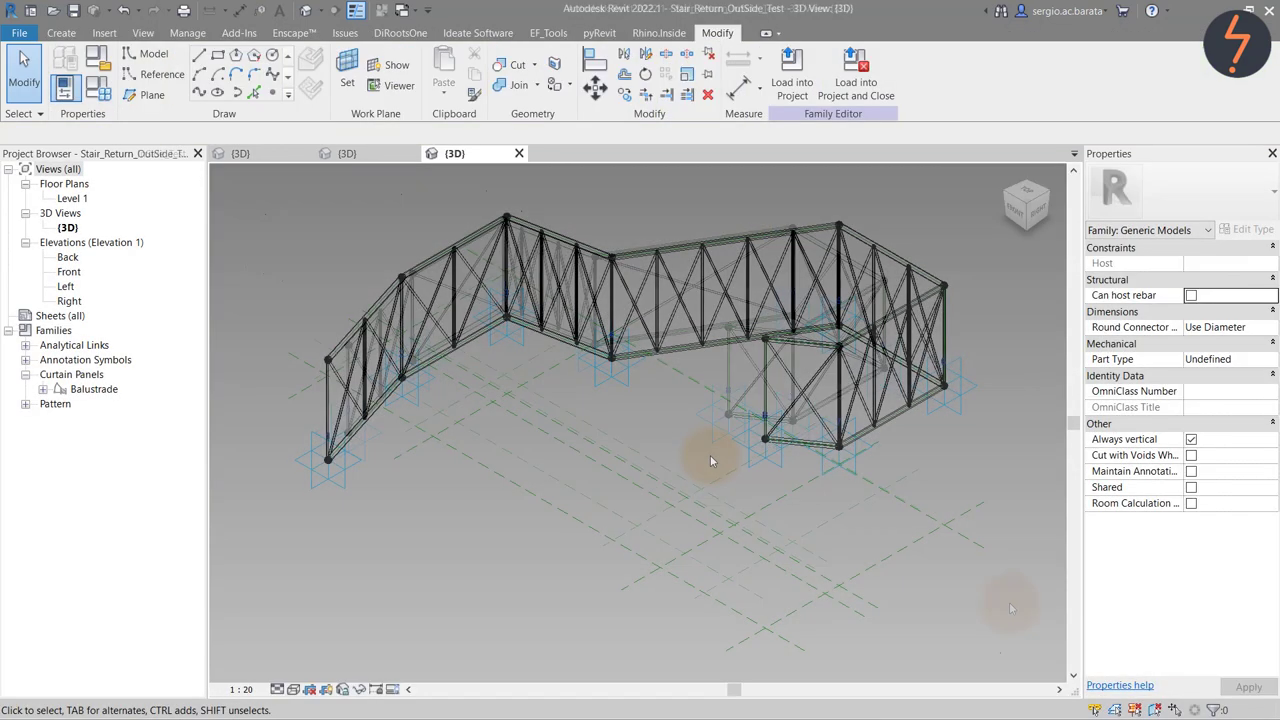
# Move adaptive point 4 of the outside balustrade vertically to flex the geometry, and shift it again.
pyautogui.click(621, 385)
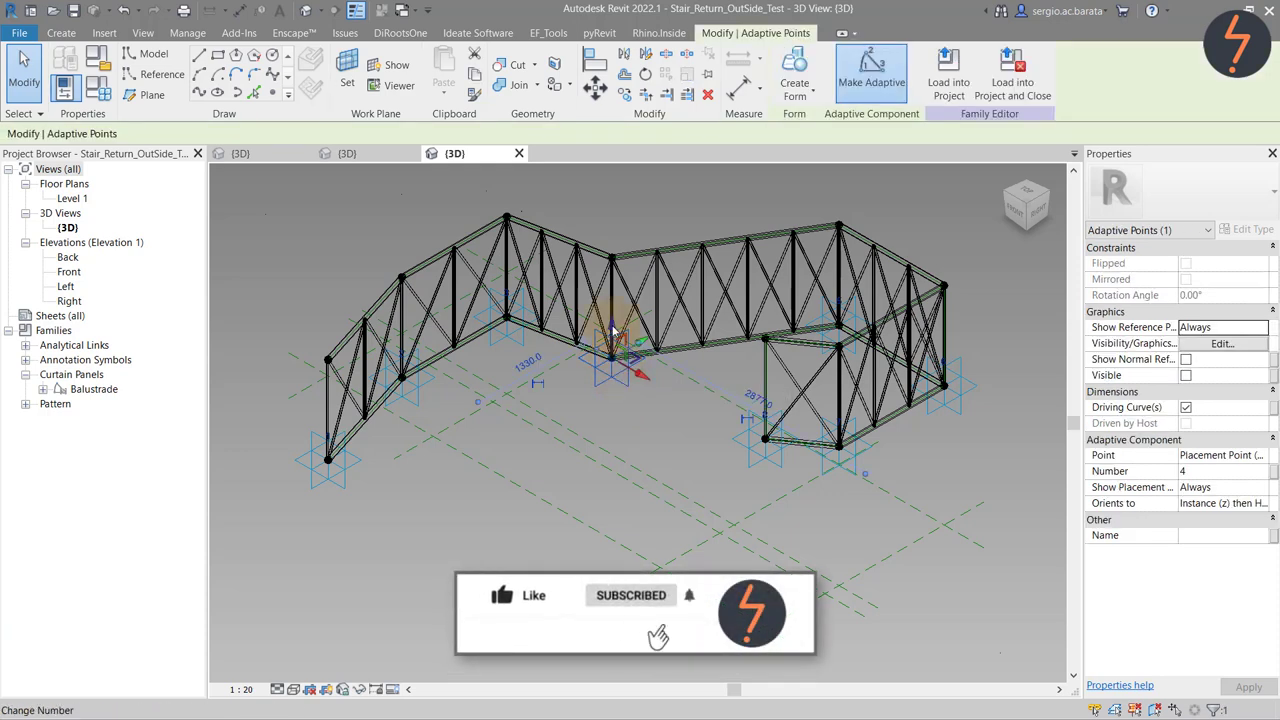
pyautogui.click(614, 331)
pyautogui.press('Return')
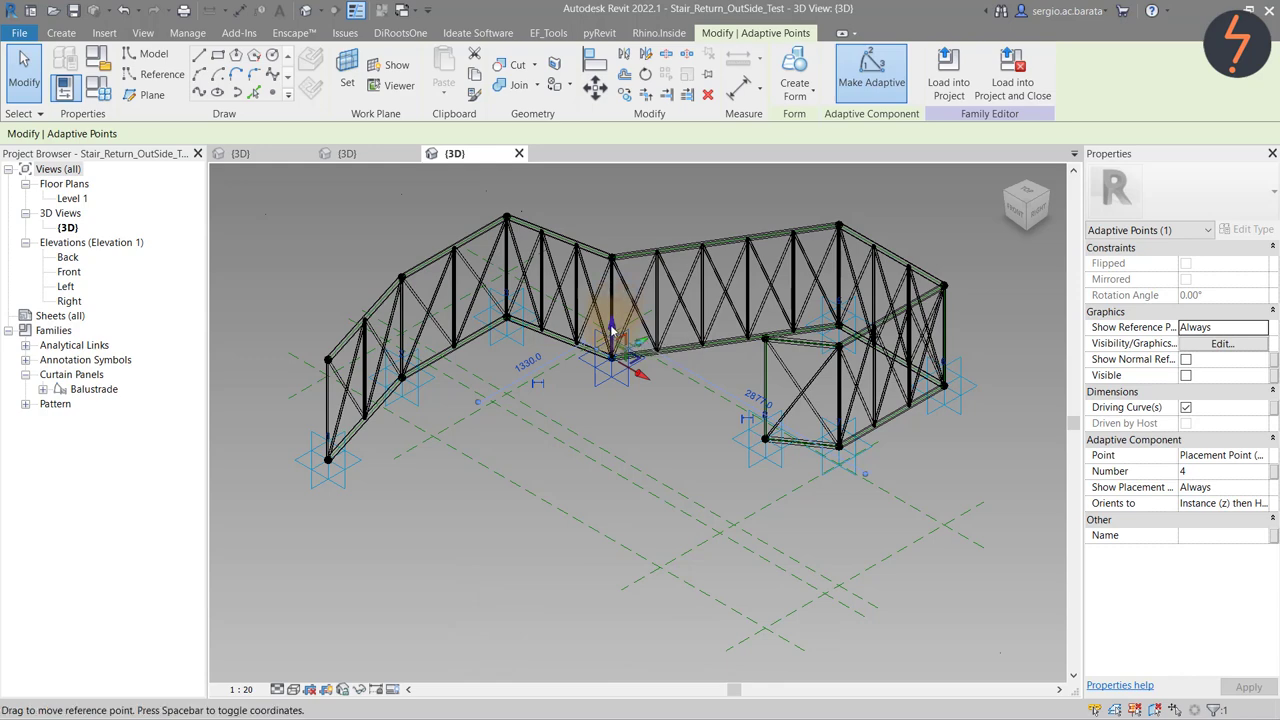
pyautogui.moveTo(611, 329); pyautogui.dragTo(612, 208)
pyautogui.moveTo(640, 323); pyautogui.dragTo(654, 429)
pyautogui.click(649, 432)
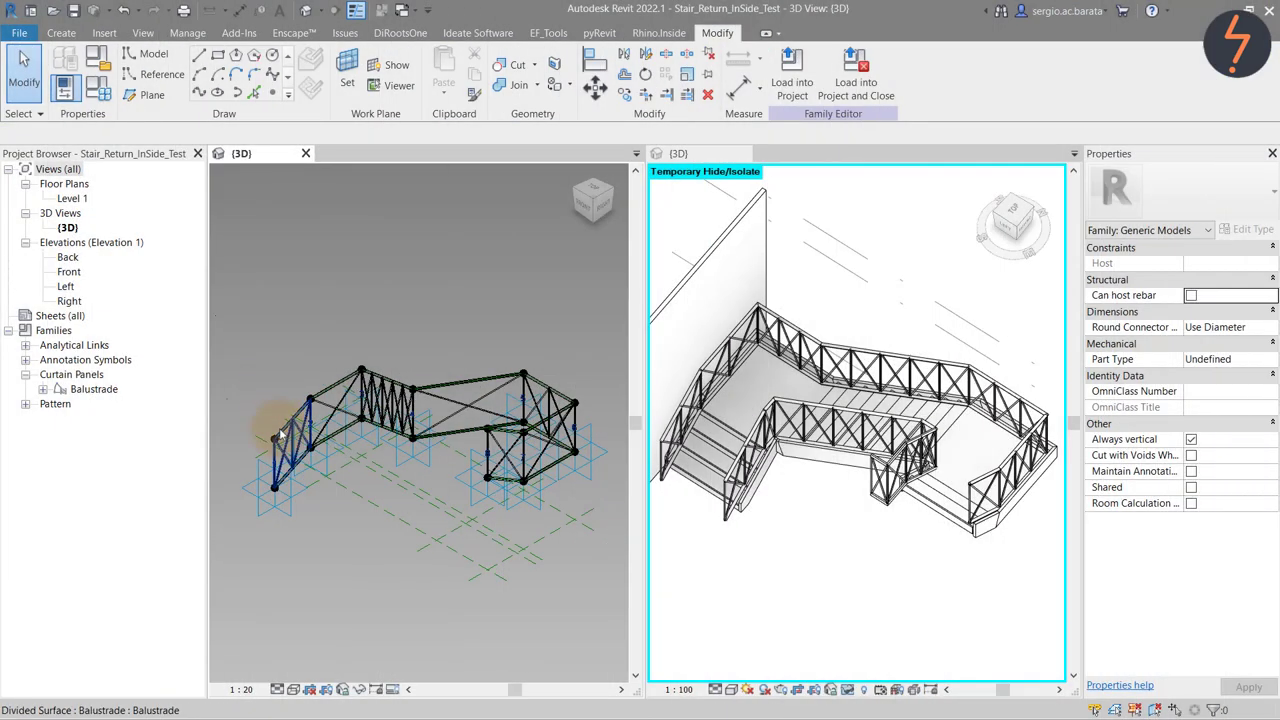
# Set the U grid number of the inside balustrade's first segment to 1 and load the family into the project, overwriting its version and parameter values.
pyautogui.click(284, 450)
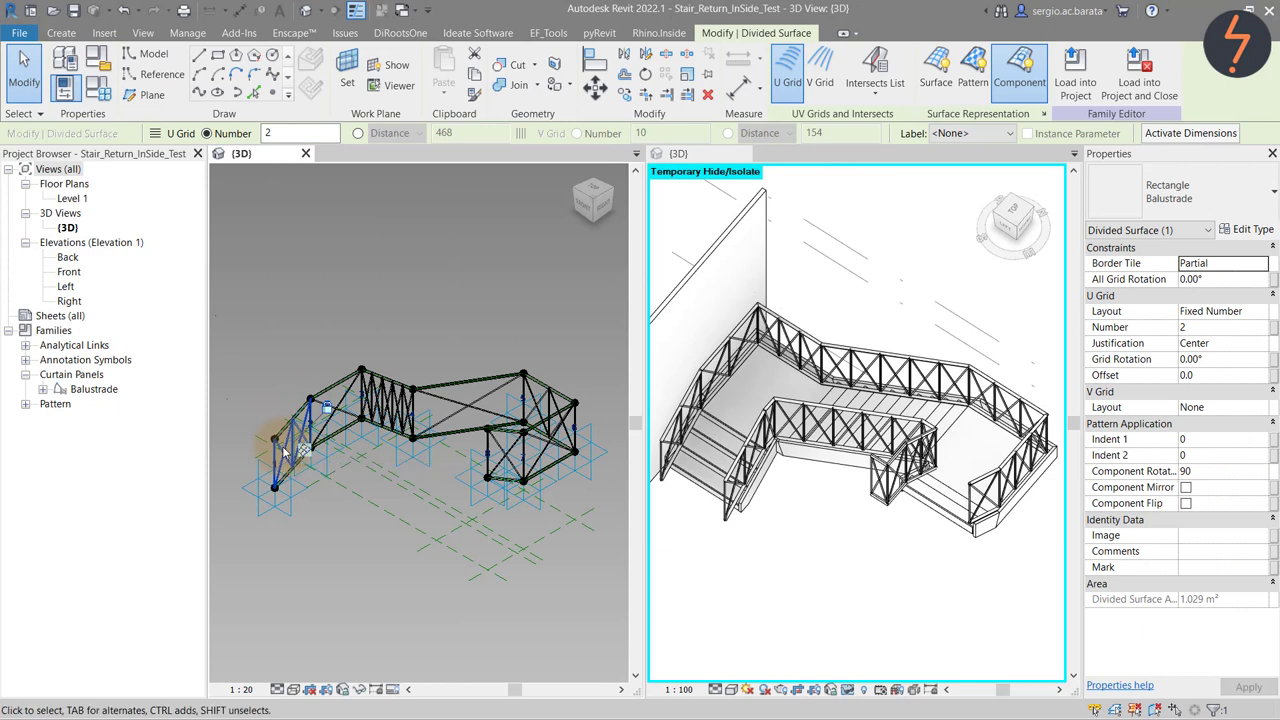
pyautogui.click(1262, 331)
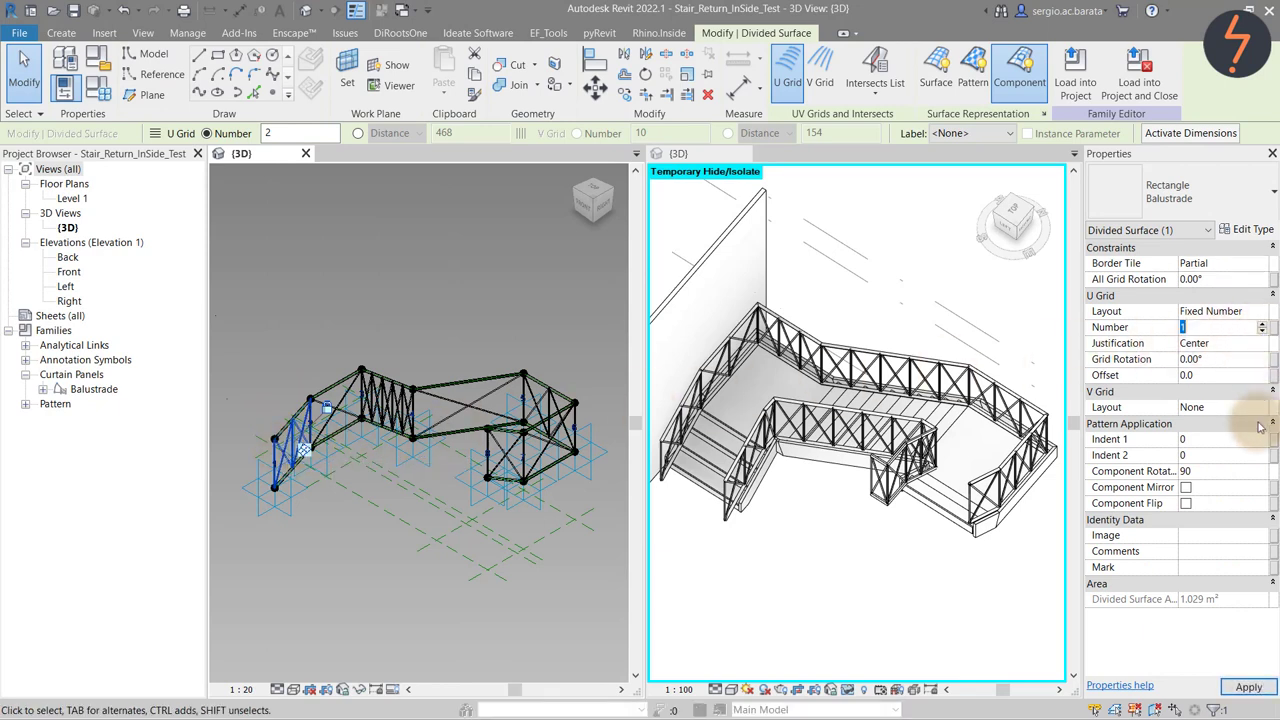
pyautogui.click(1247, 684)
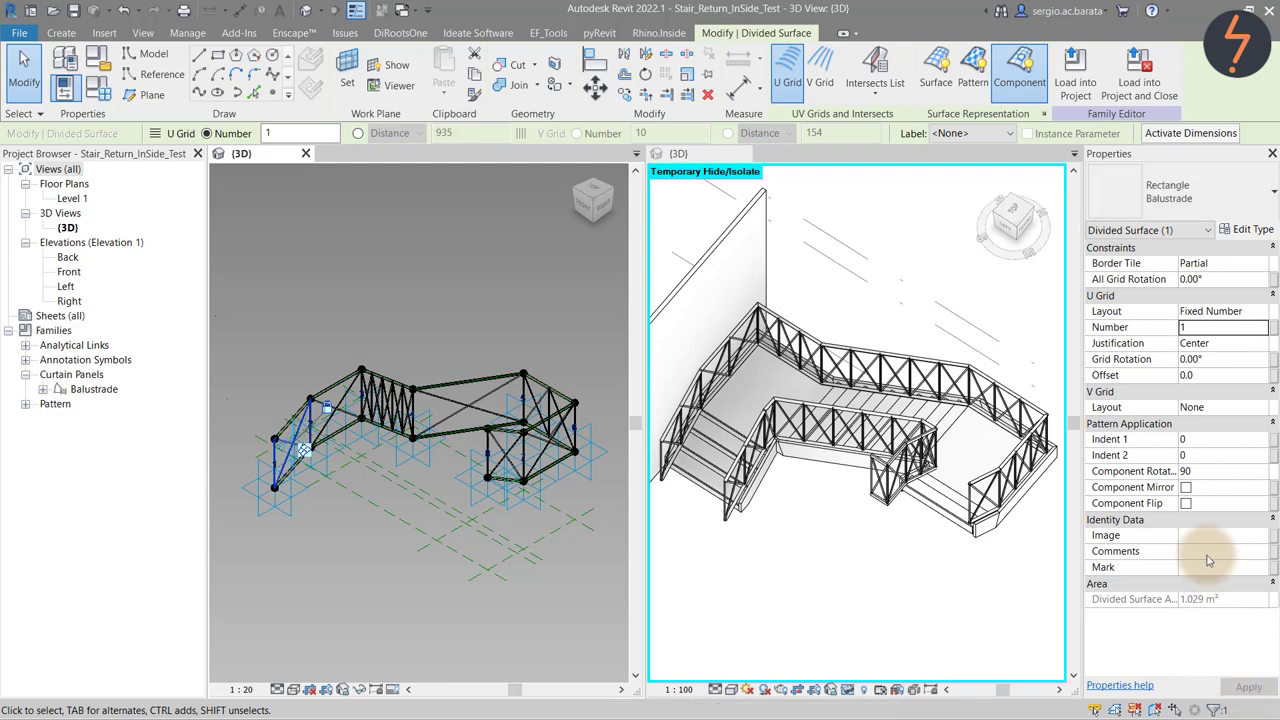
pyautogui.click(1078, 90)
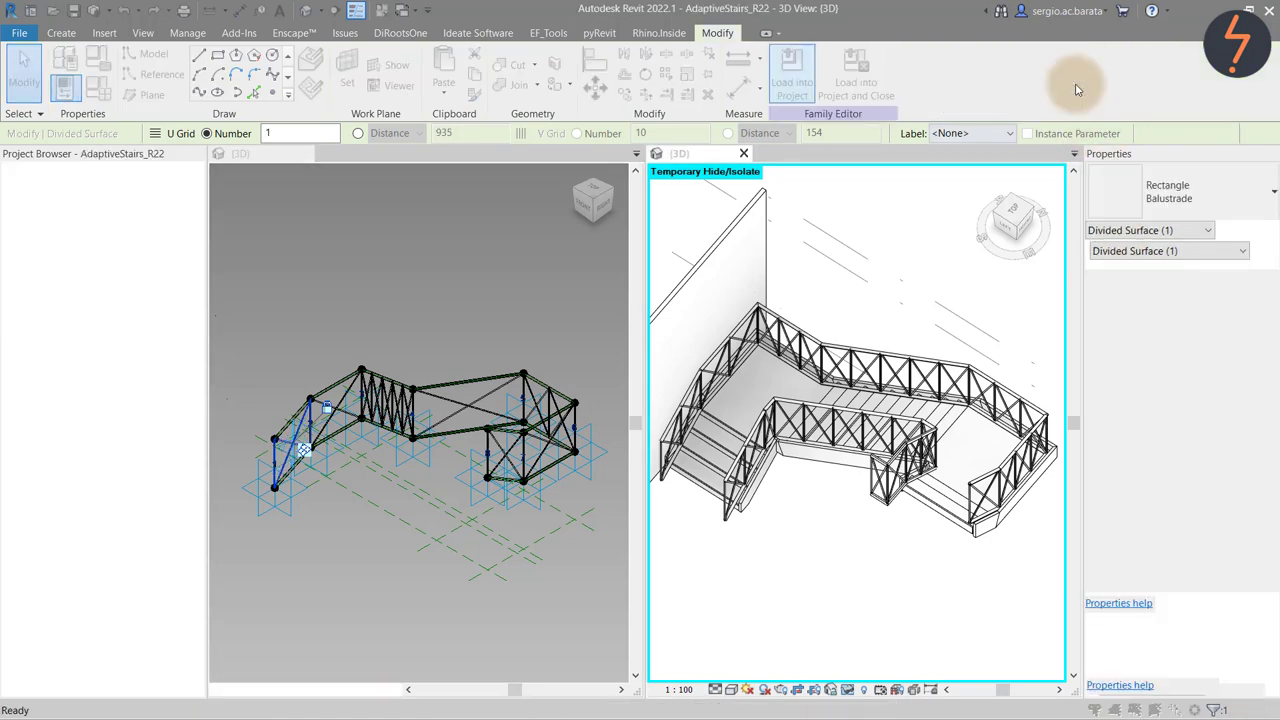
pyautogui.click(730, 365)
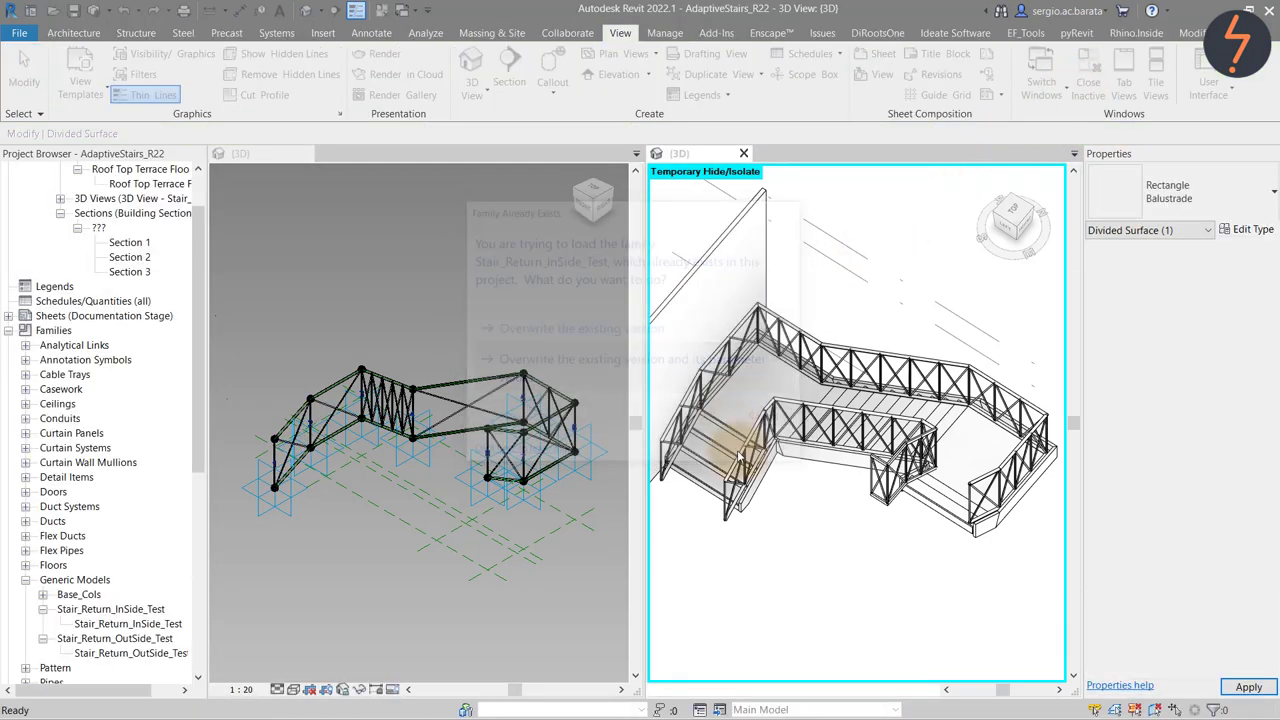
pyautogui.moveTo(751, 537); pyautogui.dragTo(752, 543)
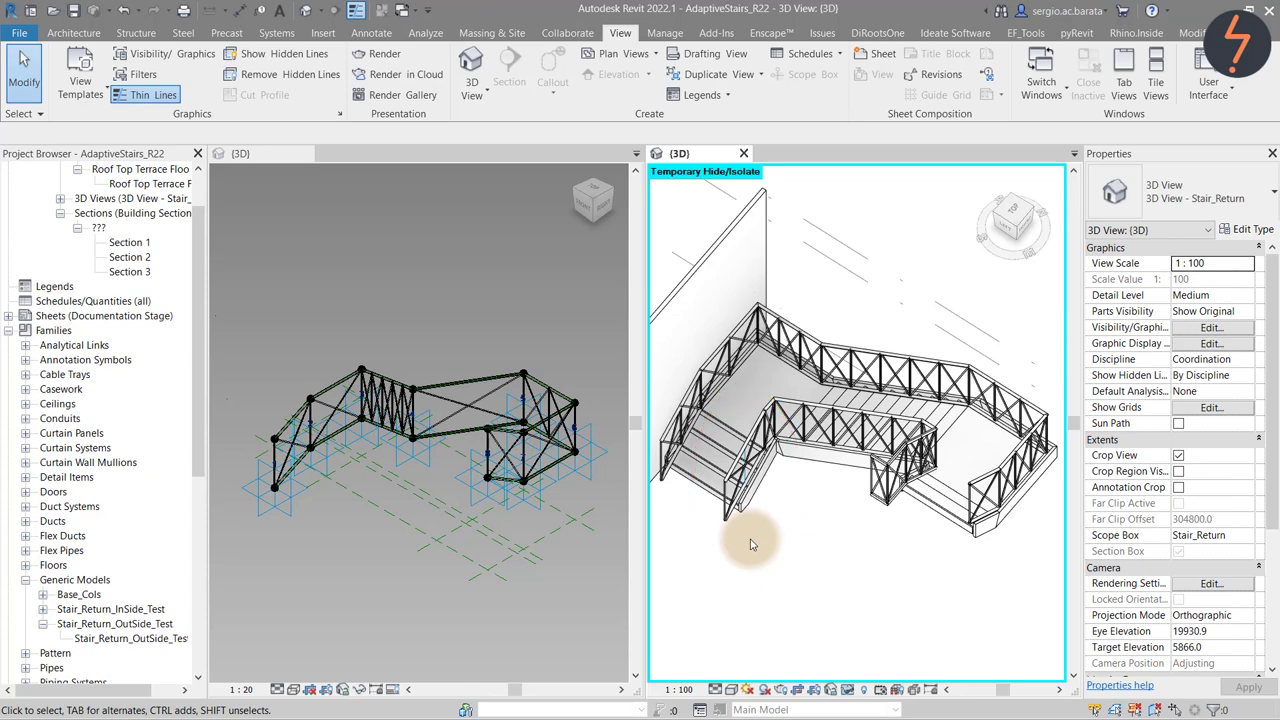
# Set the U grid number of the balustrade's five-panel segment to 2 and reload the family into the project, overwriting the existing version.
pyautogui.click(443, 360)
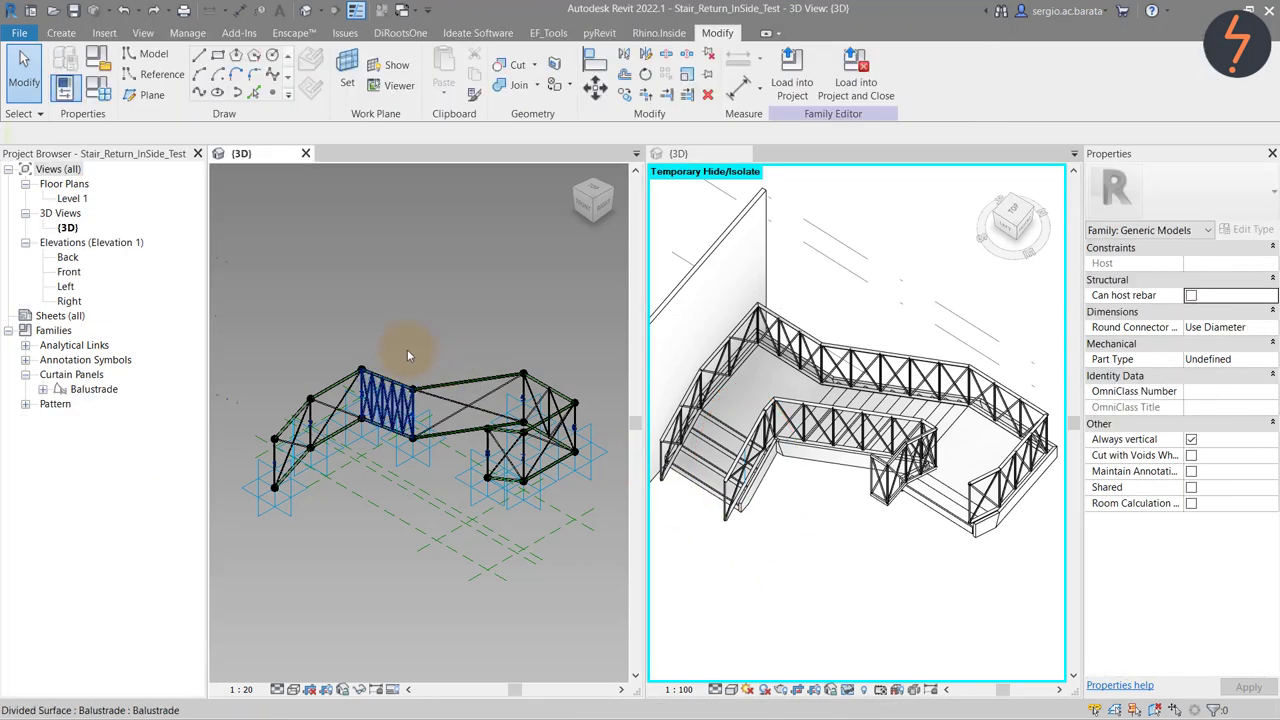
pyautogui.click(388, 400)
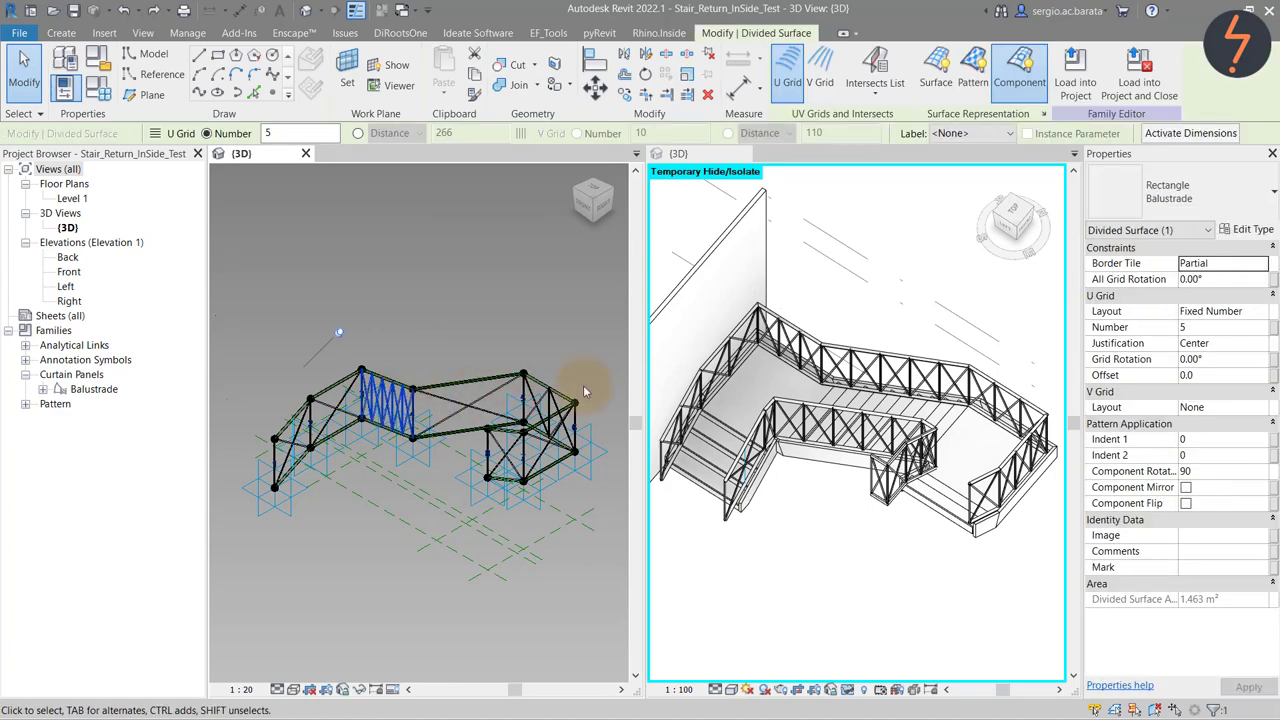
pyautogui.click(1220, 327)
pyautogui.click(1263, 333)
pyautogui.click(1263, 333)
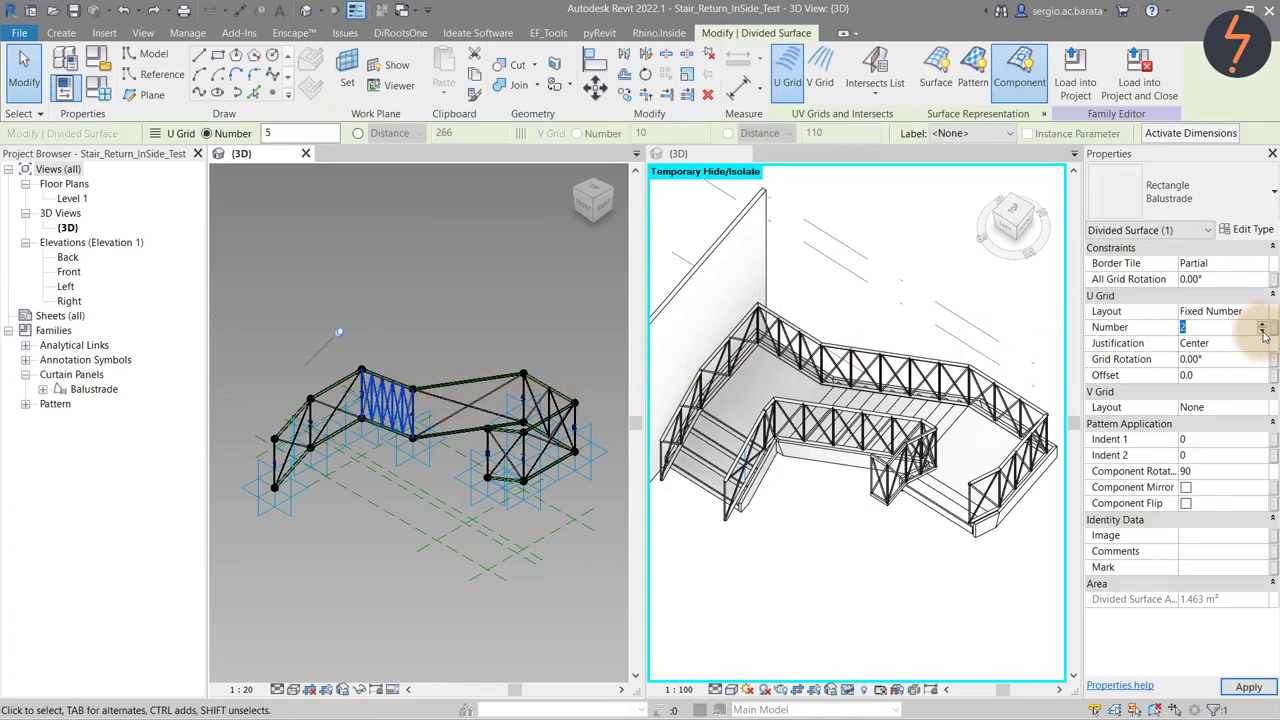
pyautogui.click(1246, 688)
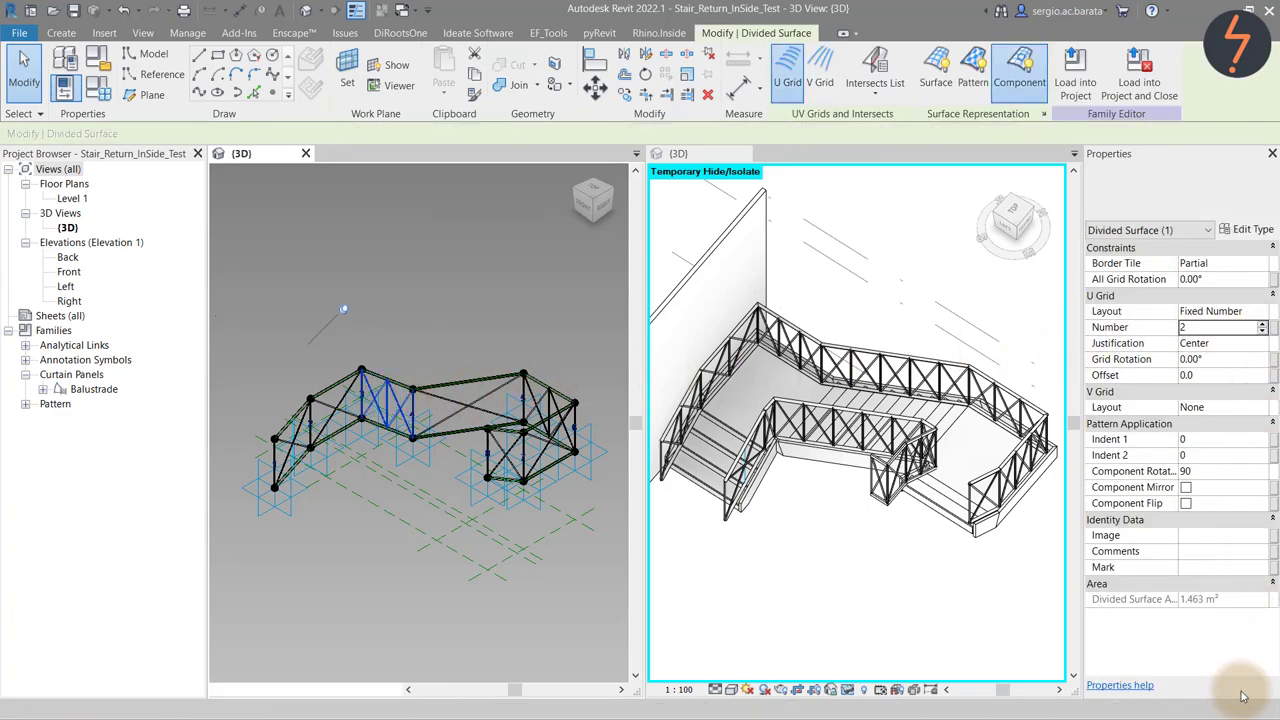
pyautogui.click(1066, 80)
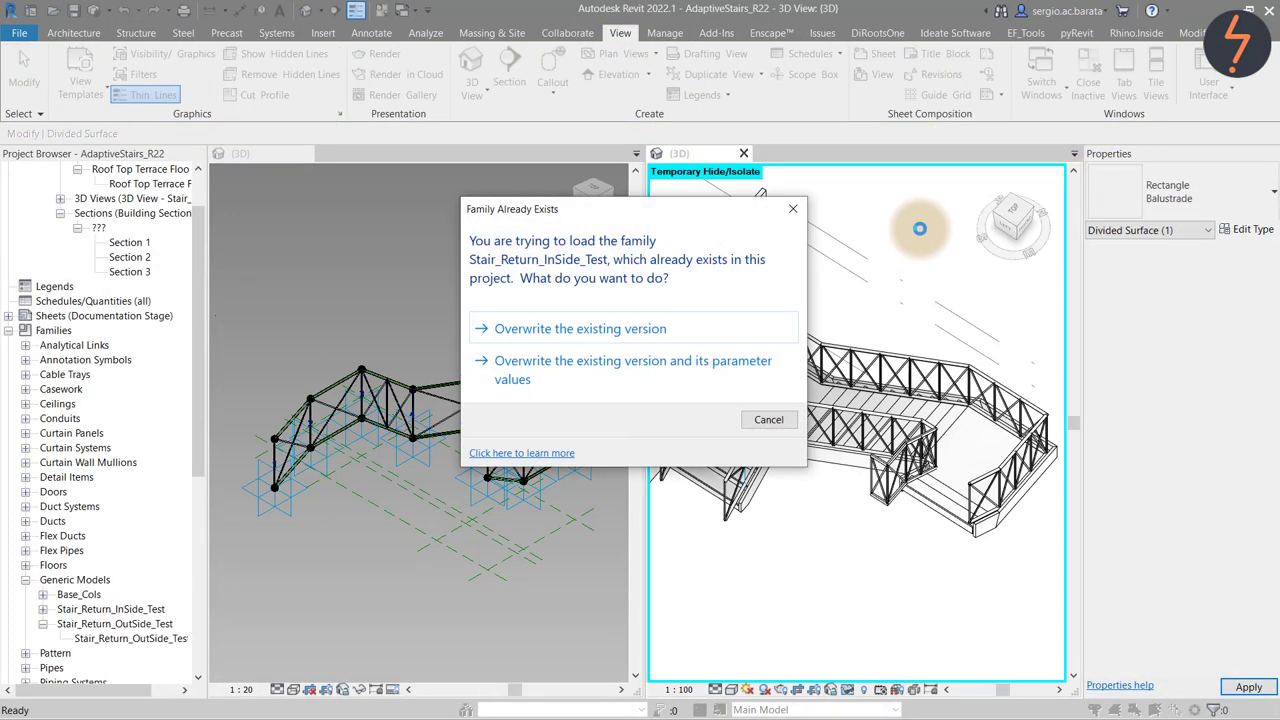
pyautogui.click(770, 336)
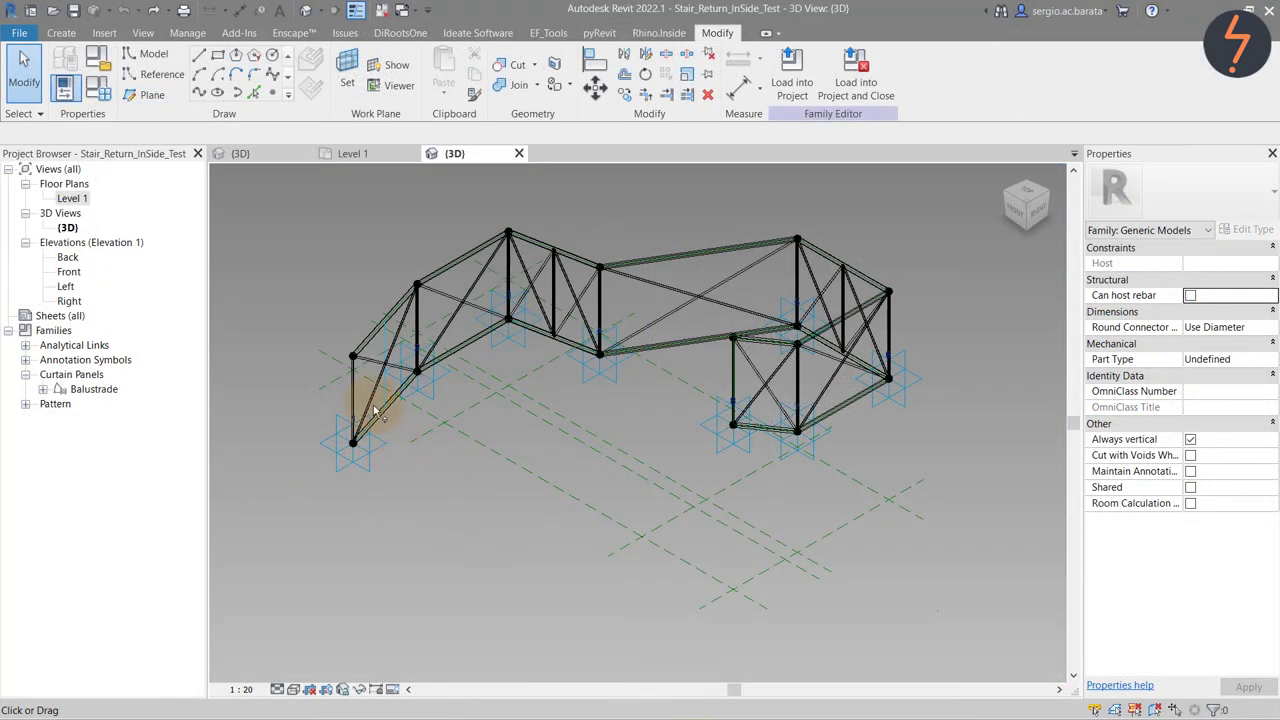
# Delete all instances of the divided-surface Balustrade panels from the Stair_Return_InSide_Test family.
pyautogui.rightClick(373, 408)
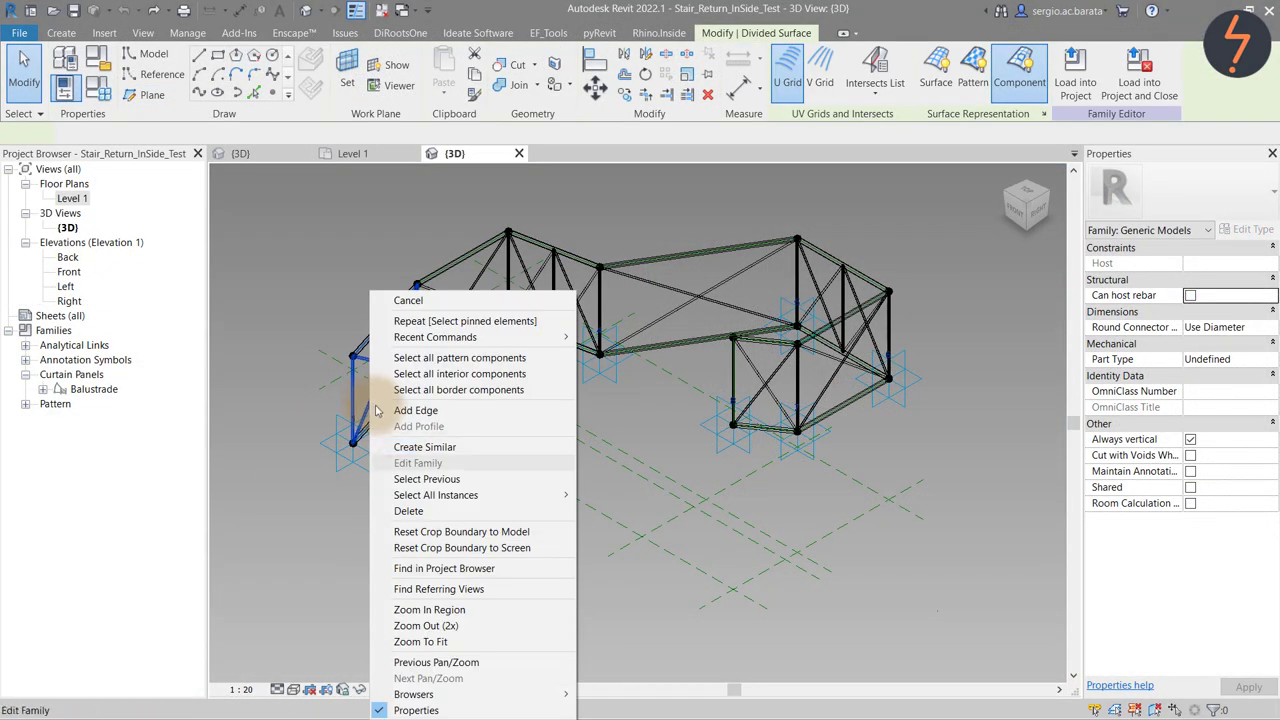
pyautogui.moveTo(517, 500)
pyautogui.click(615, 511)
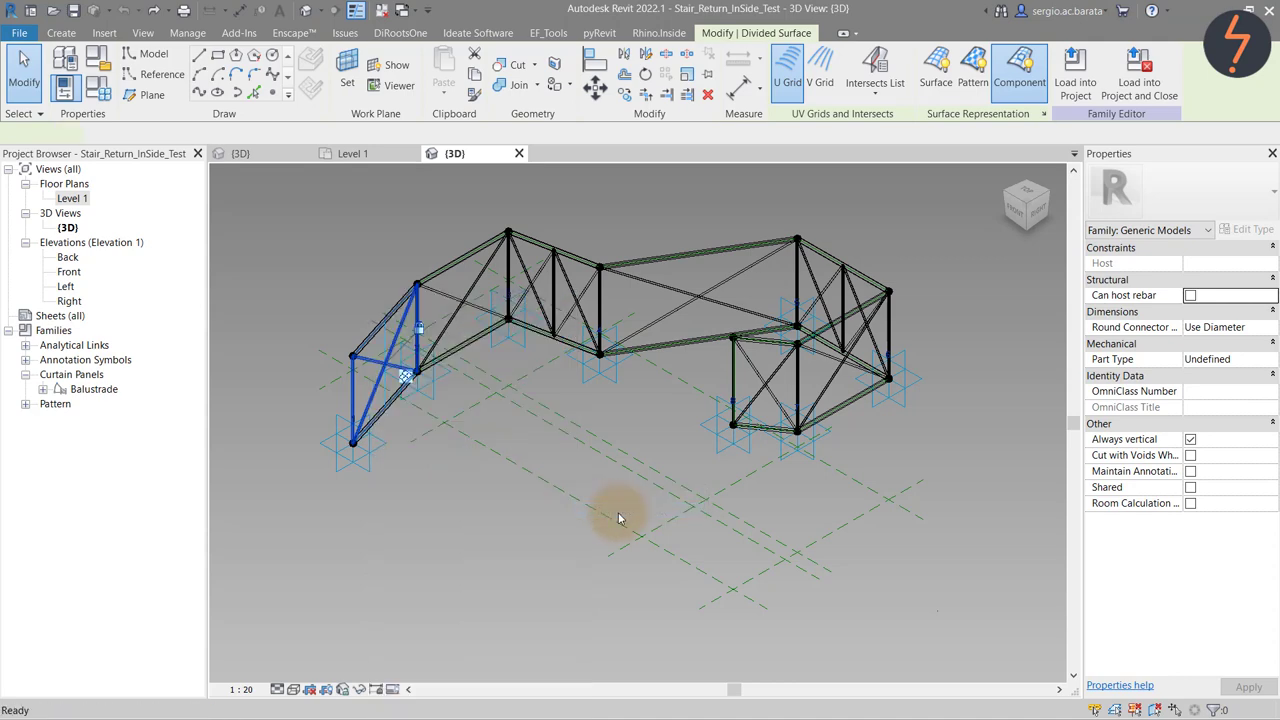
pyautogui.press('Delete')
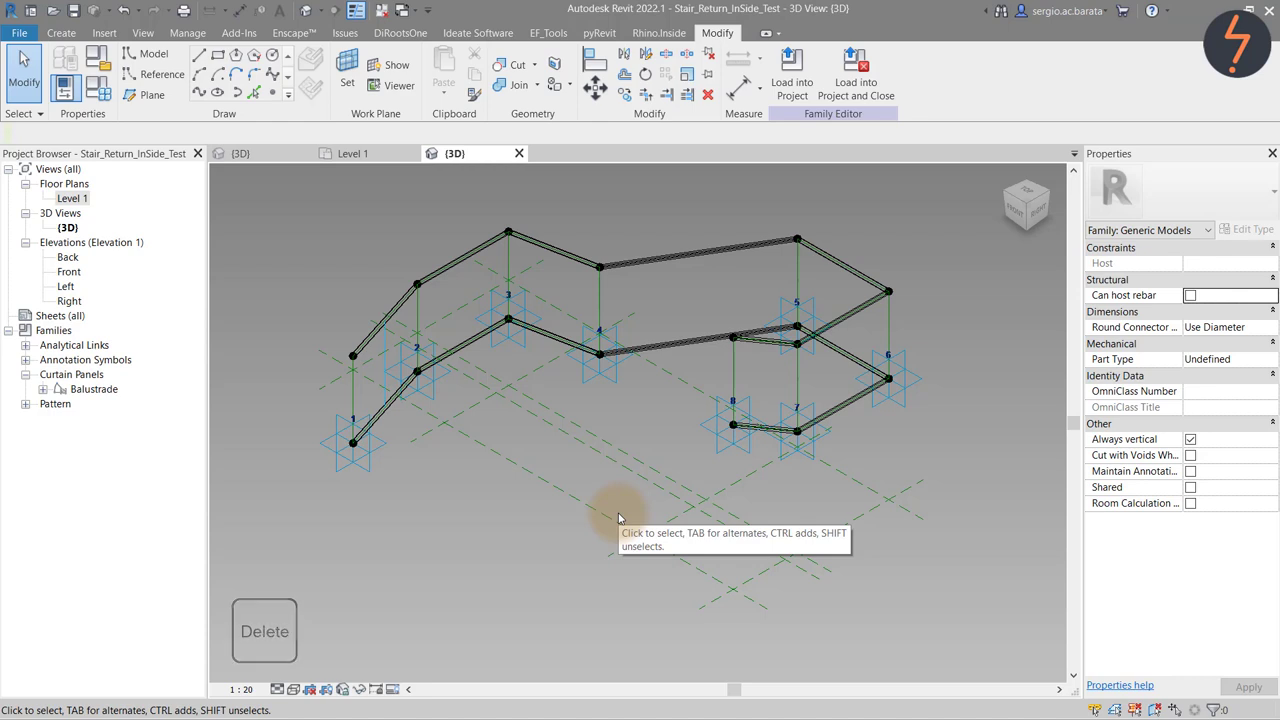
# Dissolve the bottom rail form and the top rail form back into their reference lines.
pyautogui.press('Tab')
pyautogui.click(700, 345)
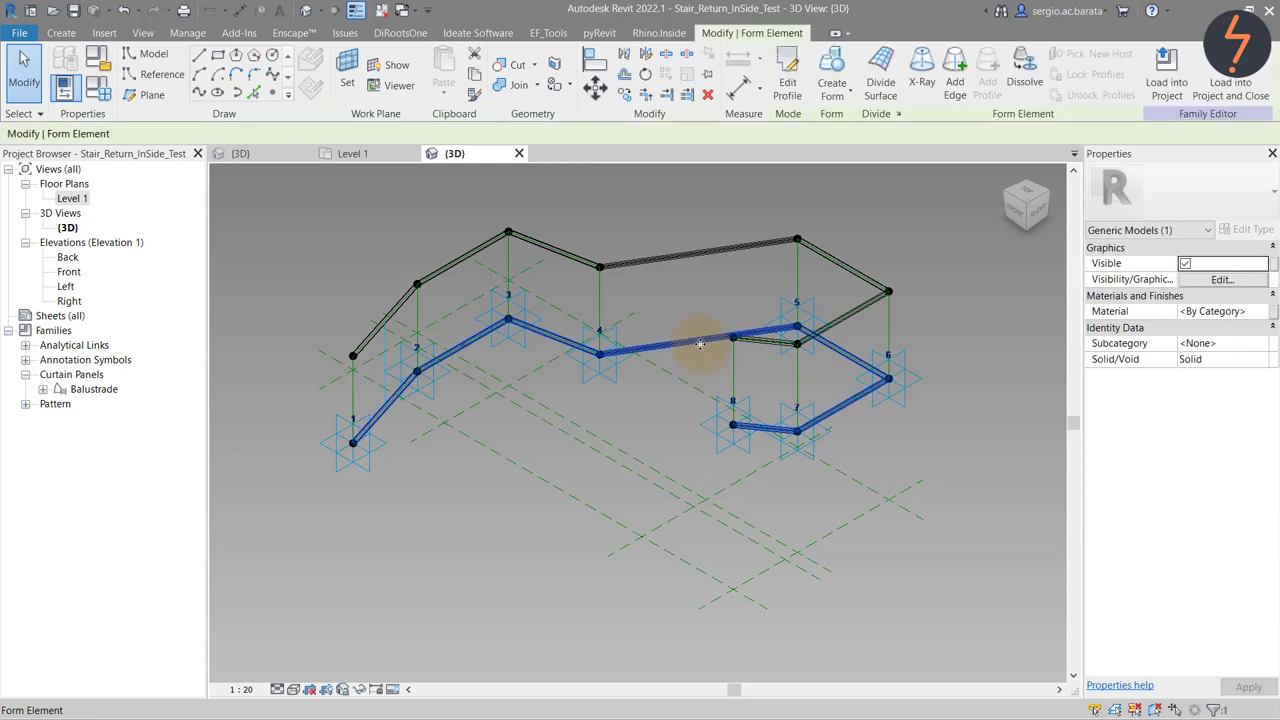
pyautogui.click(1024, 82)
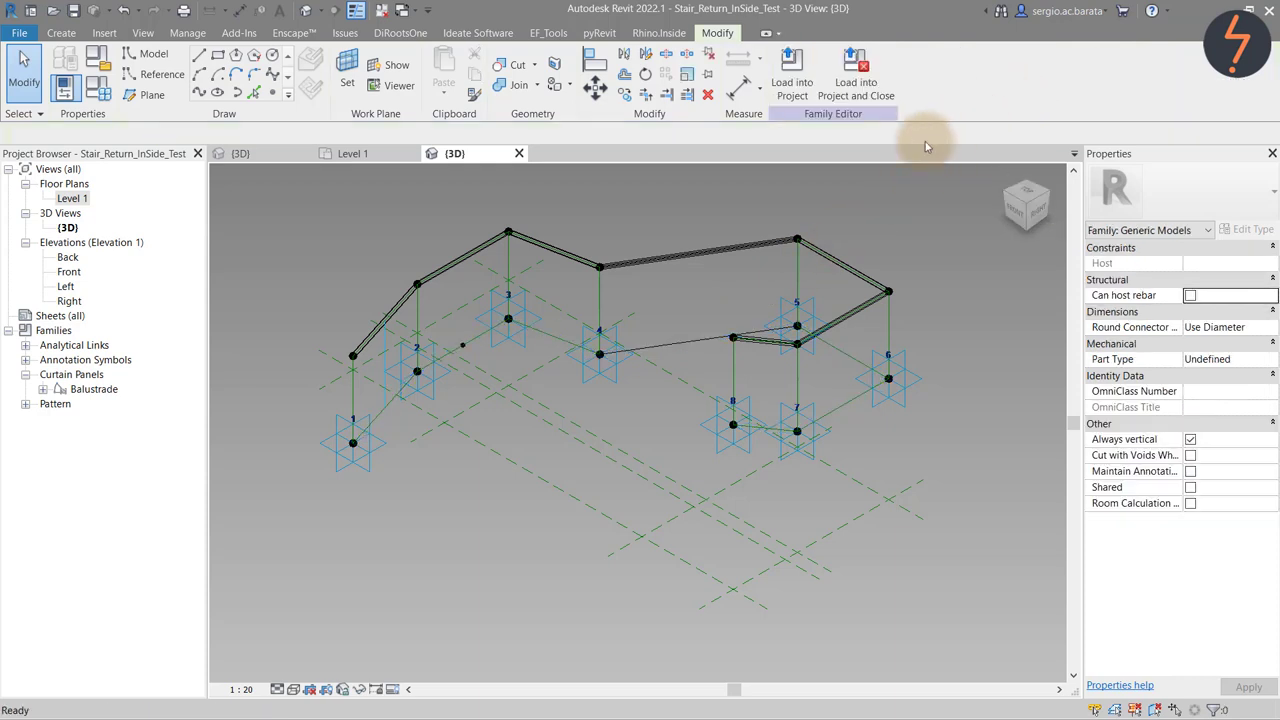
pyautogui.press('Tab')
pyautogui.click(740, 243)
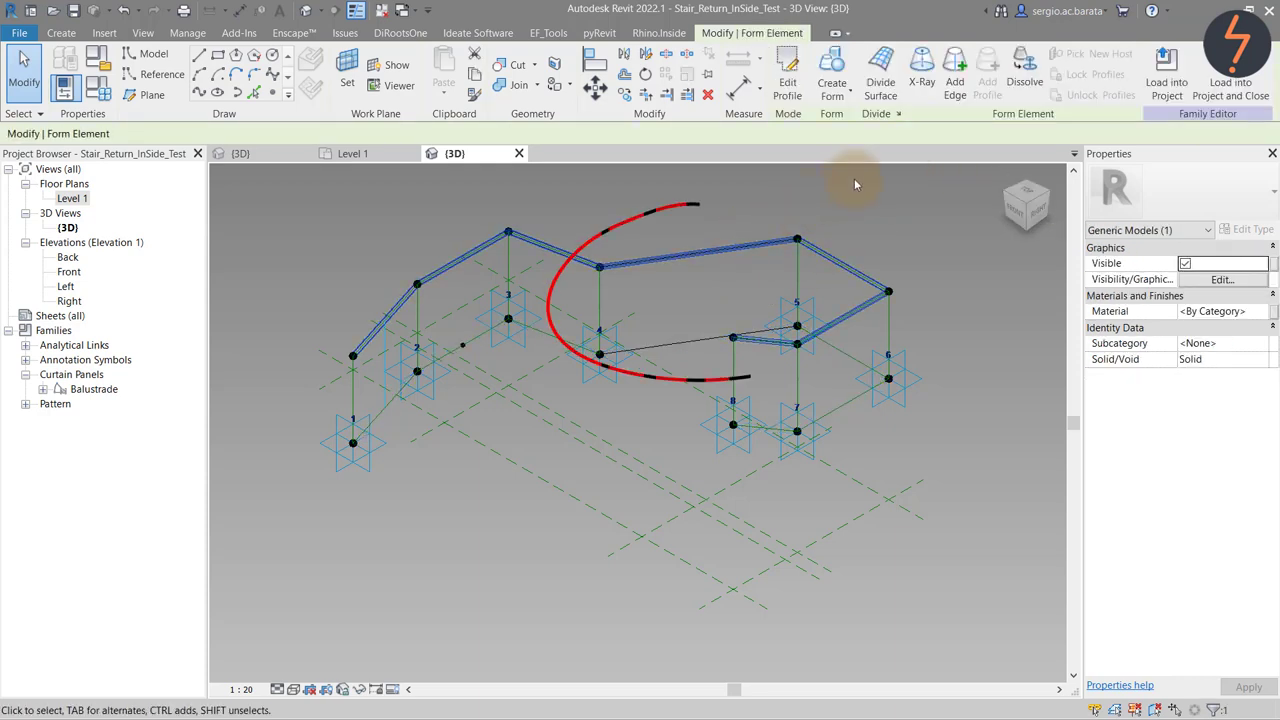
pyautogui.click(1024, 82)
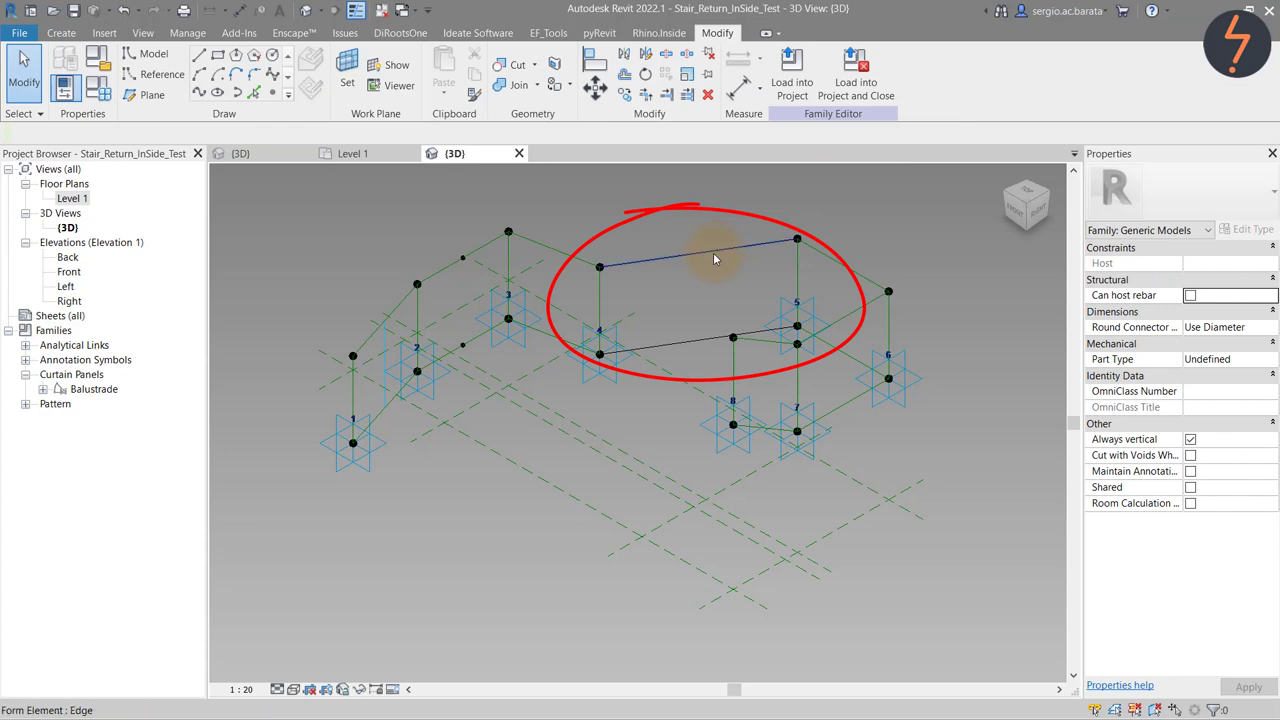
# Dissolve the remaining surface form between adaptive points 4 and 5.
pyautogui.press('Tab')
pyautogui.click(718, 249)
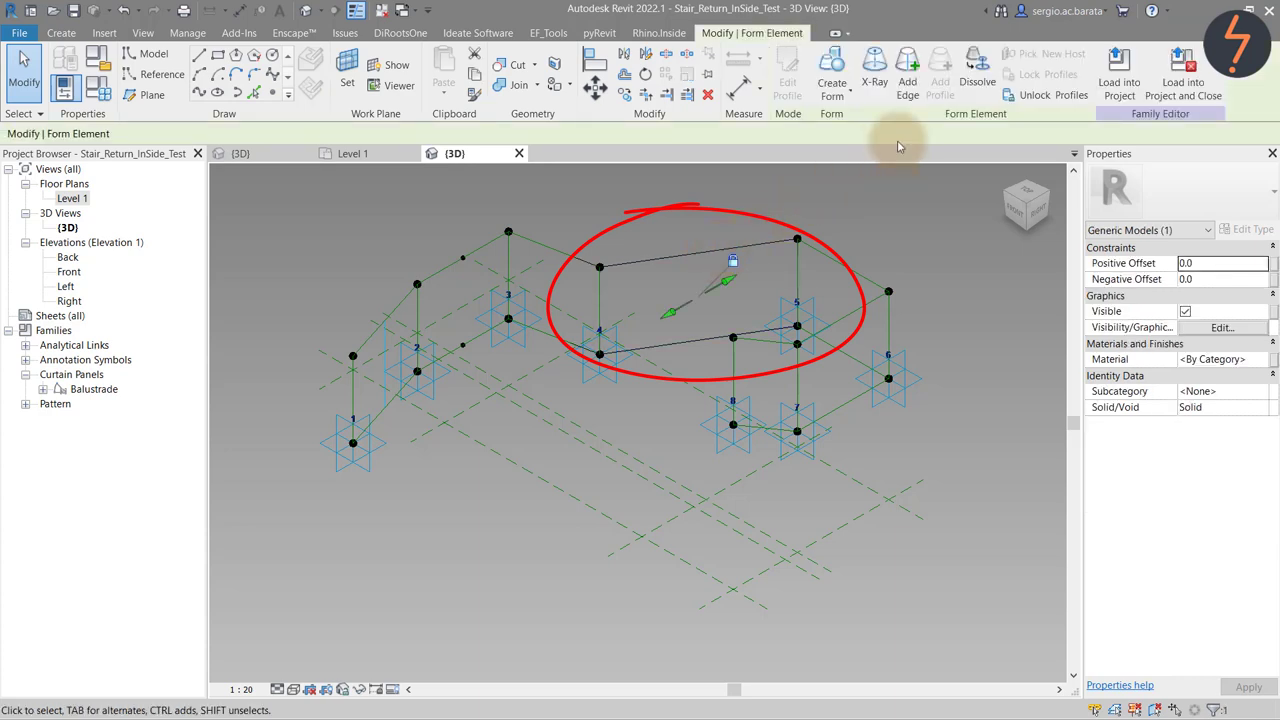
pyautogui.click(977, 80)
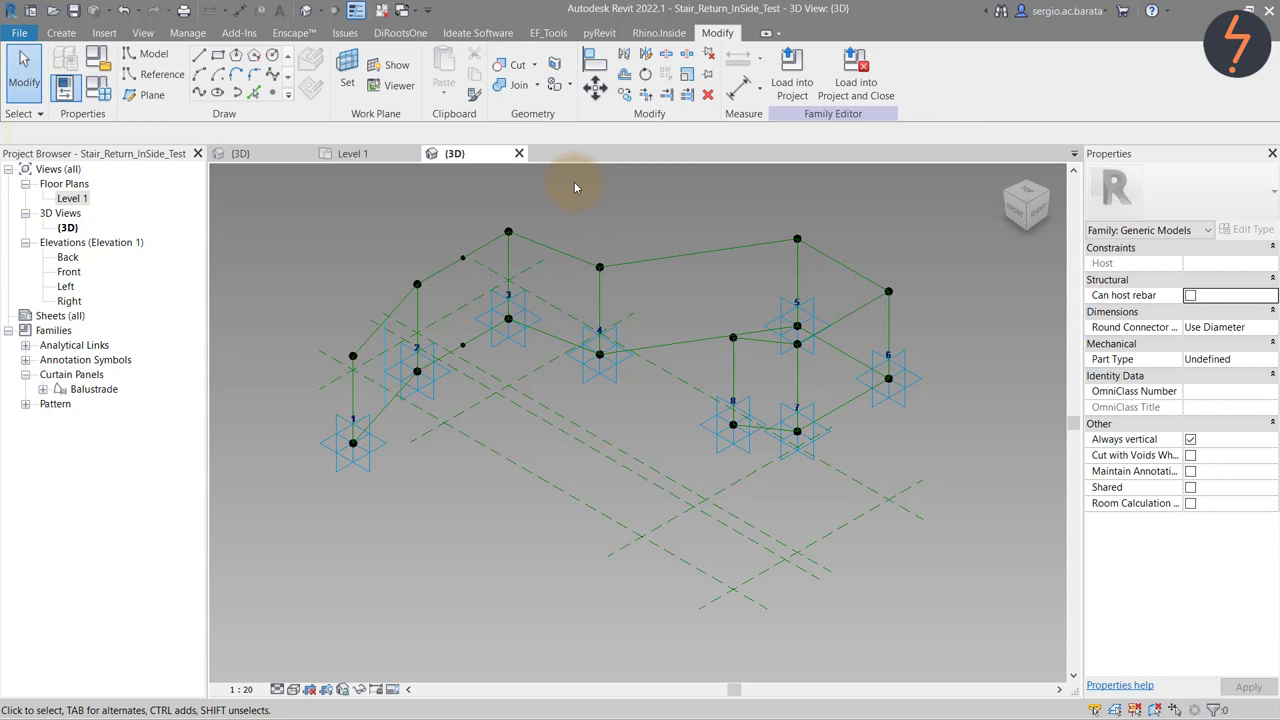
# Dissolve the chain of upper reference lines and delete the dependent form instances to resolve the errors.
pyautogui.press('Tab')
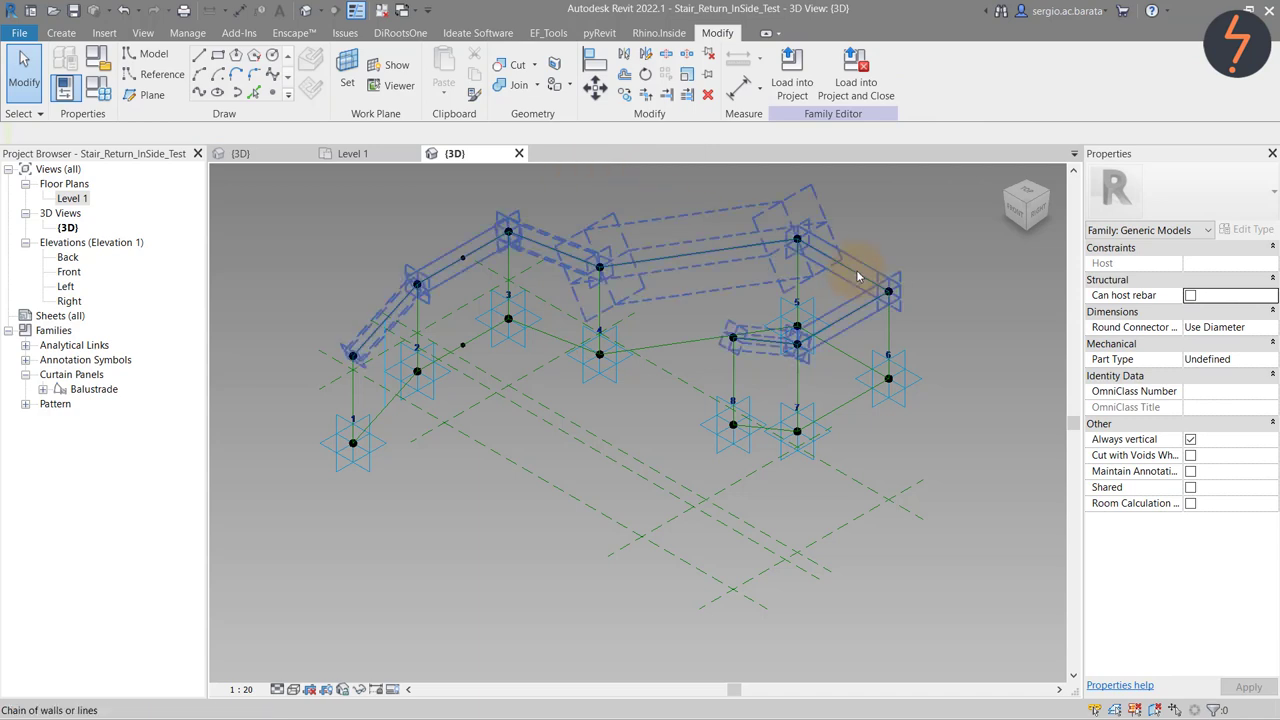
pyautogui.click(856, 270)
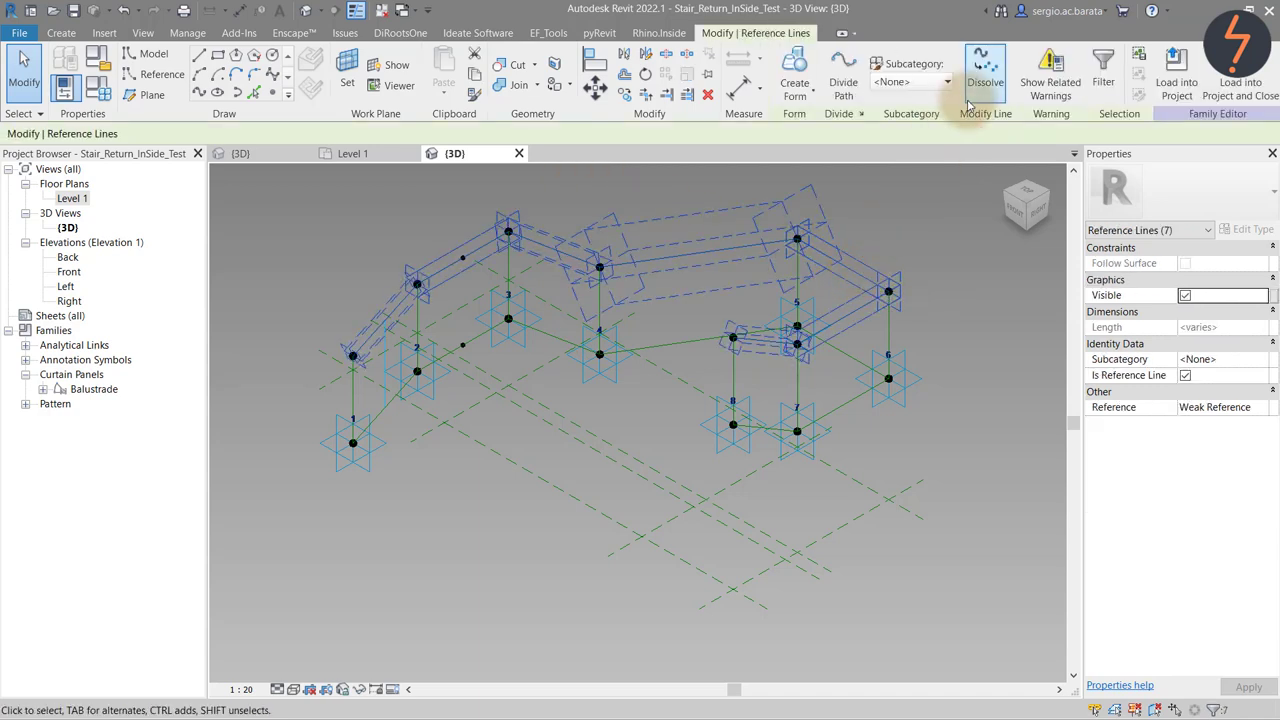
pyautogui.click(975, 92)
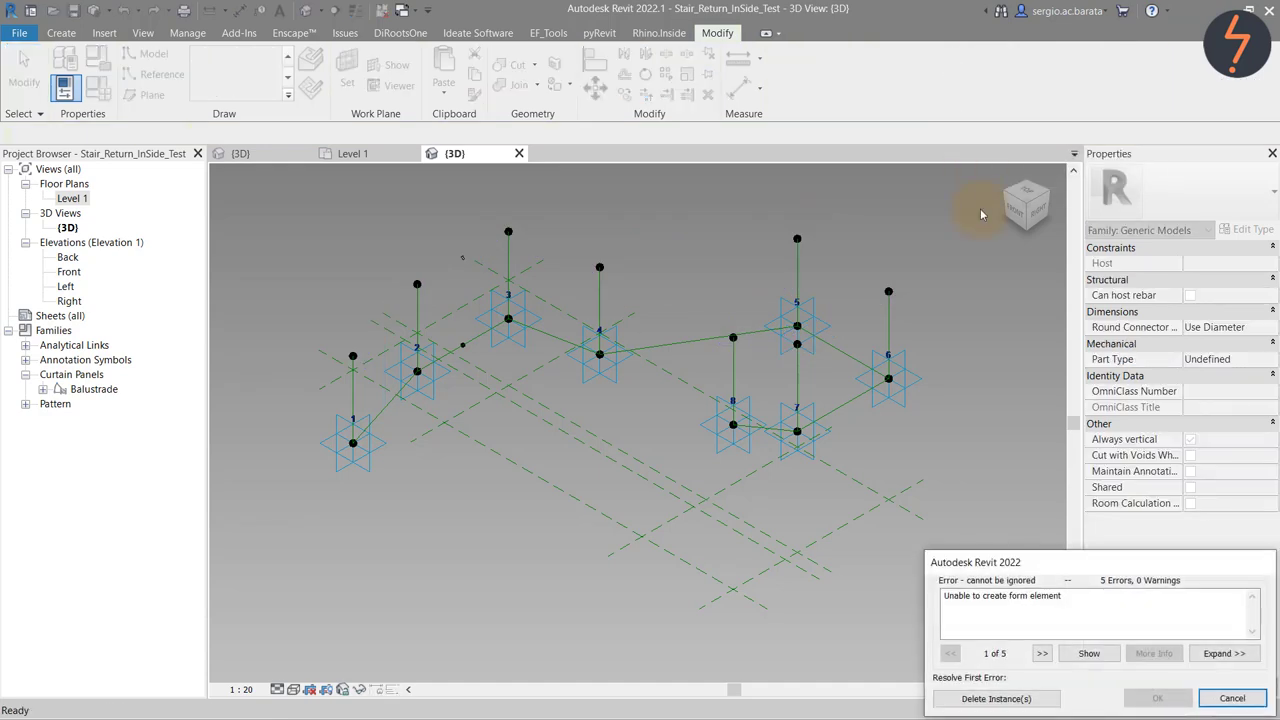
pyautogui.click(1038, 702)
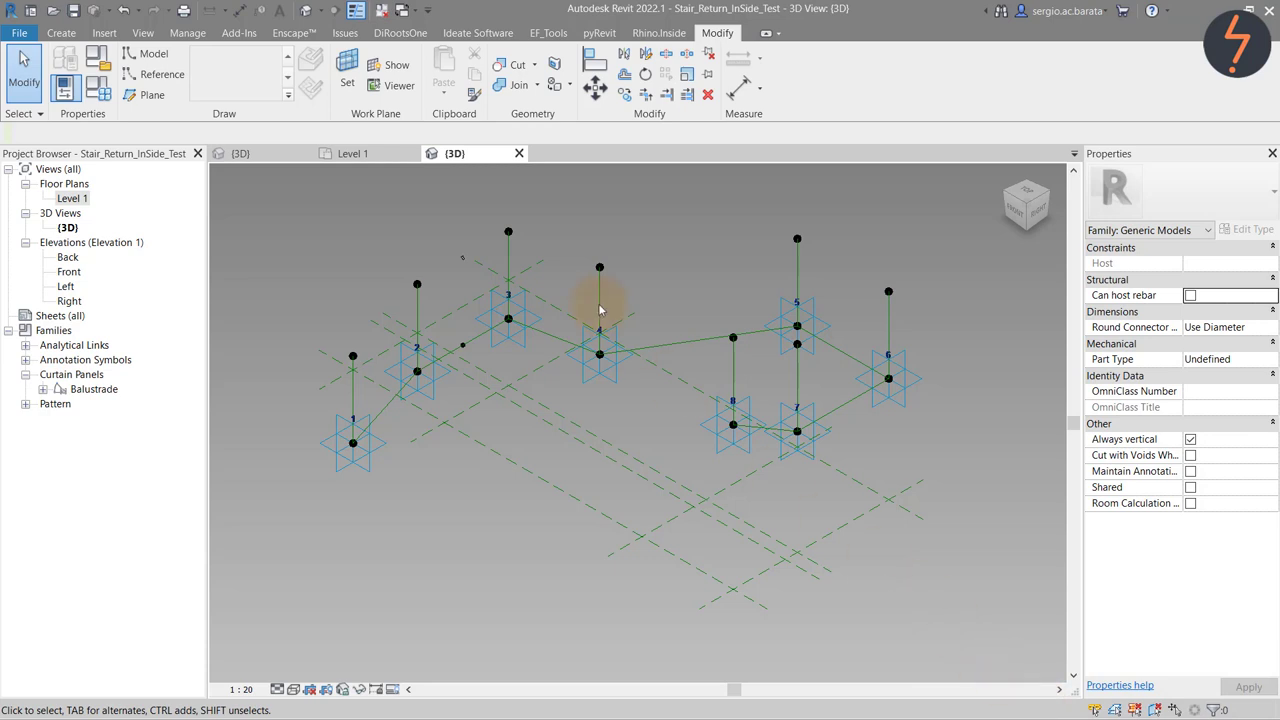
# Delete the raised reference points above adaptive points 1 to 8 and the leftover midpoint between 2 and 3.
pyautogui.moveTo(487, 203); pyautogui.dragTo(640, 281)
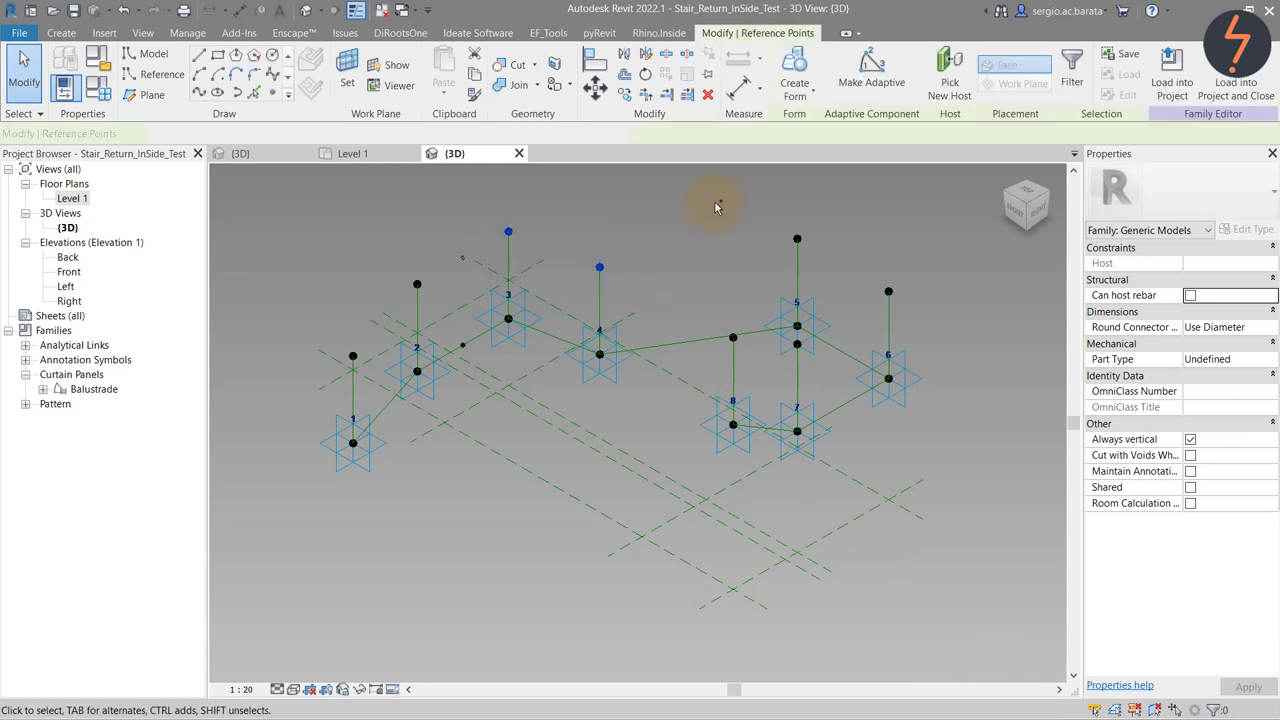
pyautogui.keyDown('ctrl'); pyautogui.moveTo(709, 206); pyautogui.dragTo(910, 310); pyautogui.keyUp('ctrl')
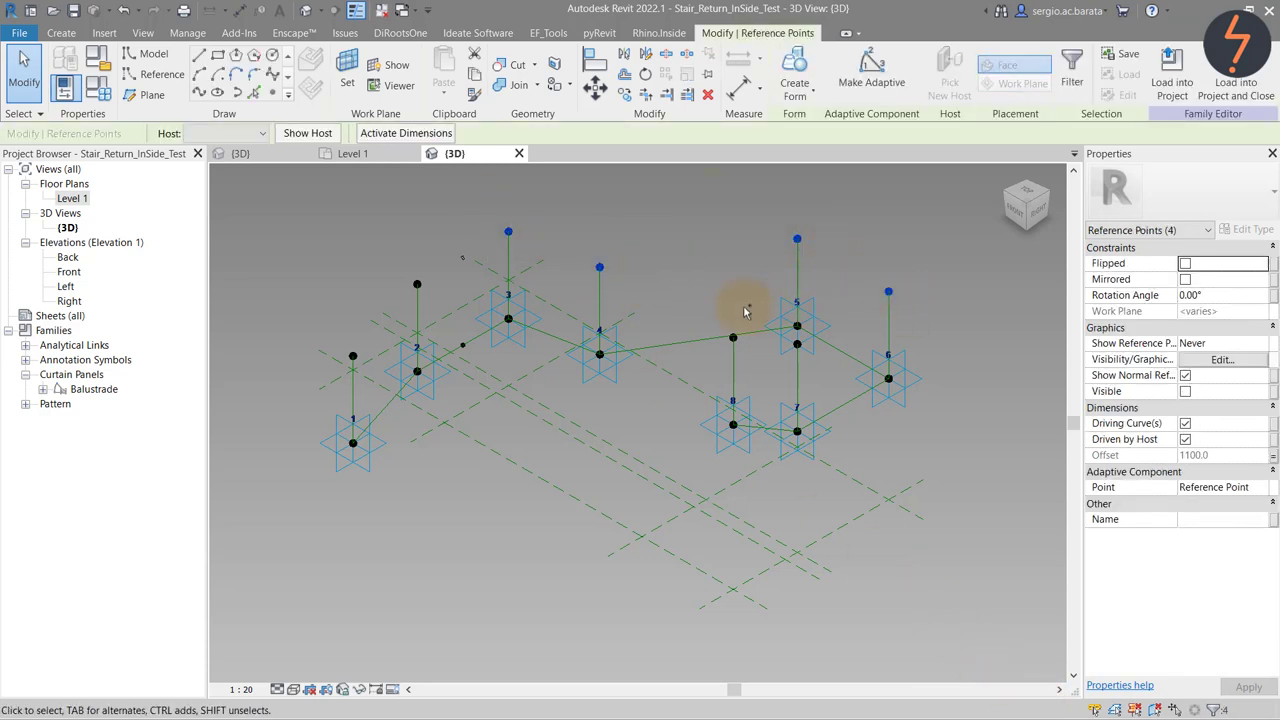
pyautogui.keyDown('ctrl'); pyautogui.moveTo(746, 305); pyautogui.dragTo(806, 336); pyautogui.keyUp('ctrl')
pyautogui.keyDown('ctrl'); pyautogui.moveTo(274, 318); pyautogui.dragTo(365, 368); pyautogui.keyUp('ctrl')
pyautogui.keyDown('ctrl'); pyautogui.moveTo(400, 268); pyautogui.dragTo(425, 296); pyautogui.keyUp('ctrl')
pyautogui.keyDown('ctrl'); pyautogui.moveTo(438, 234); pyautogui.dragTo(471, 286); pyautogui.keyUp('ctrl')
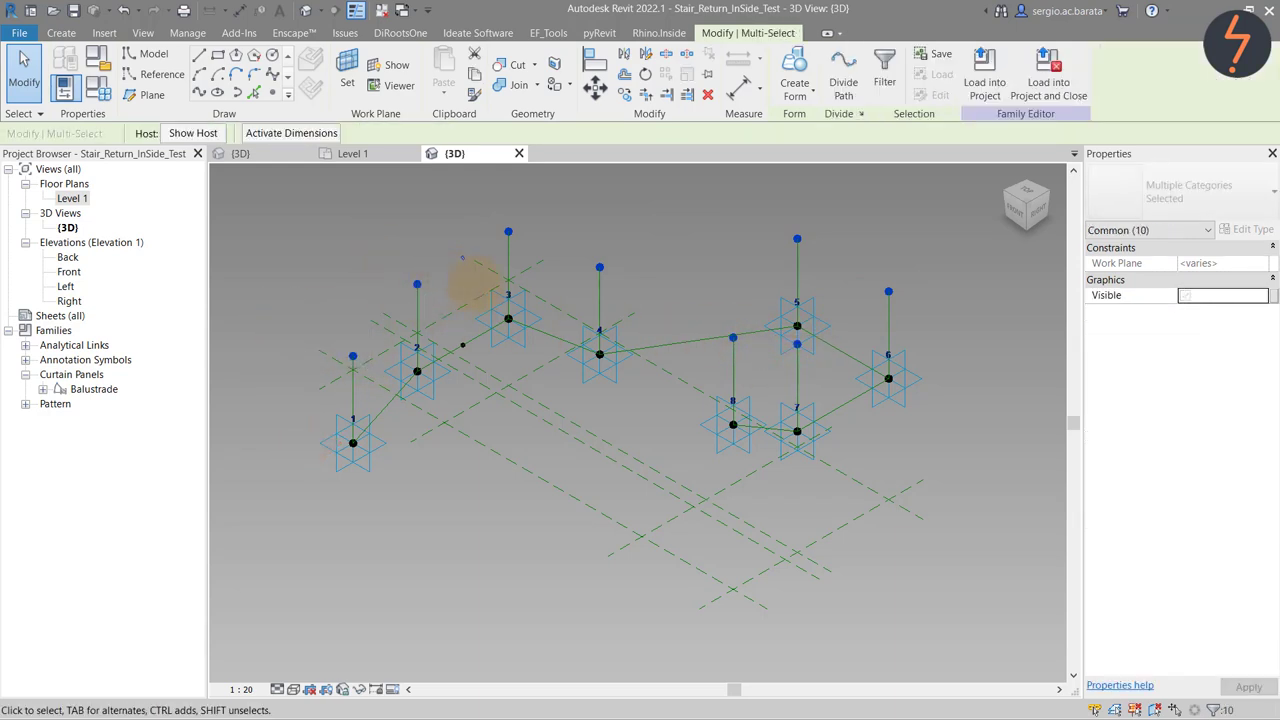
pyautogui.press('Escape')
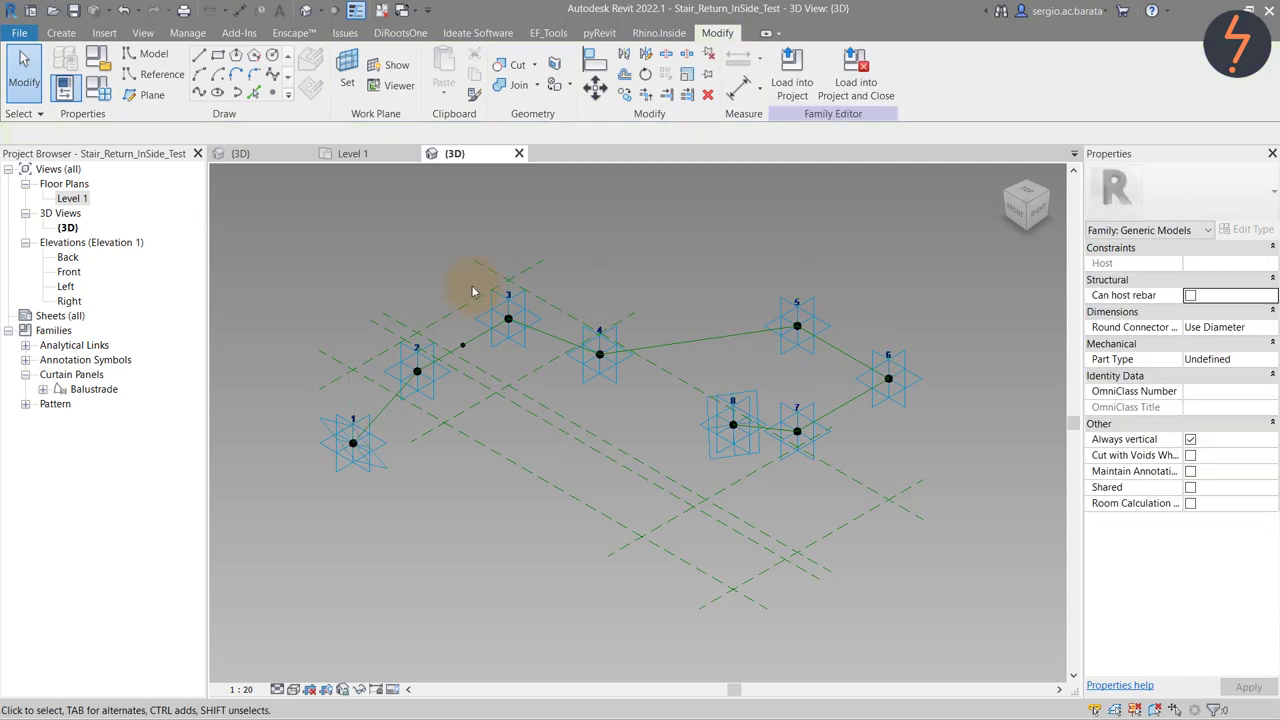
# Examine the adaptive point layout in the Level 1 plan and the Front and Left elevations, then return to the 3D view.
pyautogui.click(80, 200)
pyautogui.doubleClick(80, 200)
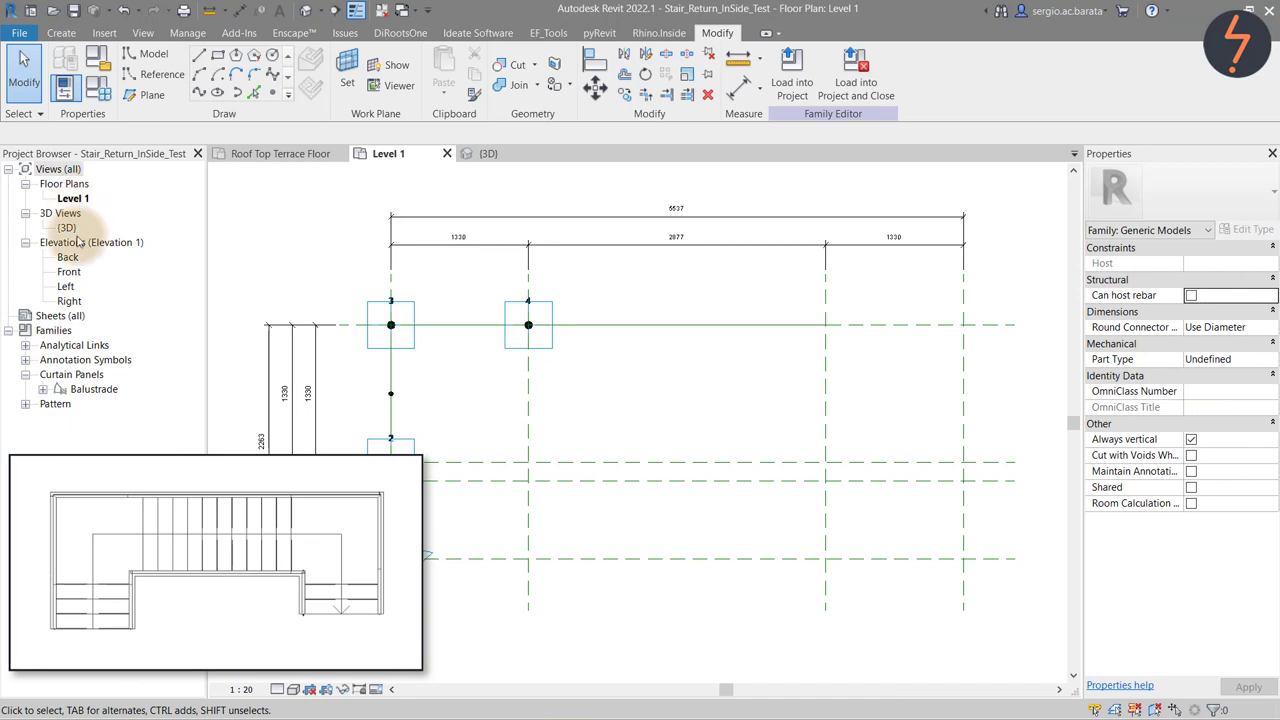
pyautogui.click(69, 273)
pyautogui.doubleClick(70, 273)
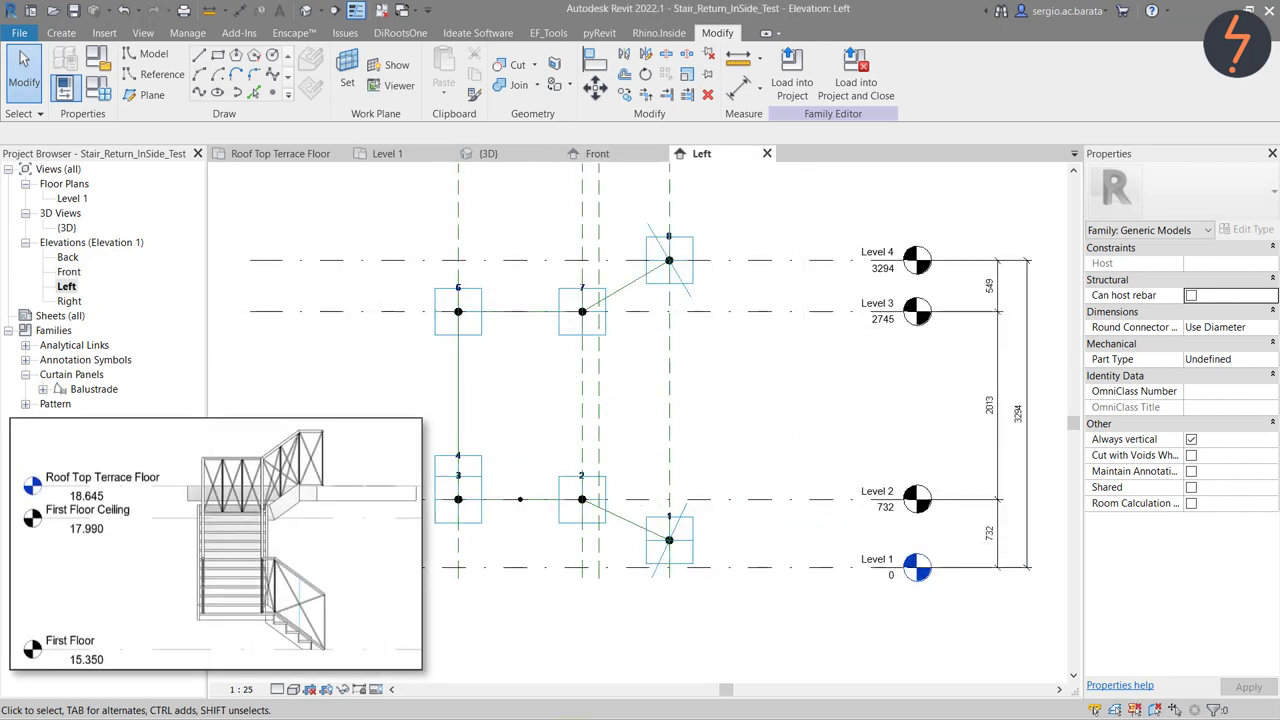
pyautogui.moveTo(528, 178); pyautogui.dragTo(534, 189, button='middle')
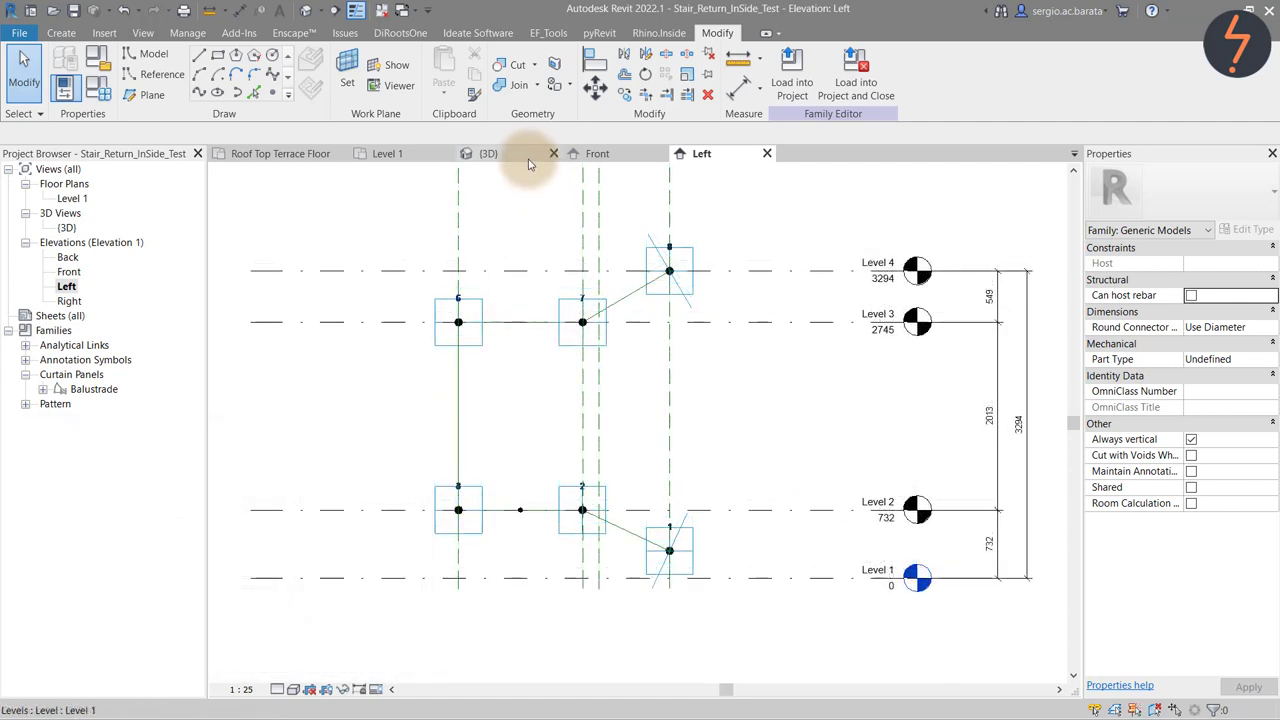
pyautogui.click(530, 158)
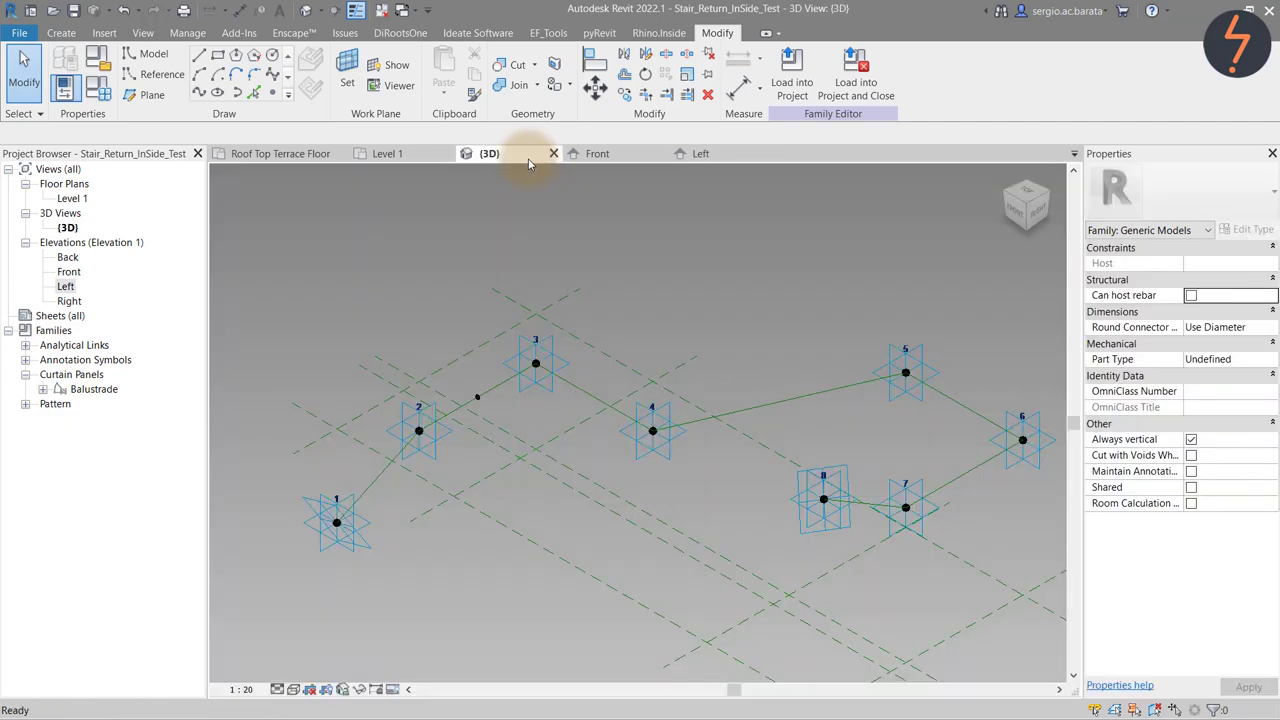
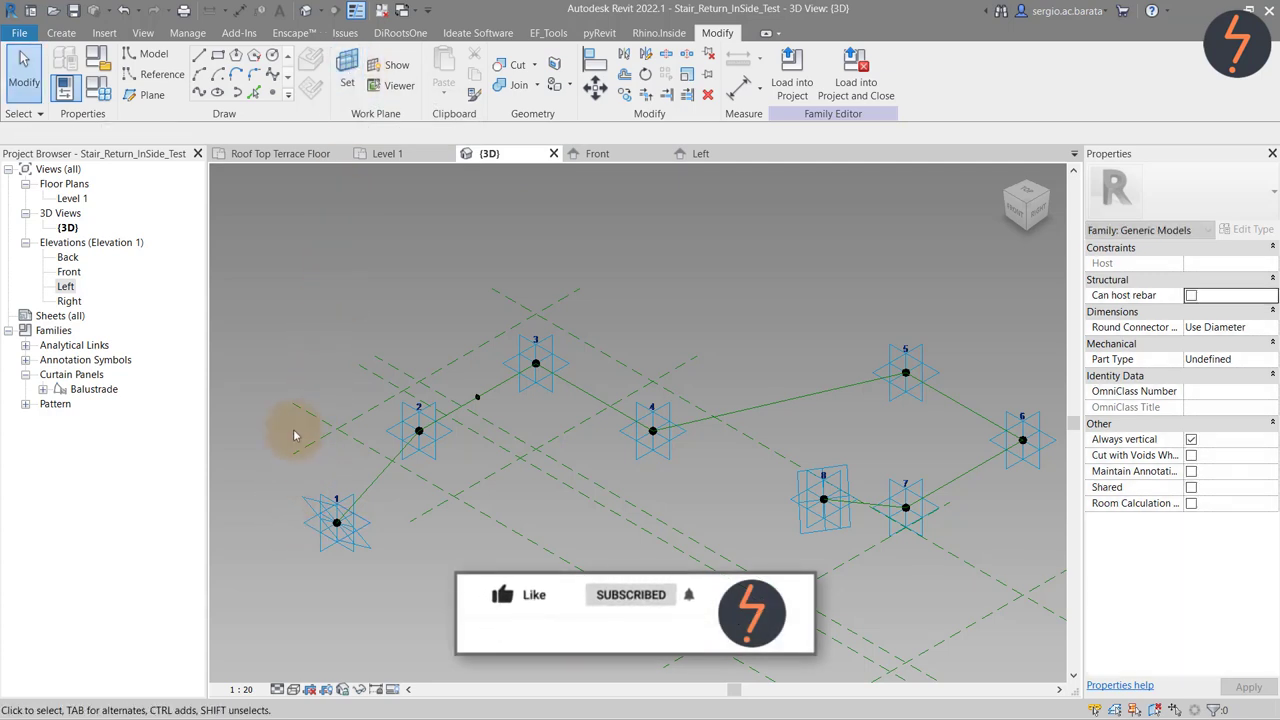
# Place a reference point on each of the eight adaptive points, setting that point's horizontal plane as the work plane first.
pyautogui.click(272, 92)
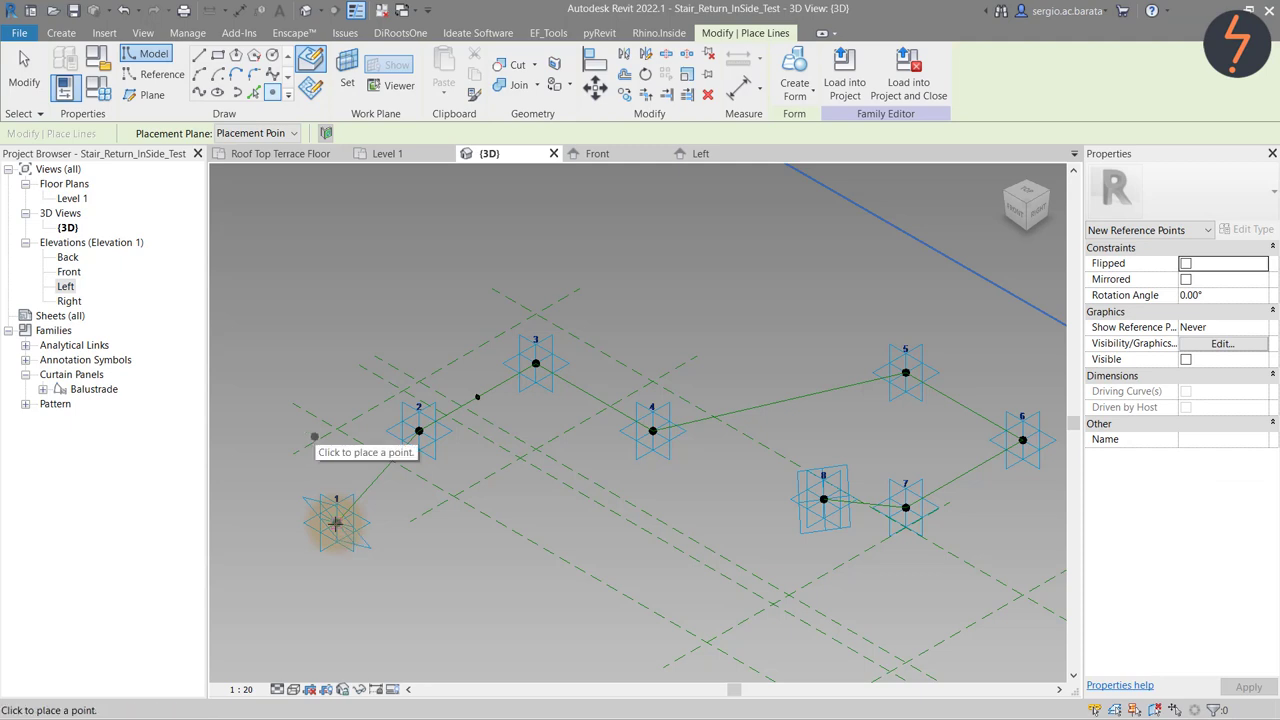
pyautogui.press('Escape')
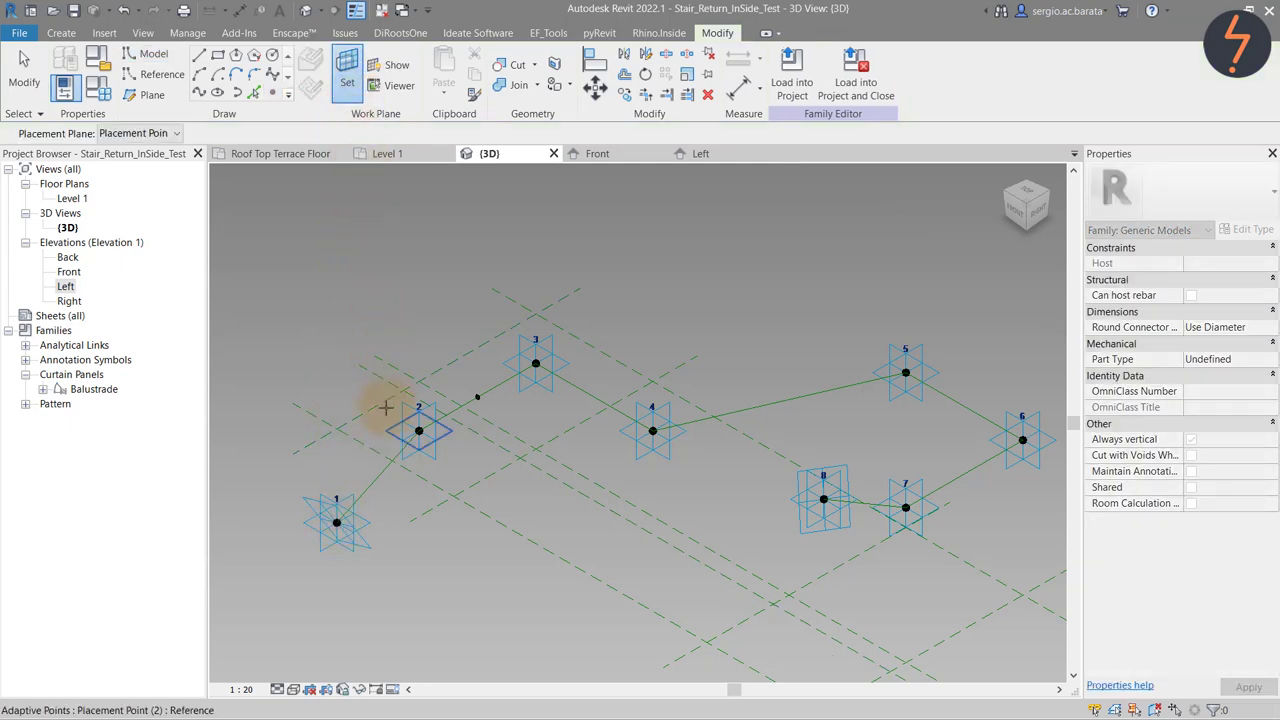
pyautogui.click(272, 95)
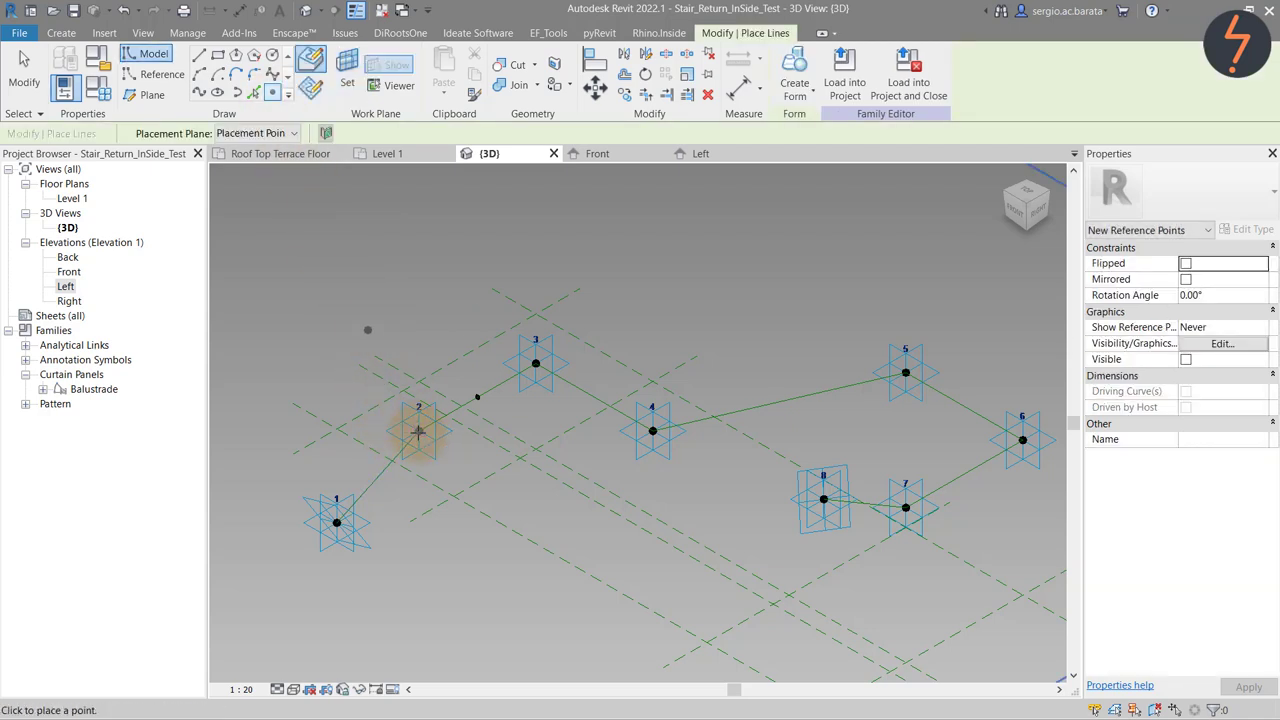
pyautogui.click(347, 75)
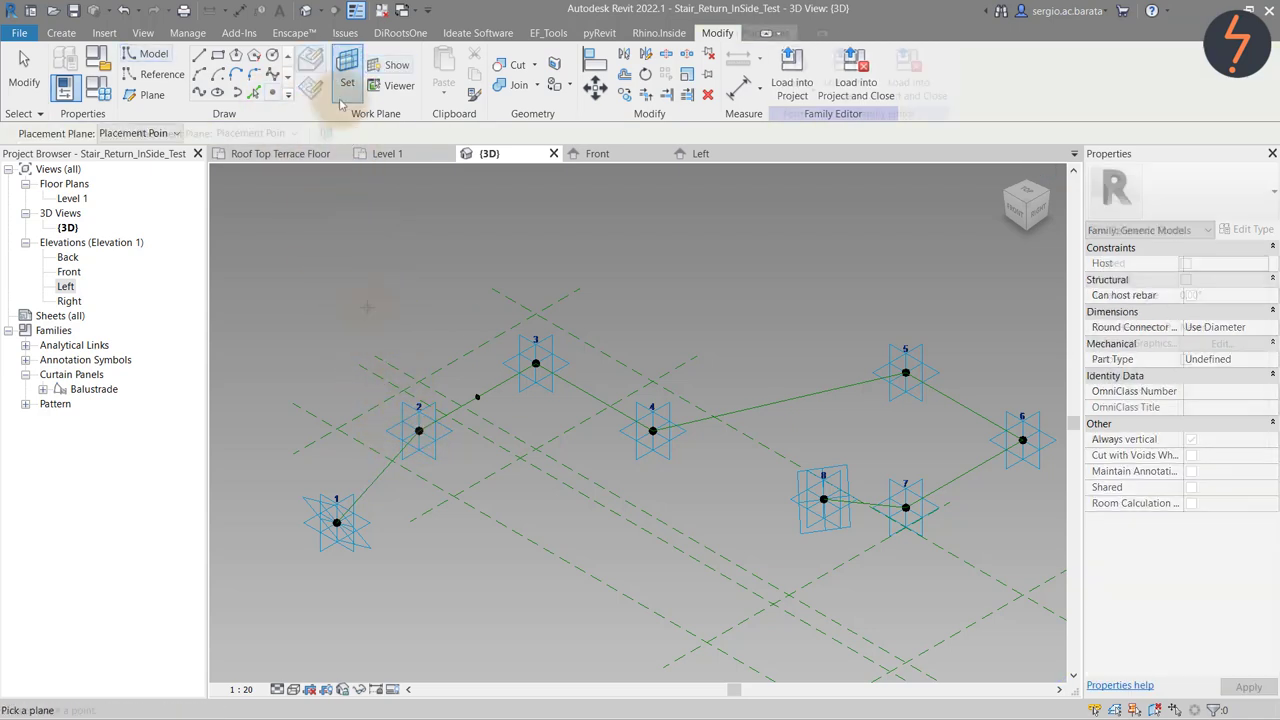
pyautogui.click(530, 358)
pyautogui.press('Escape')
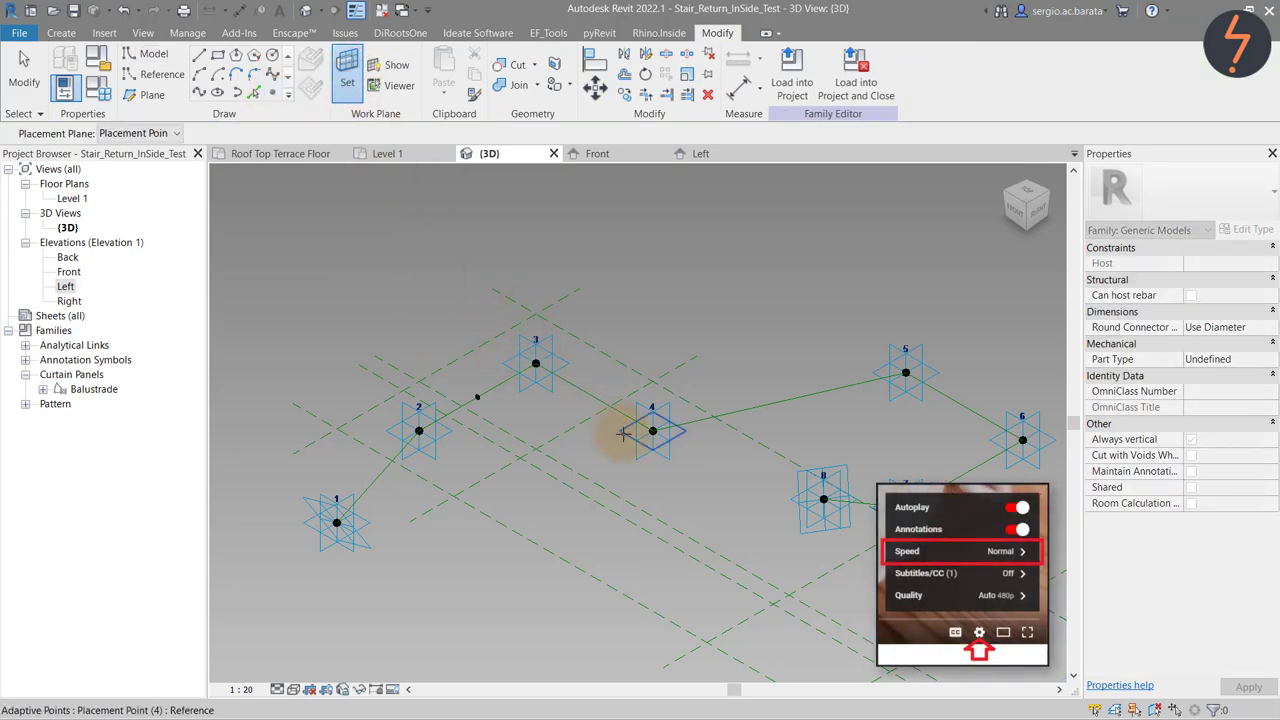
pyautogui.click(273, 94)
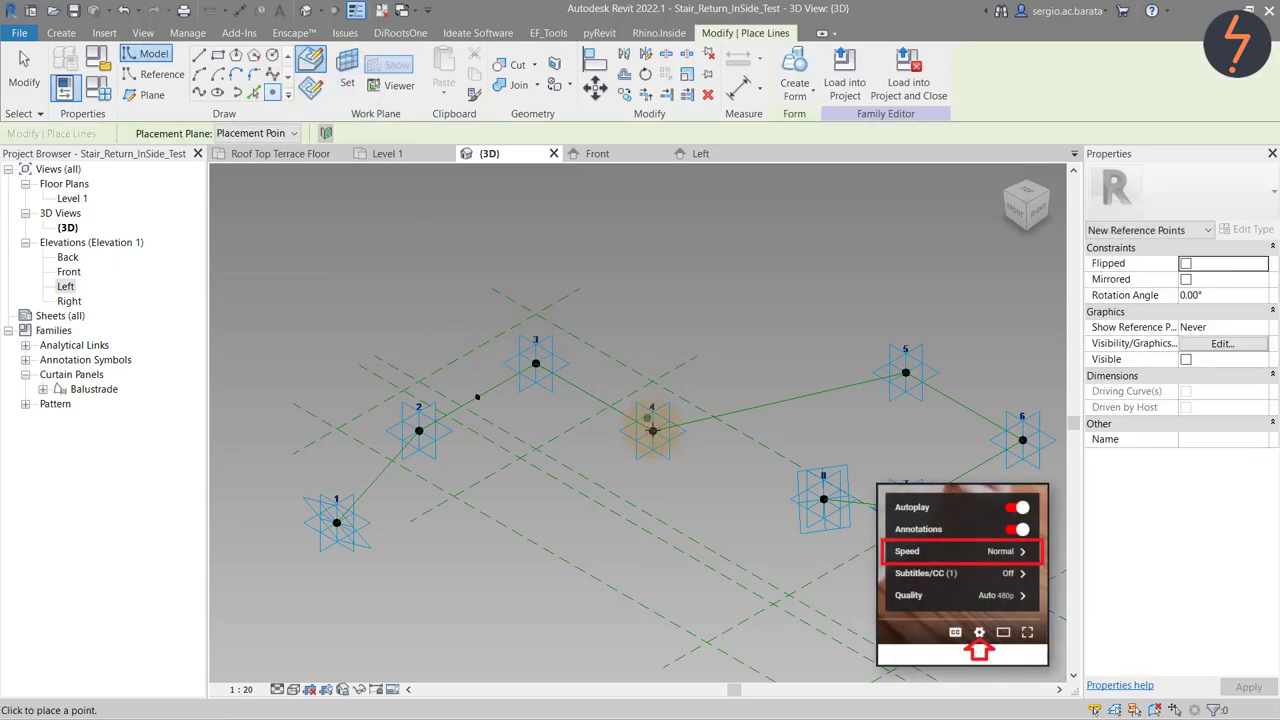
pyautogui.click(347, 75)
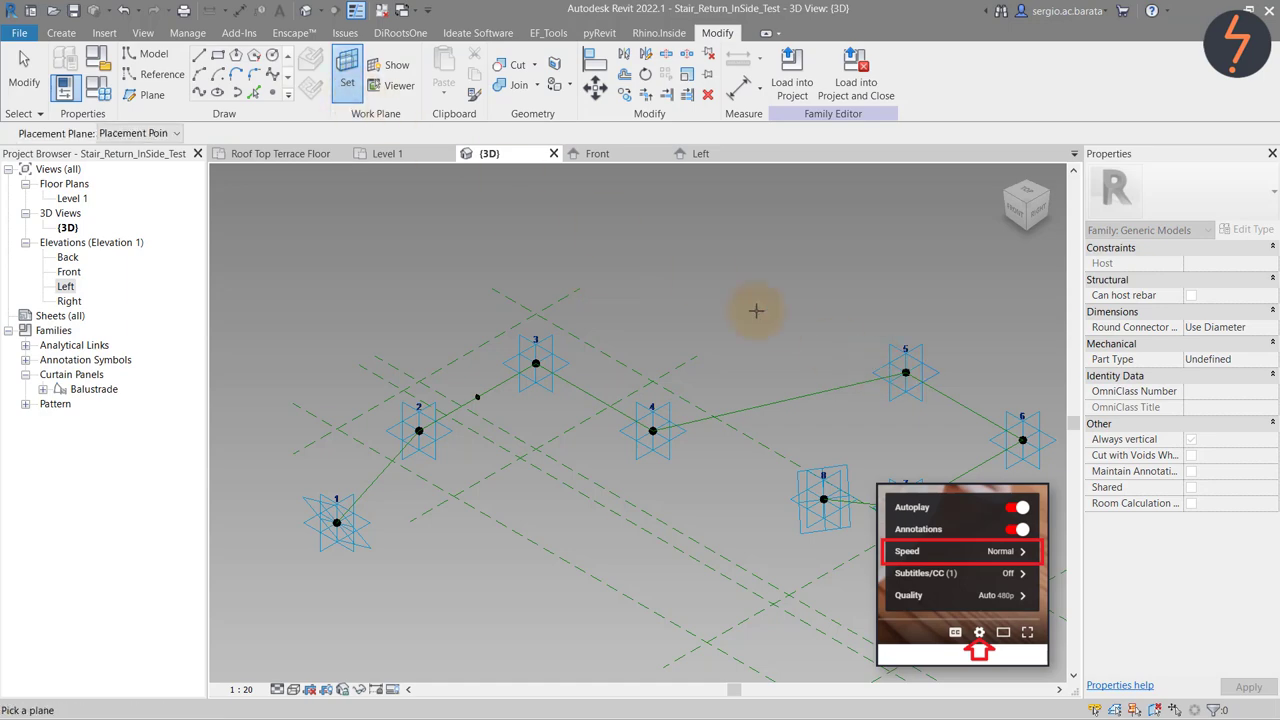
pyautogui.click(995, 443)
pyautogui.press('Escape')
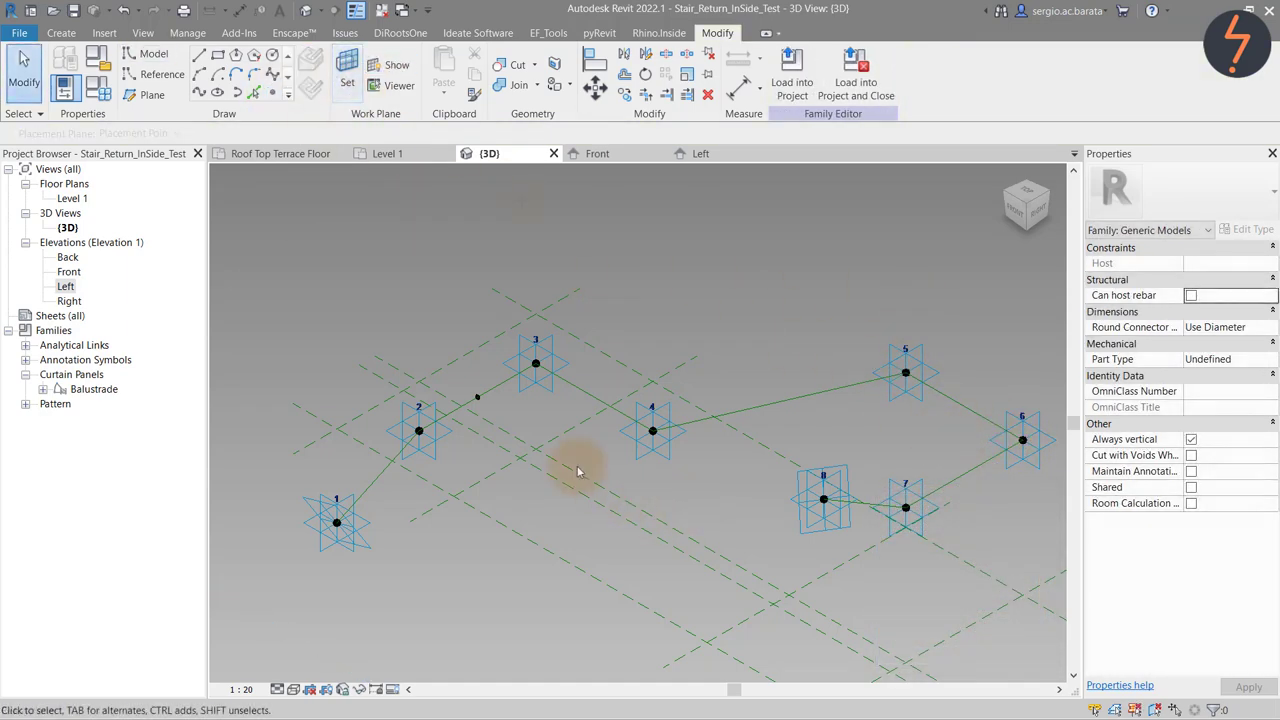
# Filter the selection to the reference points, exclude the midpoint between 2 and 3, and associate their Offset with the Height parameter.
pyautogui.moveTo(568, 377); pyautogui.dragTo(1062, 634)
pyautogui.click(1213, 709)
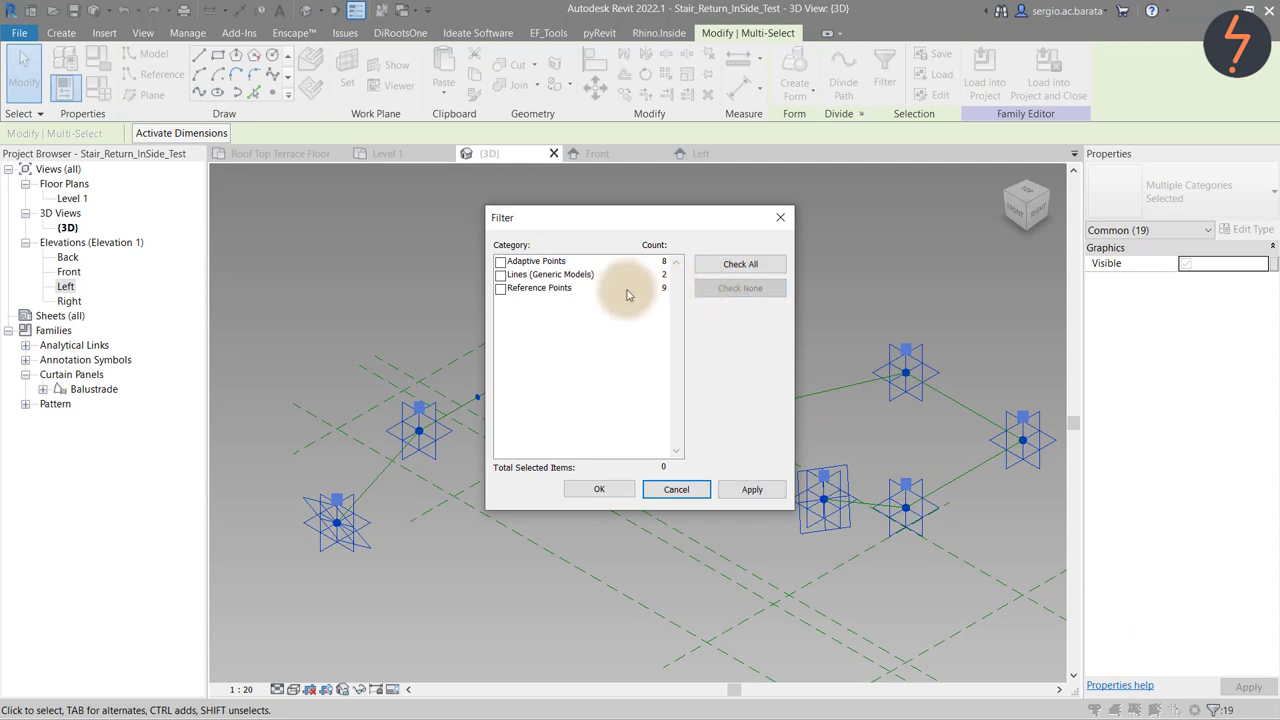
pyautogui.click(501, 288)
pyautogui.click(597, 490)
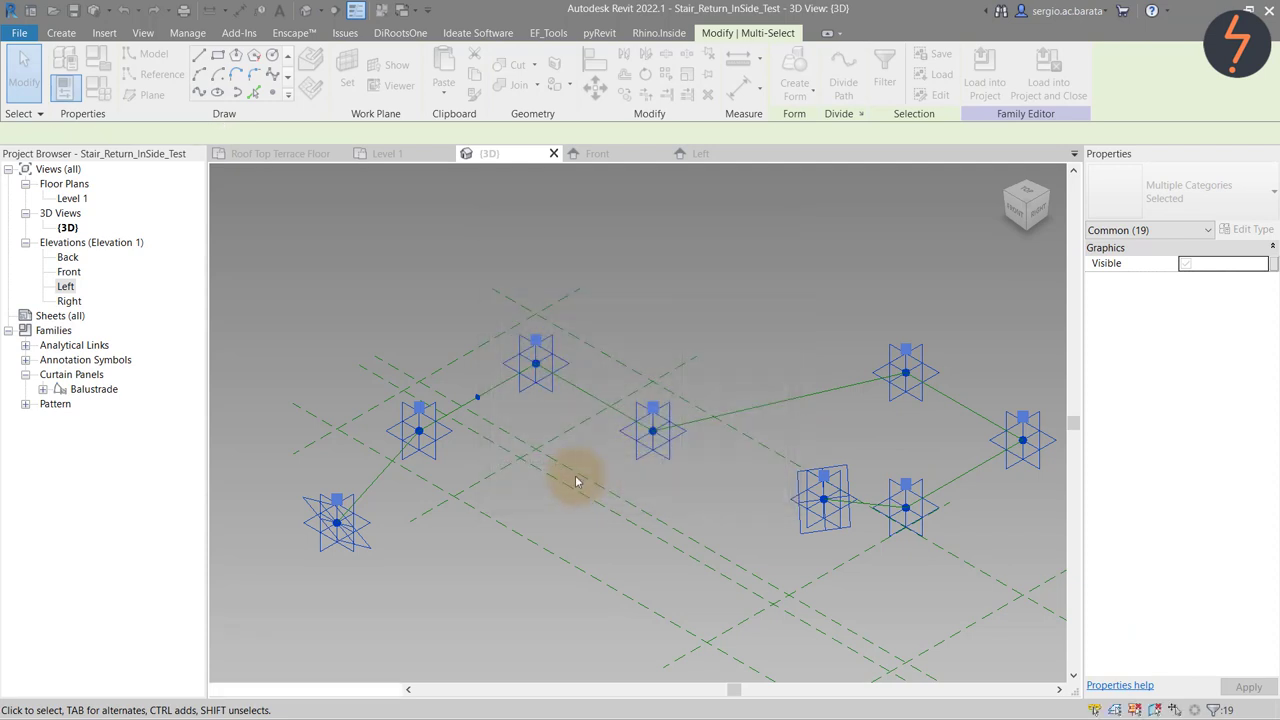
pyautogui.keyDown('shift'); pyautogui.click(478, 399); pyautogui.keyUp('shift')
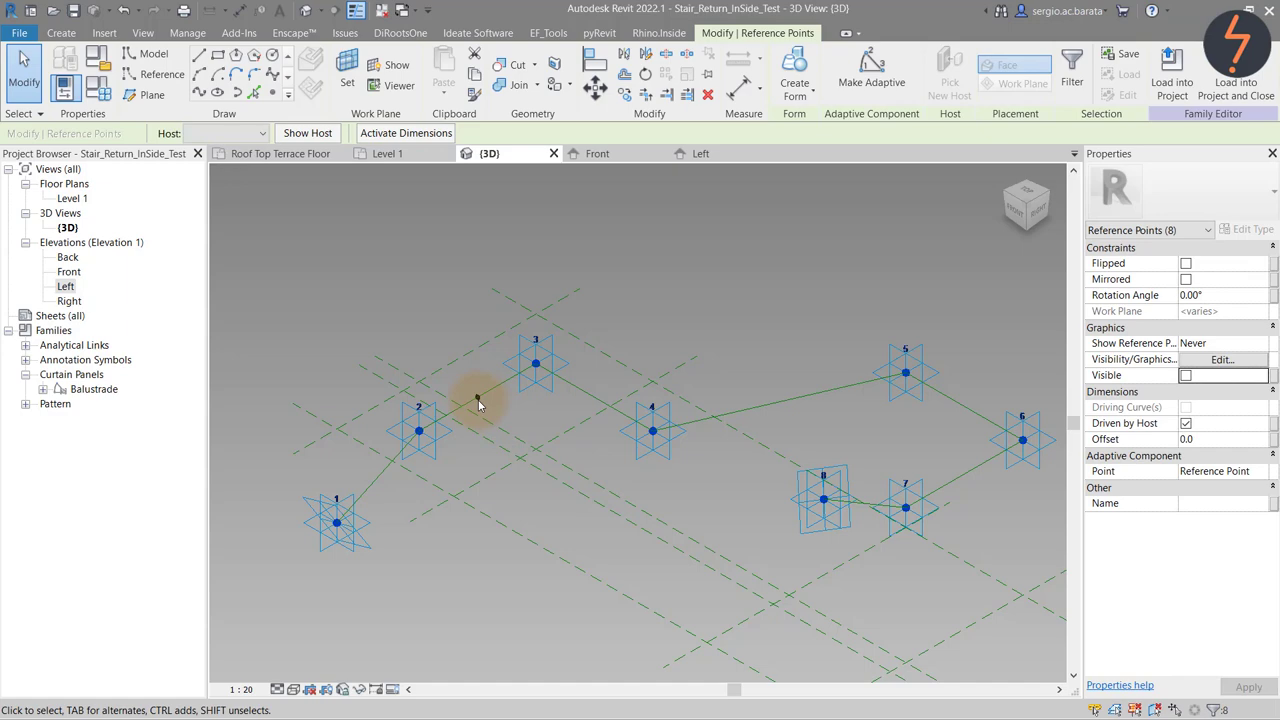
pyautogui.click(1274, 440)
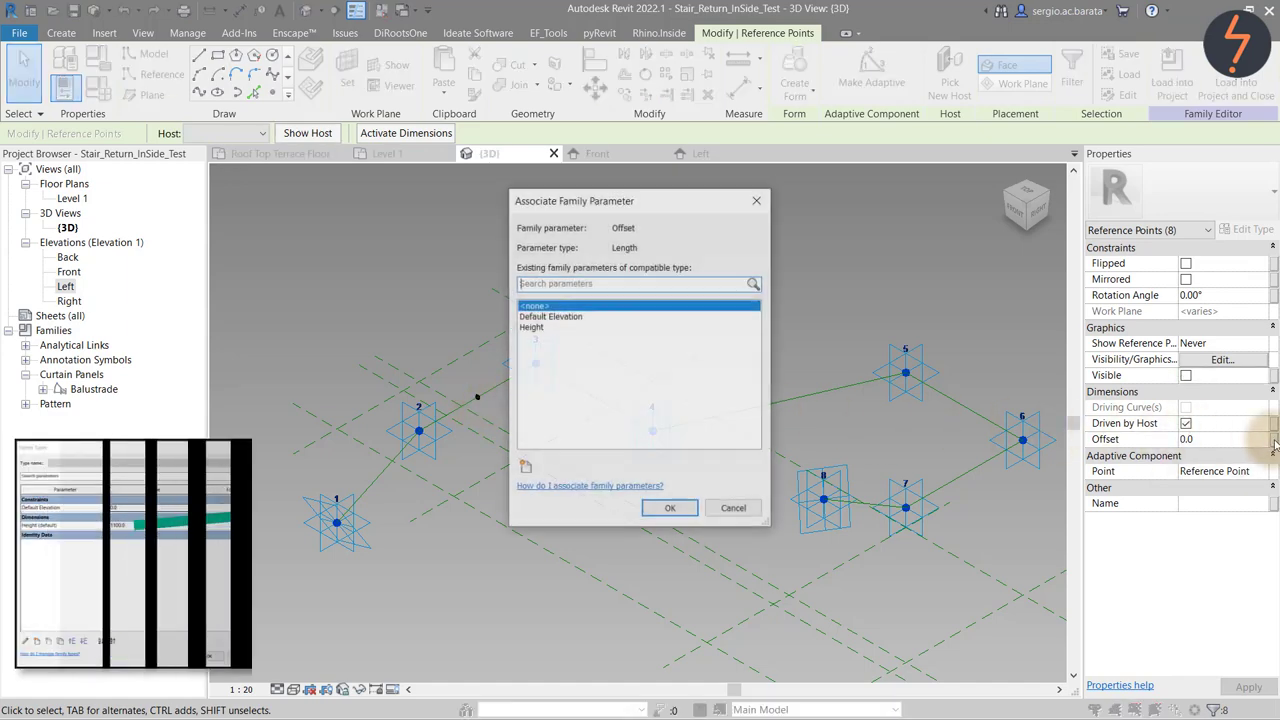
pyautogui.click(549, 328)
pyautogui.click(670, 509)
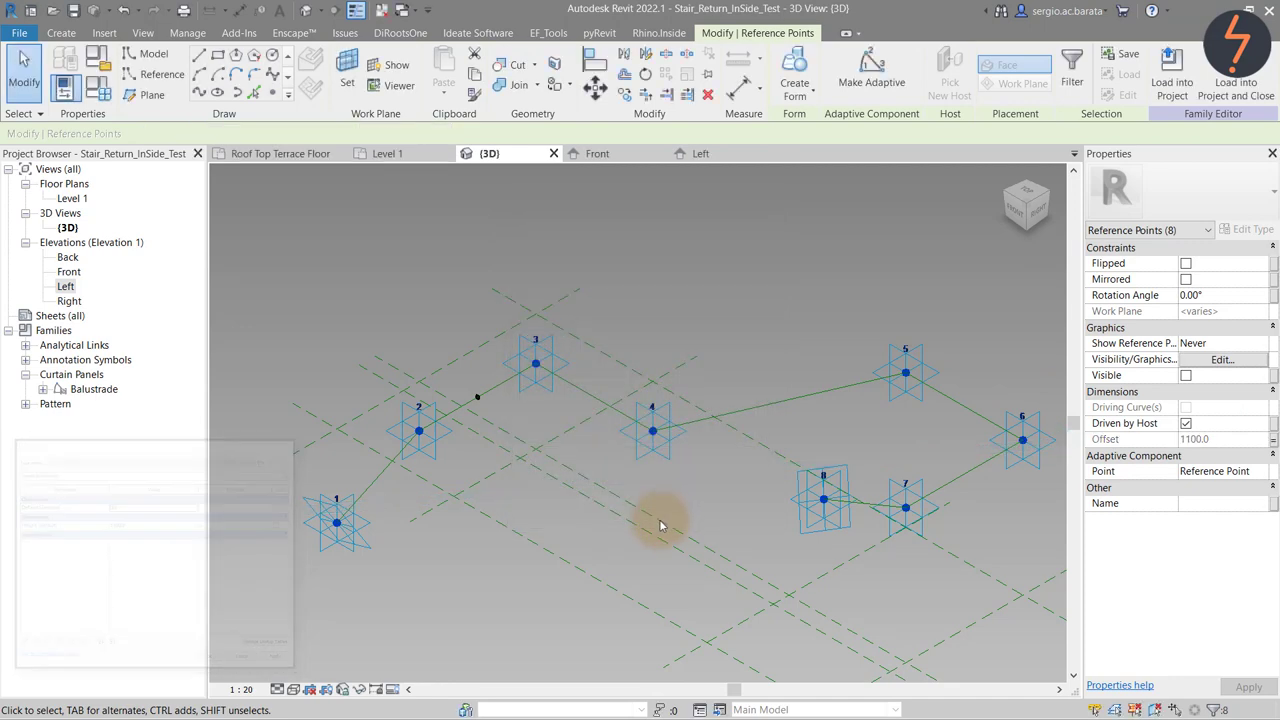
pyautogui.click(491, 637)
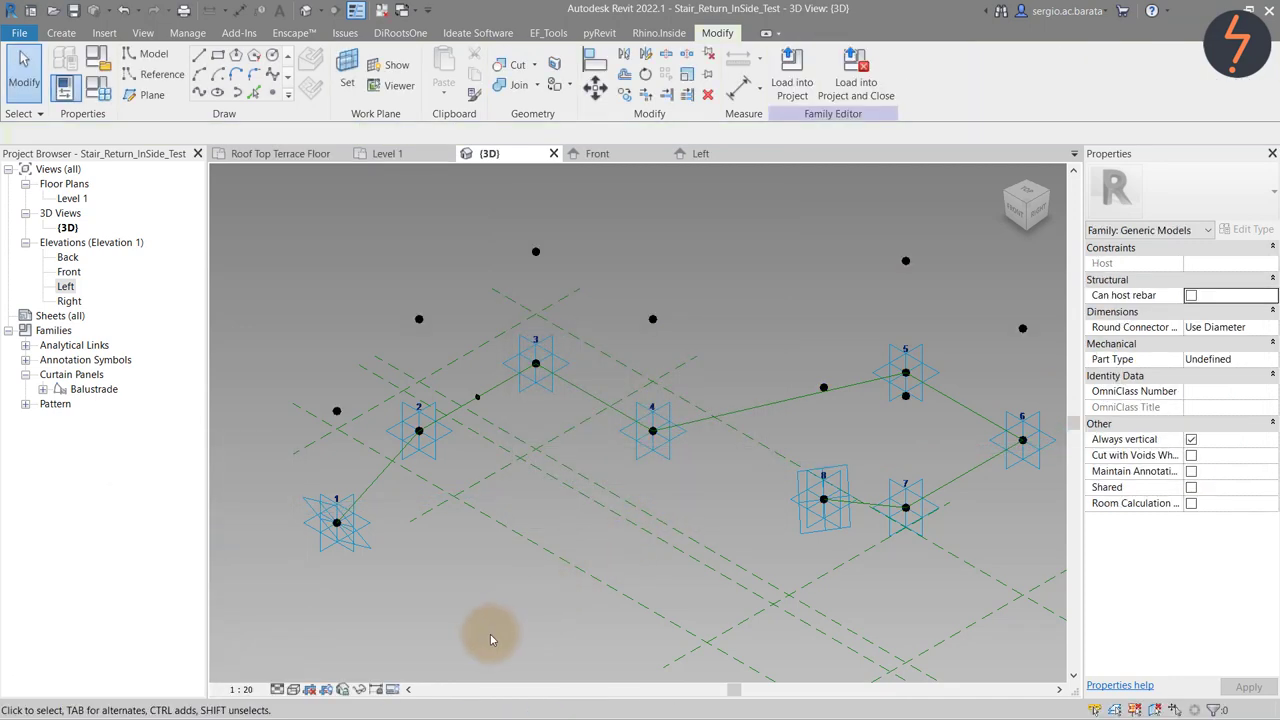
# Draw a chain of reference lines with 3D Snapping through the eight raised points, from above point 1 to above point 8.
pyautogui.click(162, 75)
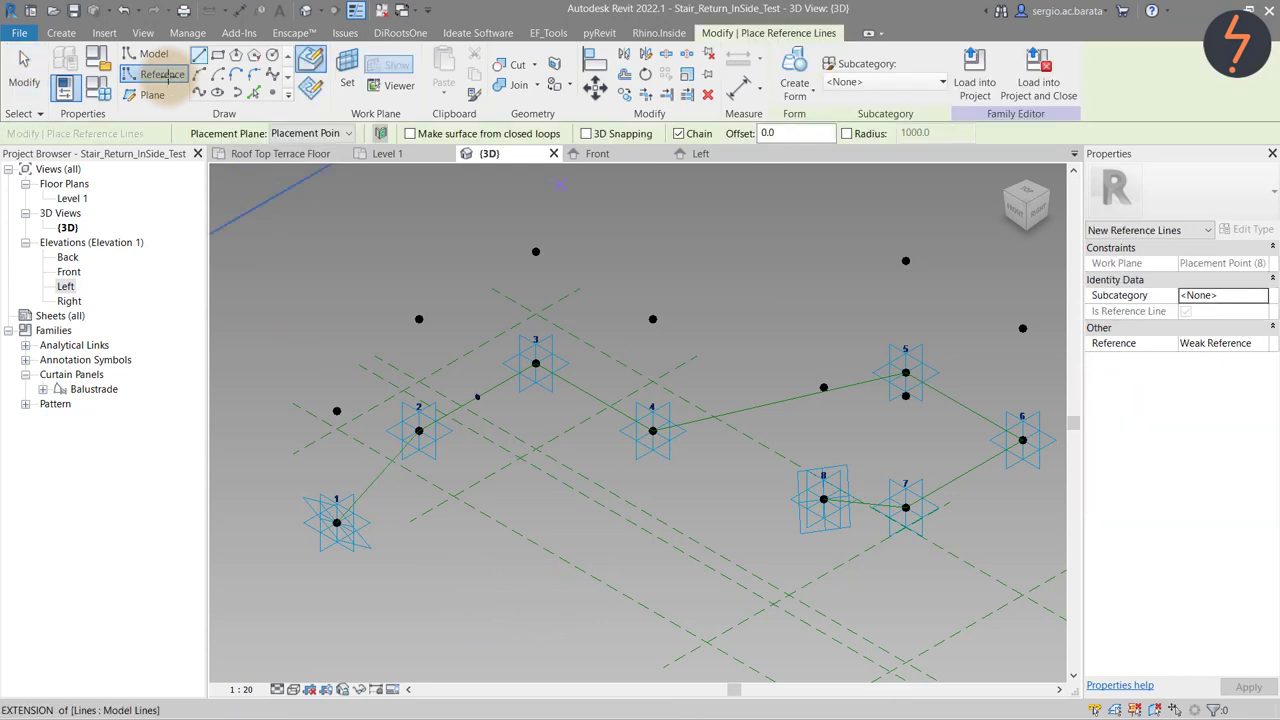
pyautogui.click(587, 134)
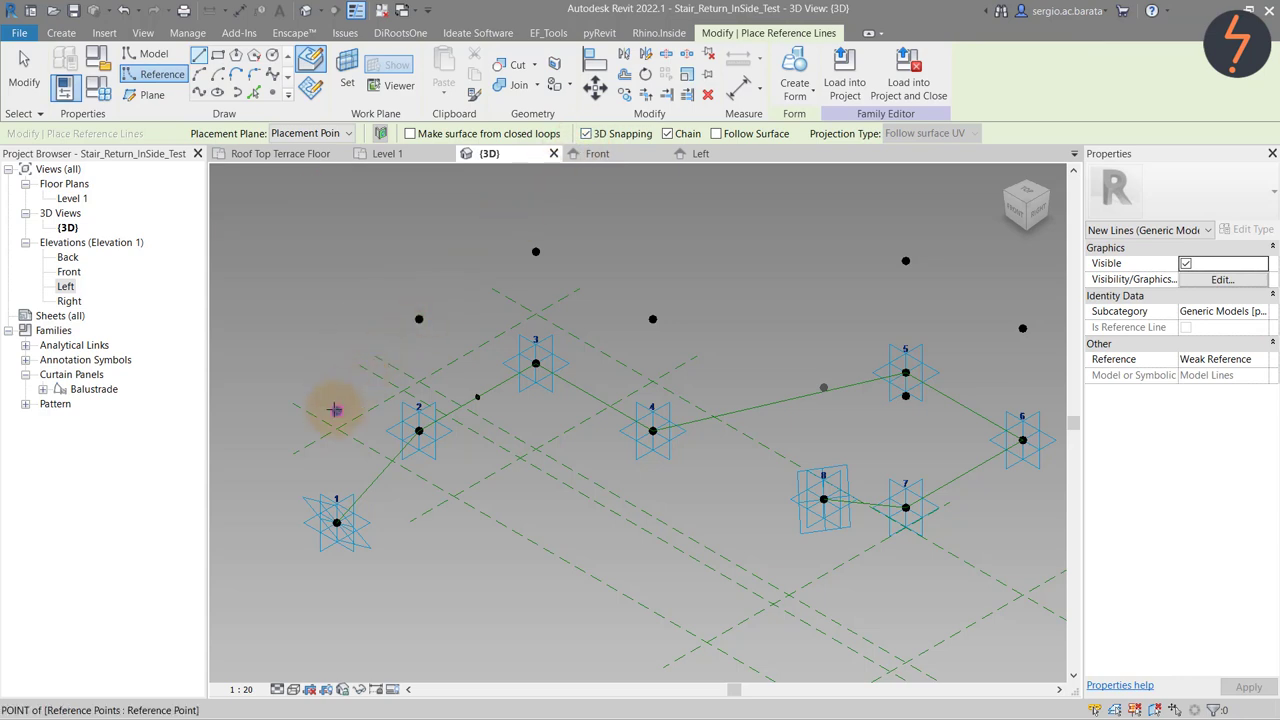
pyautogui.click(417, 317)
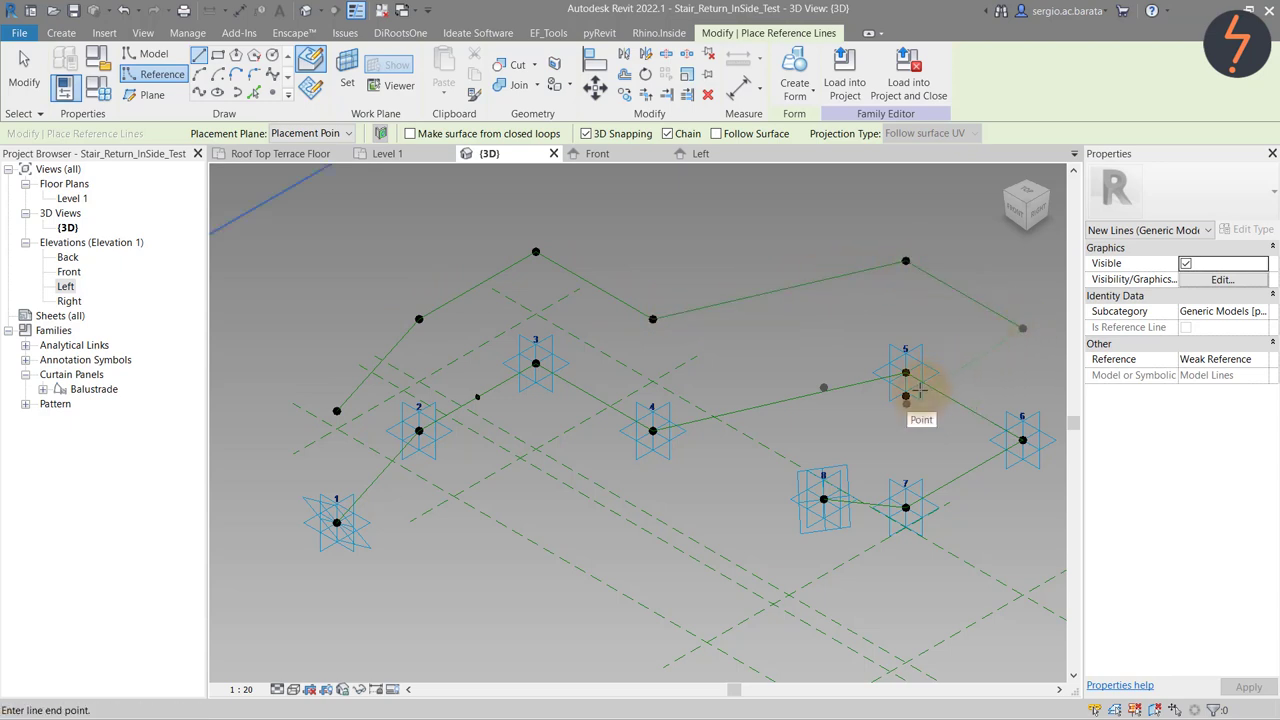
pyautogui.click(818, 395)
pyautogui.press('Escape')
pyautogui.press('Escape')
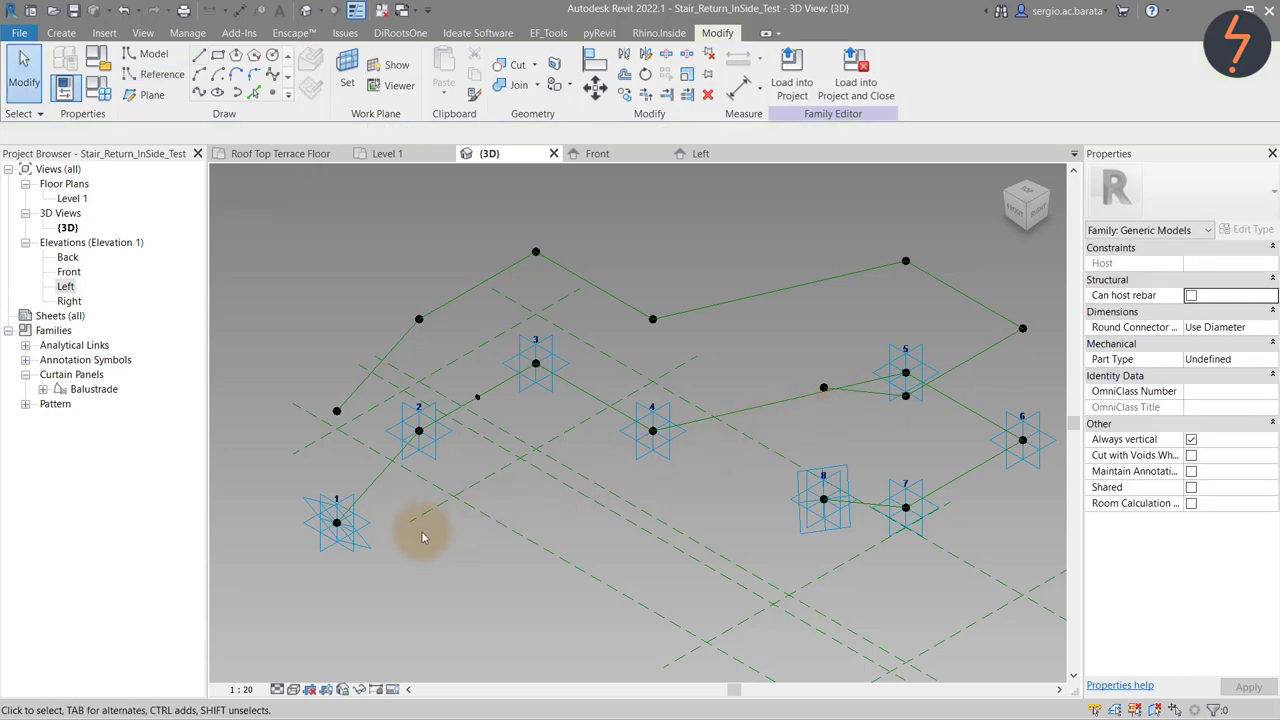
# Test the rig by temporarily moving adaptive point 1 vertically and shifting adaptive point 4.
pyautogui.click(361, 557)
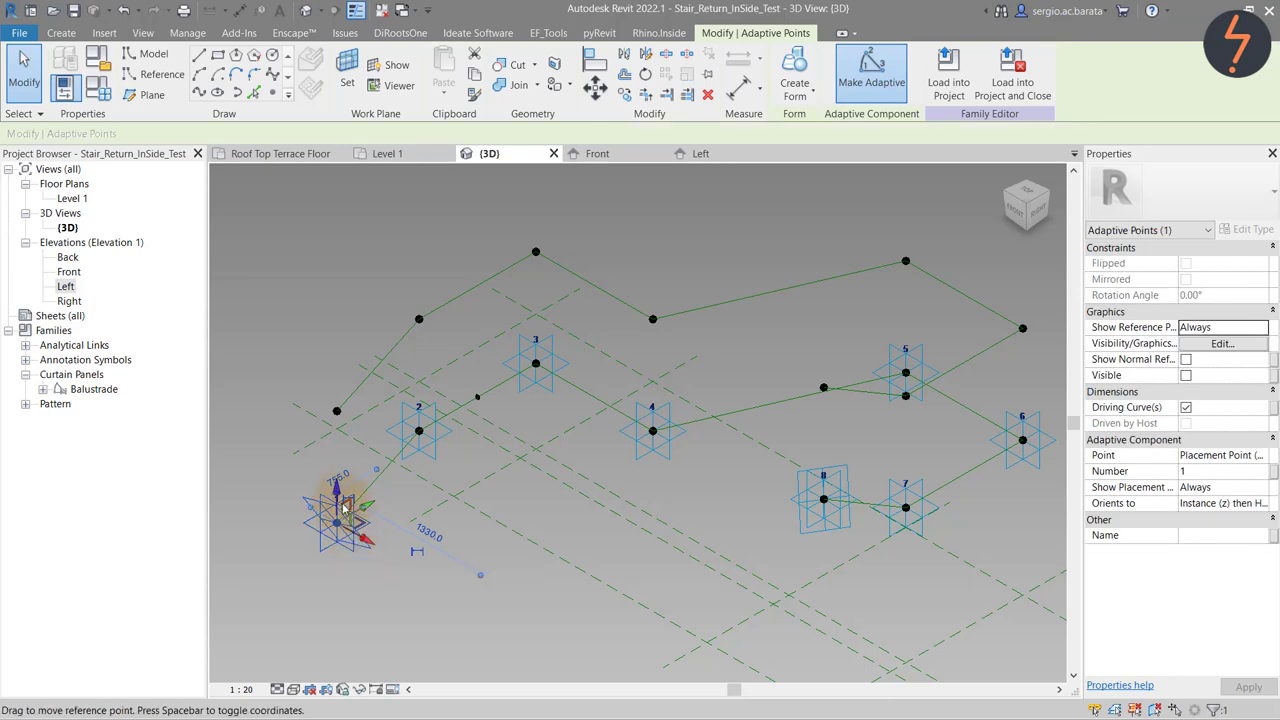
pyautogui.moveTo(338, 490); pyautogui.dragTo(336, 460)
pyautogui.click(348, 601)
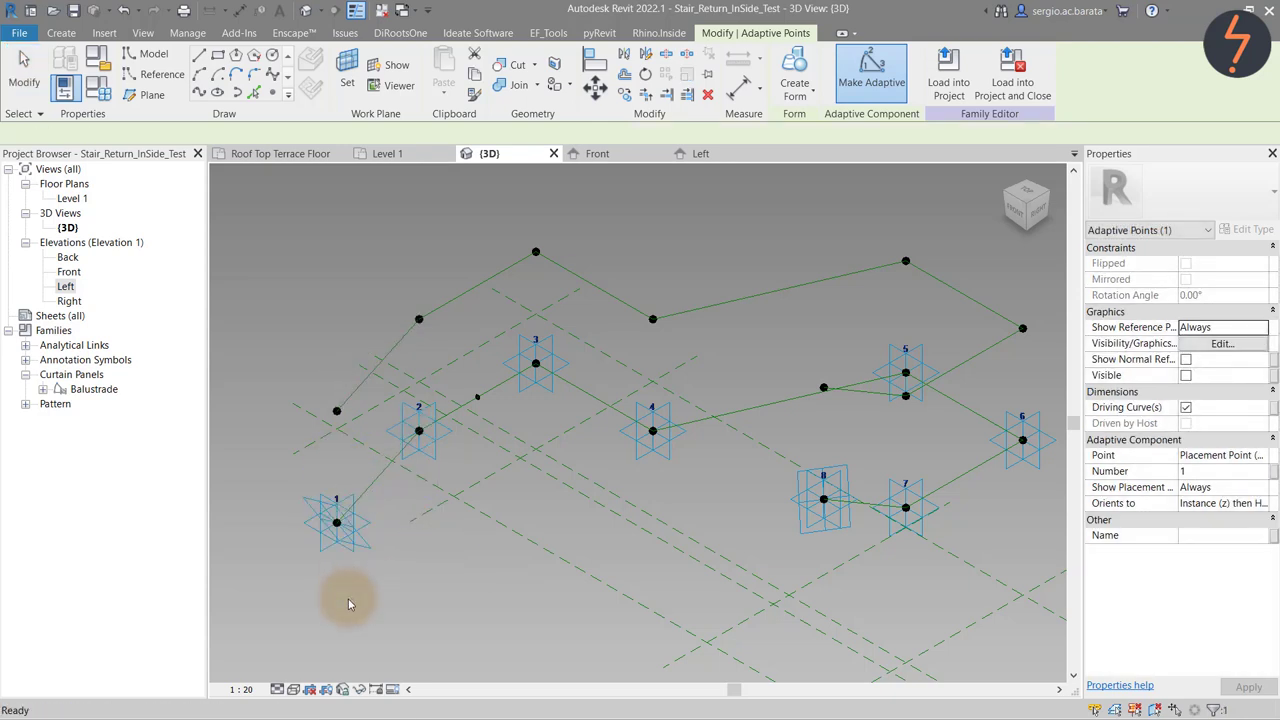
pyautogui.click(646, 447)
pyautogui.moveTo(646, 447); pyautogui.dragTo(735, 504)
pyautogui.press('Escape')
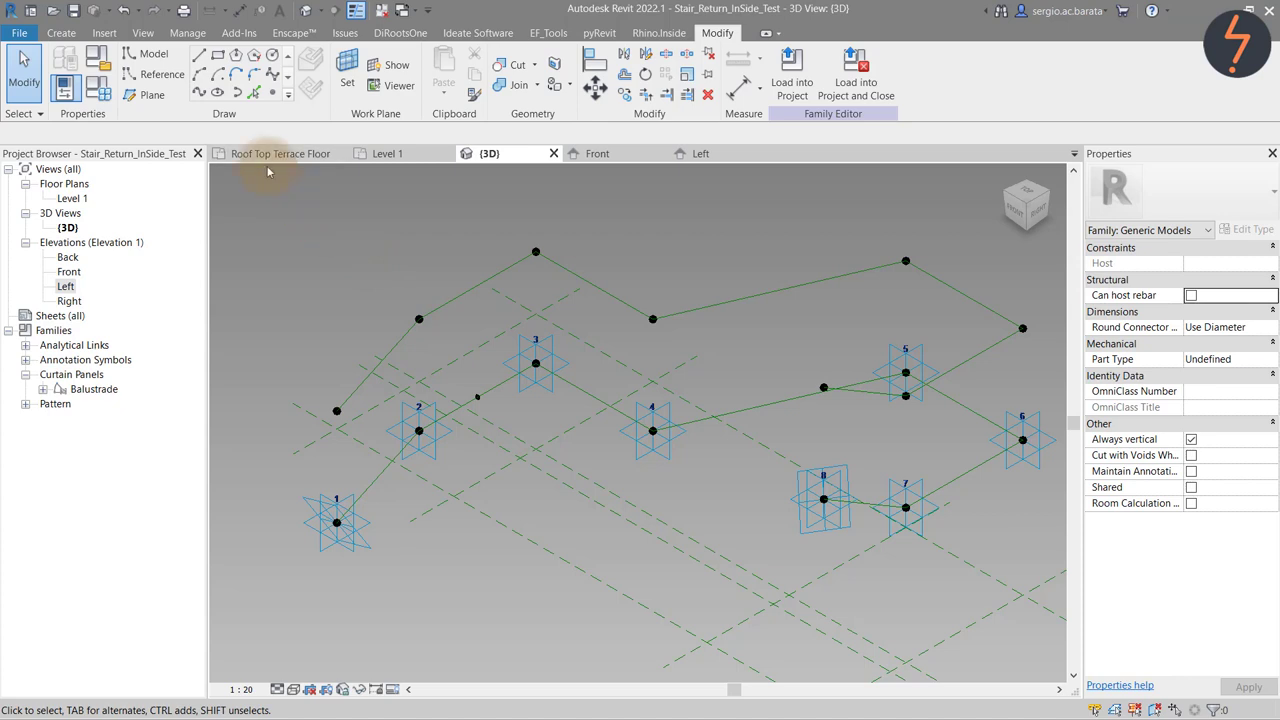
# Draw a vertical reference line at each of the eight adaptive points, from its raised reference point down to the adaptive point.
pyautogui.click(186, 75)
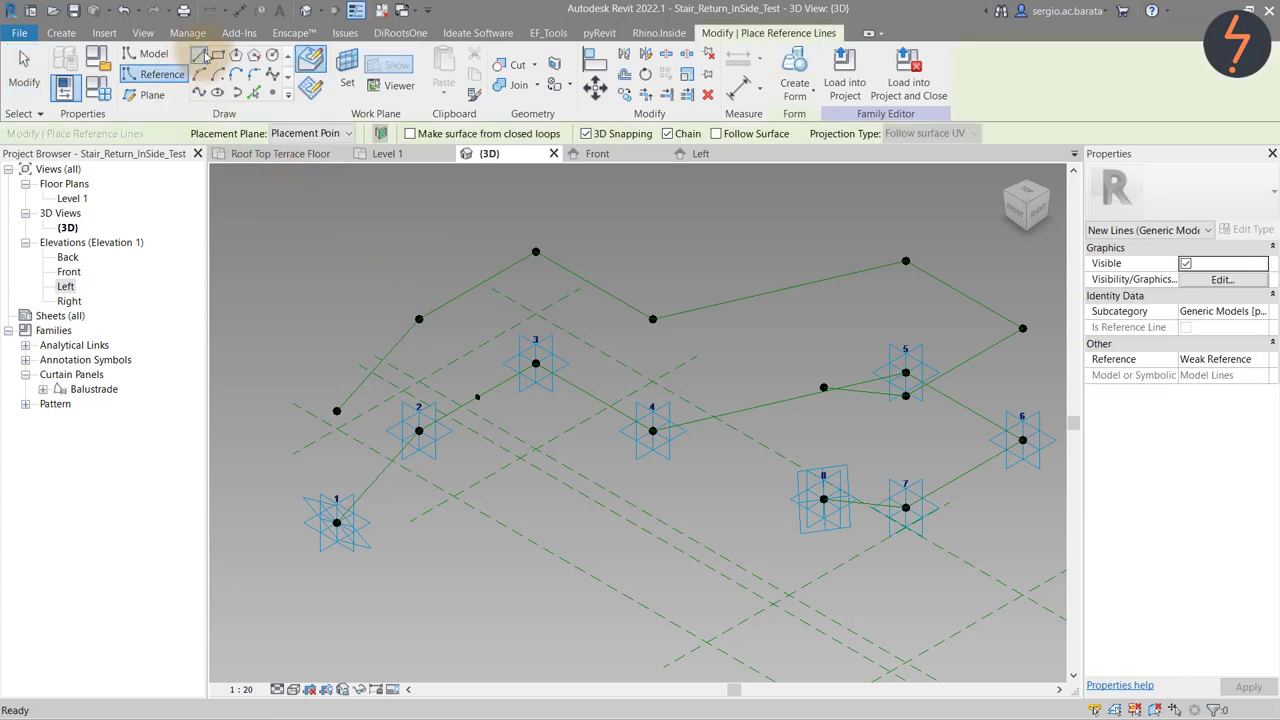
pyautogui.click(336, 411)
pyautogui.click(336, 521)
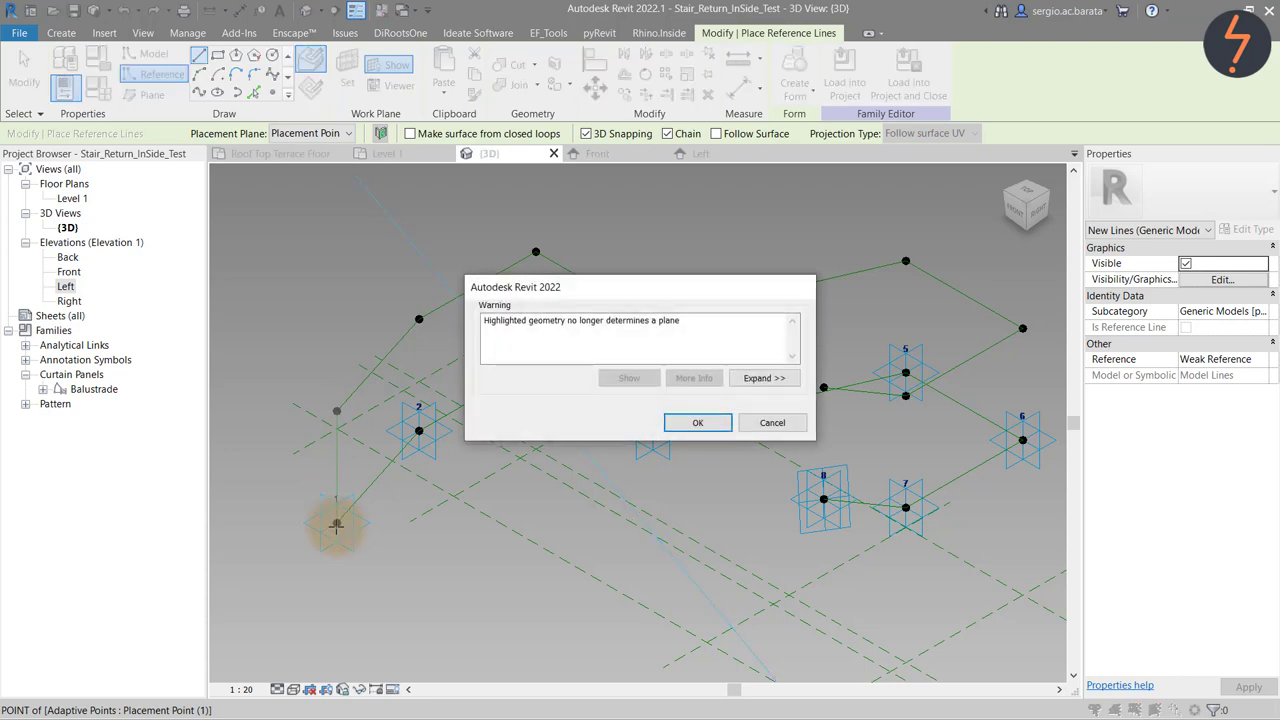
pyautogui.press('Return')
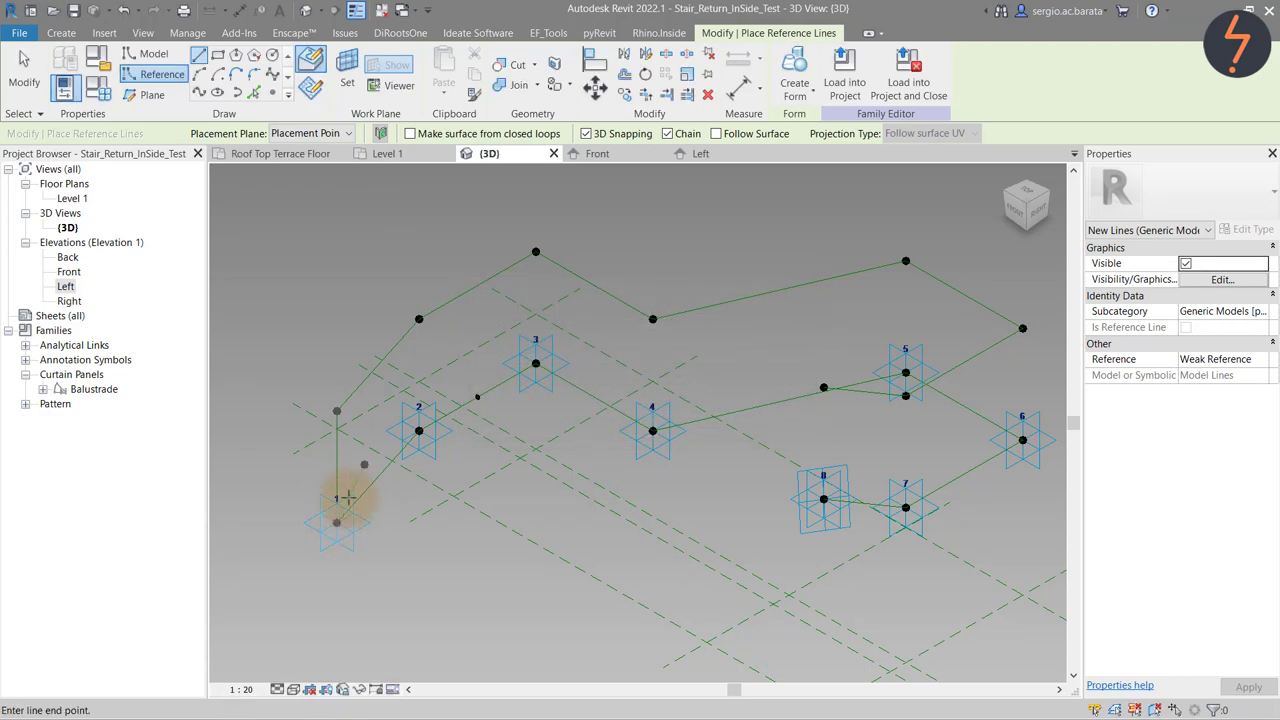
pyautogui.click(420, 320)
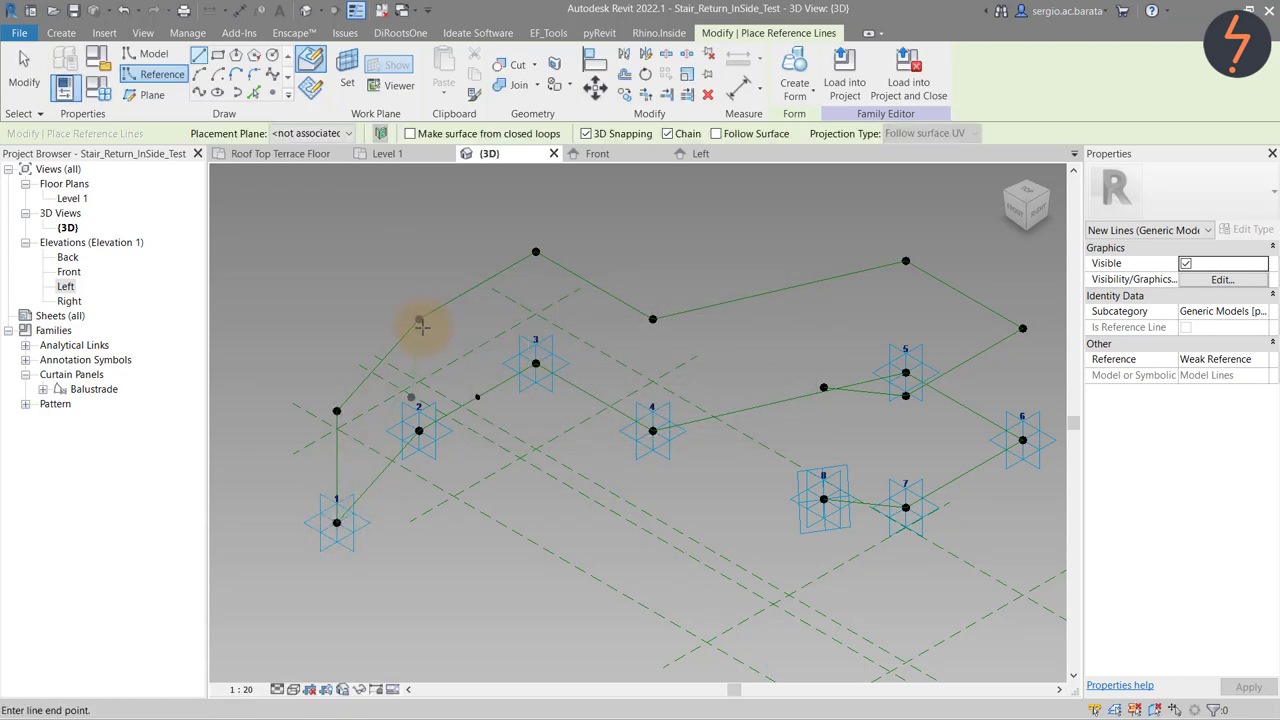
pyautogui.click(418, 430)
pyautogui.click(535, 362)
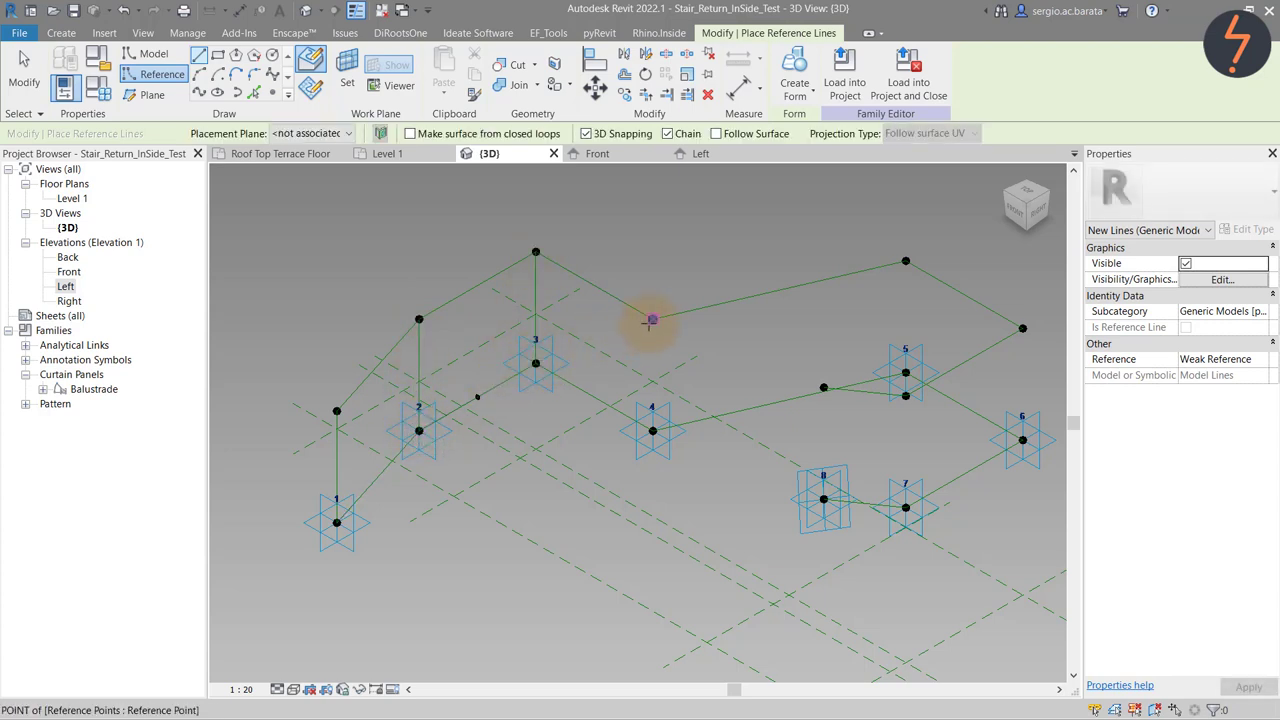
pyautogui.click(652, 430)
pyautogui.click(905, 372)
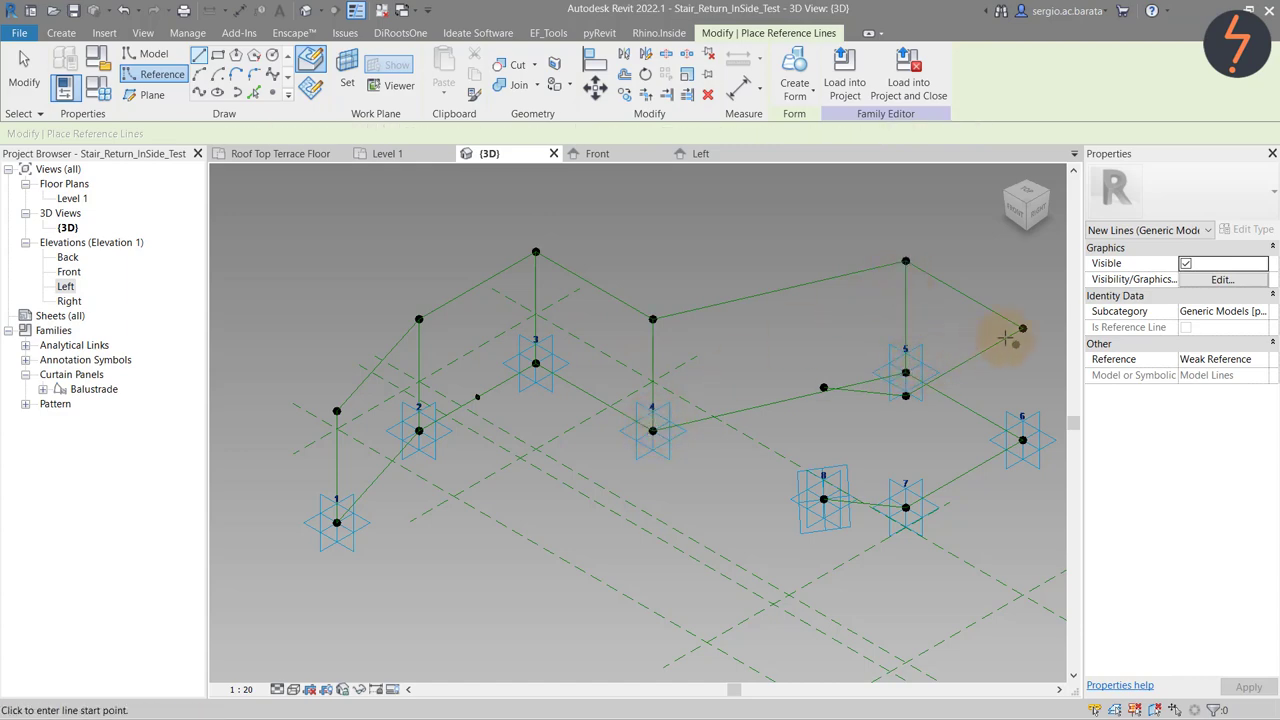
pyautogui.click(1020, 440)
pyautogui.click(906, 507)
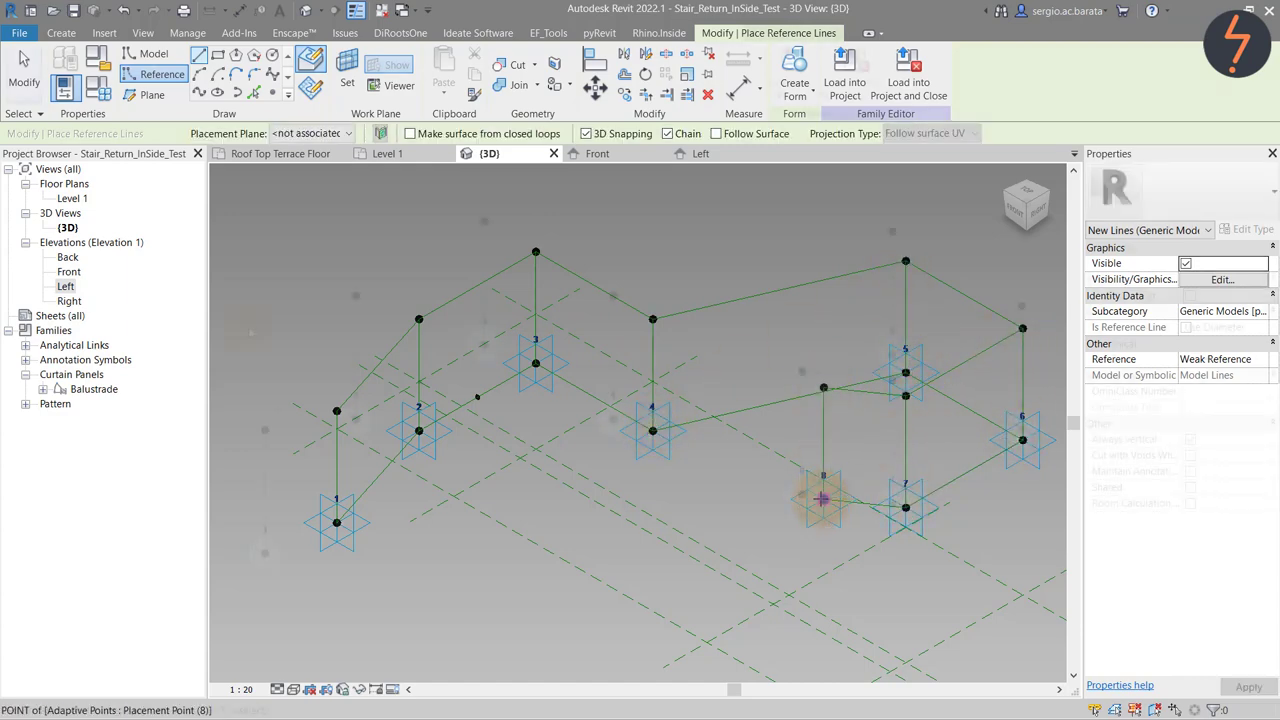
pyautogui.click(821, 497)
pyautogui.press('Escape')
pyautogui.press('Escape')
# Create a form from the four reference lines framing the bay between points 5 and 6, with a Positive Offset of 0.
pyautogui.keyDown('shift'); pyautogui.moveTo(423, 520); pyautogui.dragTo(248, 326, button='middle'); pyautogui.keyUp('shift')
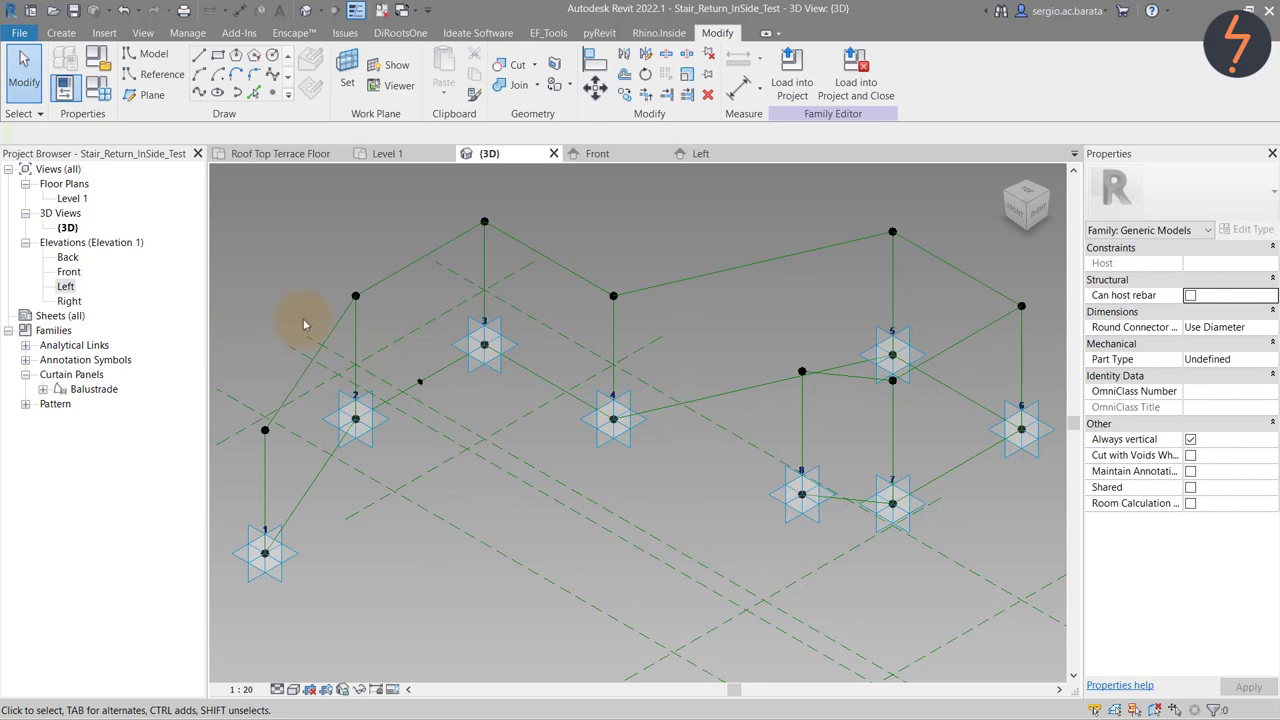
pyautogui.click(960, 266)
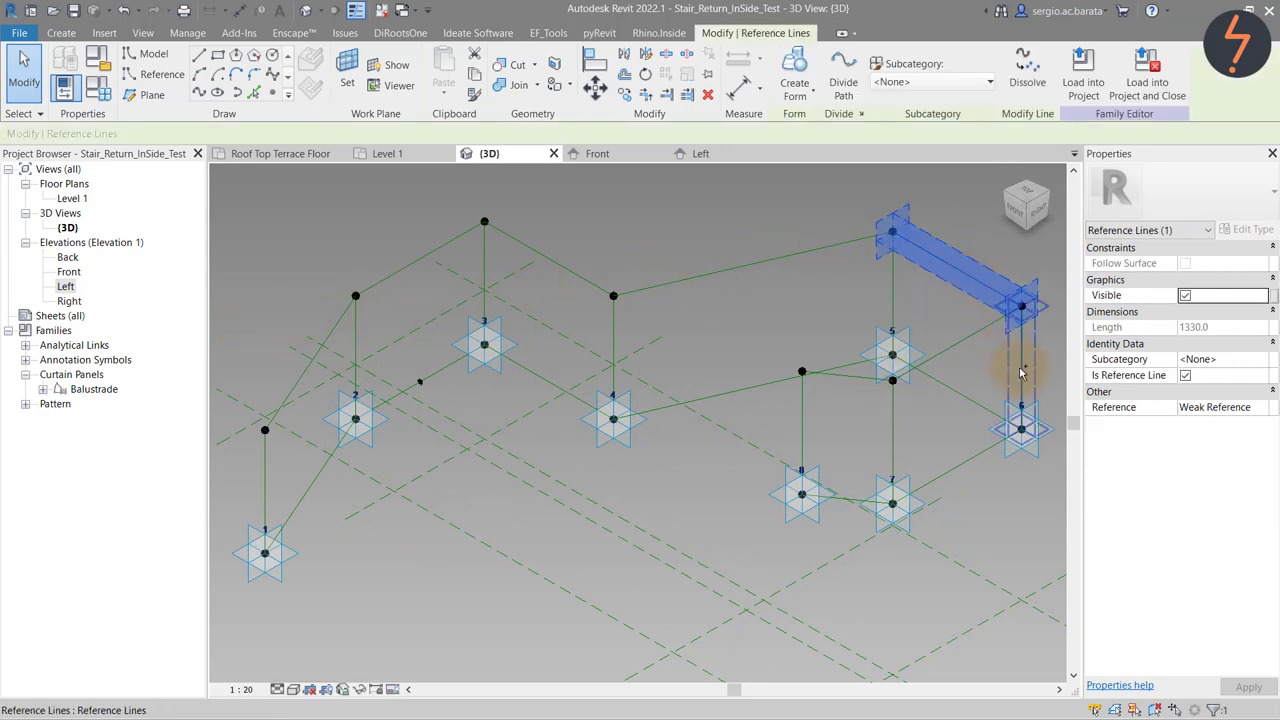
pyautogui.keyDown('ctrl'); pyautogui.click(979, 398); pyautogui.keyUp('ctrl')
pyautogui.keyDown('ctrl'); pyautogui.click(957, 394); pyautogui.keyUp('ctrl')
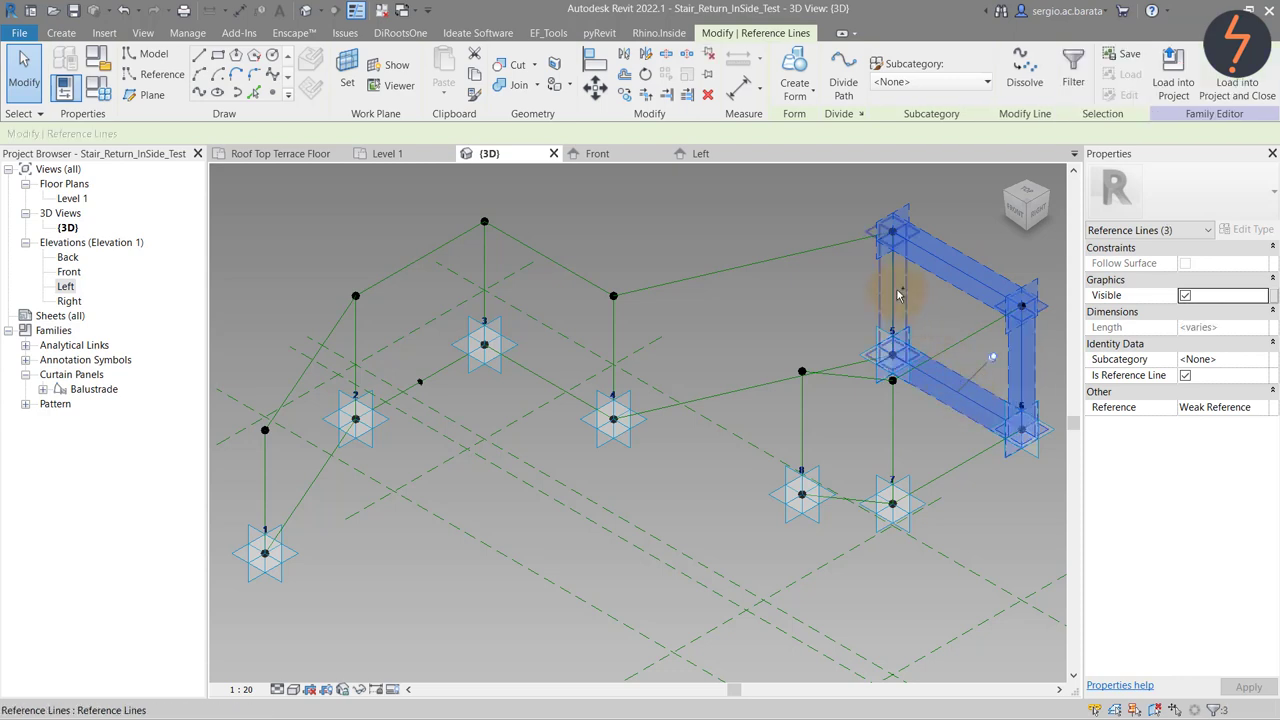
pyautogui.keyDown('ctrl'); pyautogui.click(893, 290); pyautogui.keyUp('ctrl')
pyautogui.click(795, 88)
pyautogui.click(818, 127)
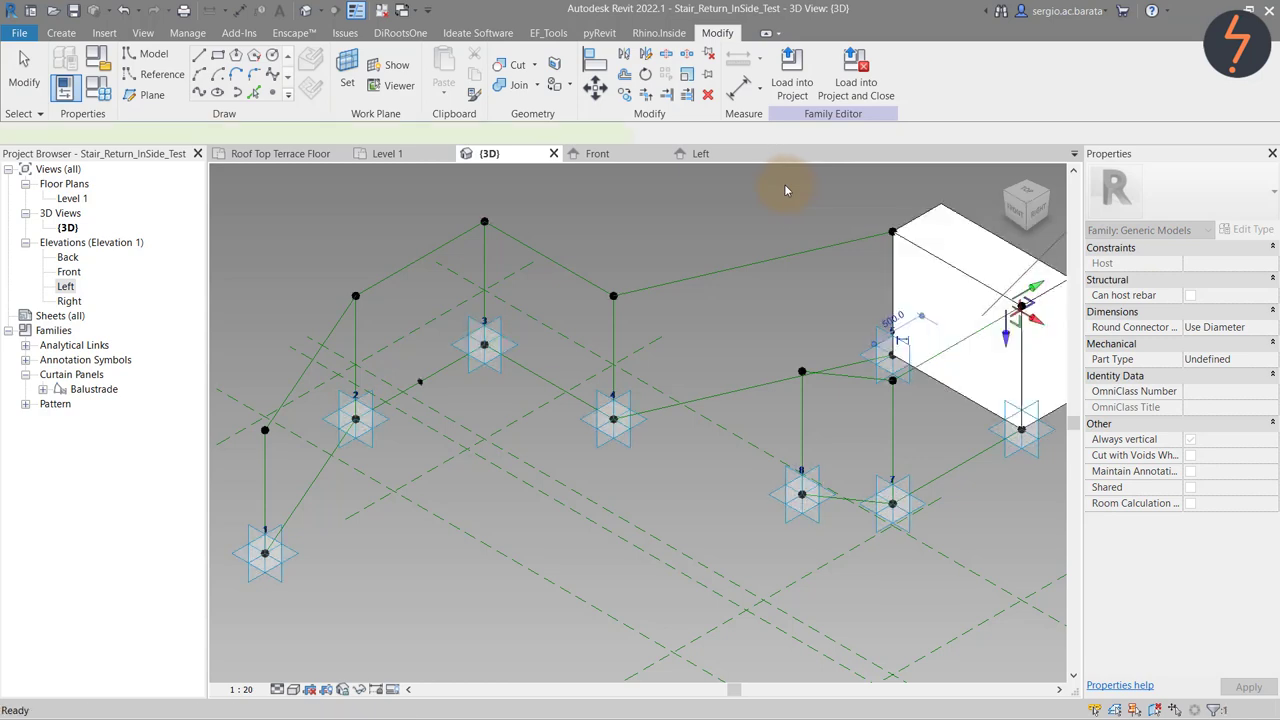
pyautogui.click(1233, 266)
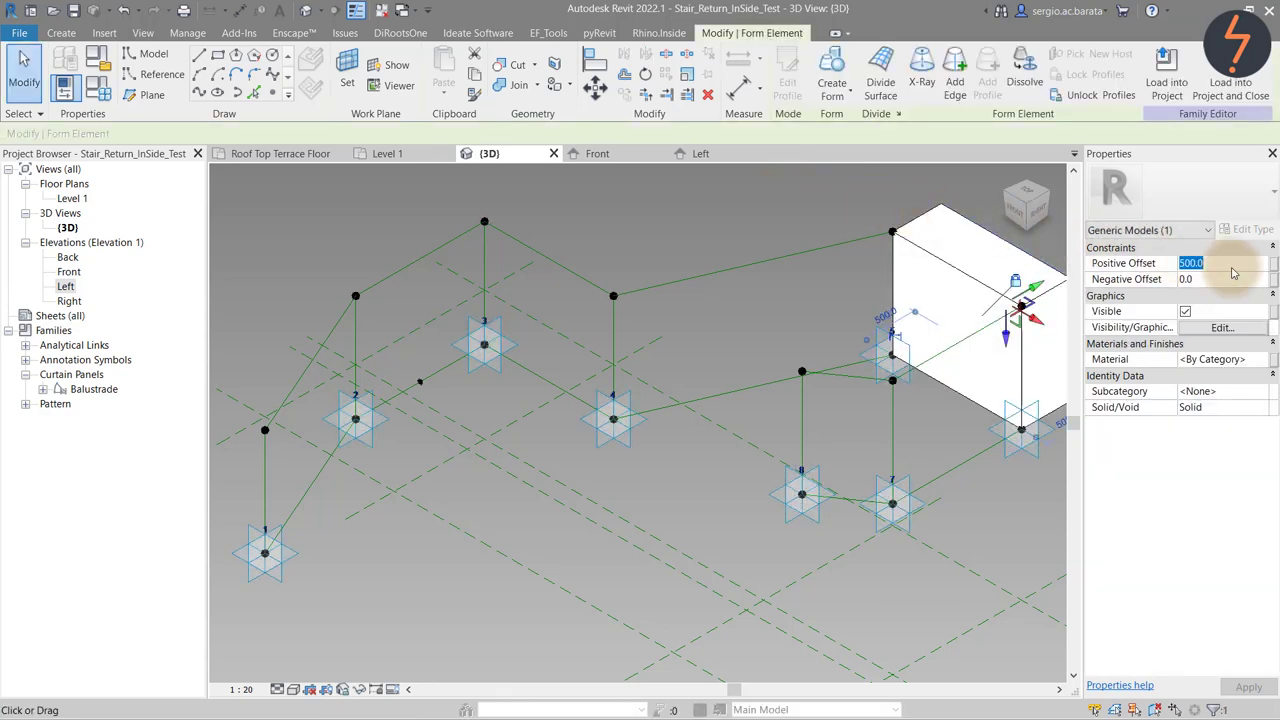
pyautogui.write('0')
pyautogui.press('Return')
pyautogui.click(812, 186)
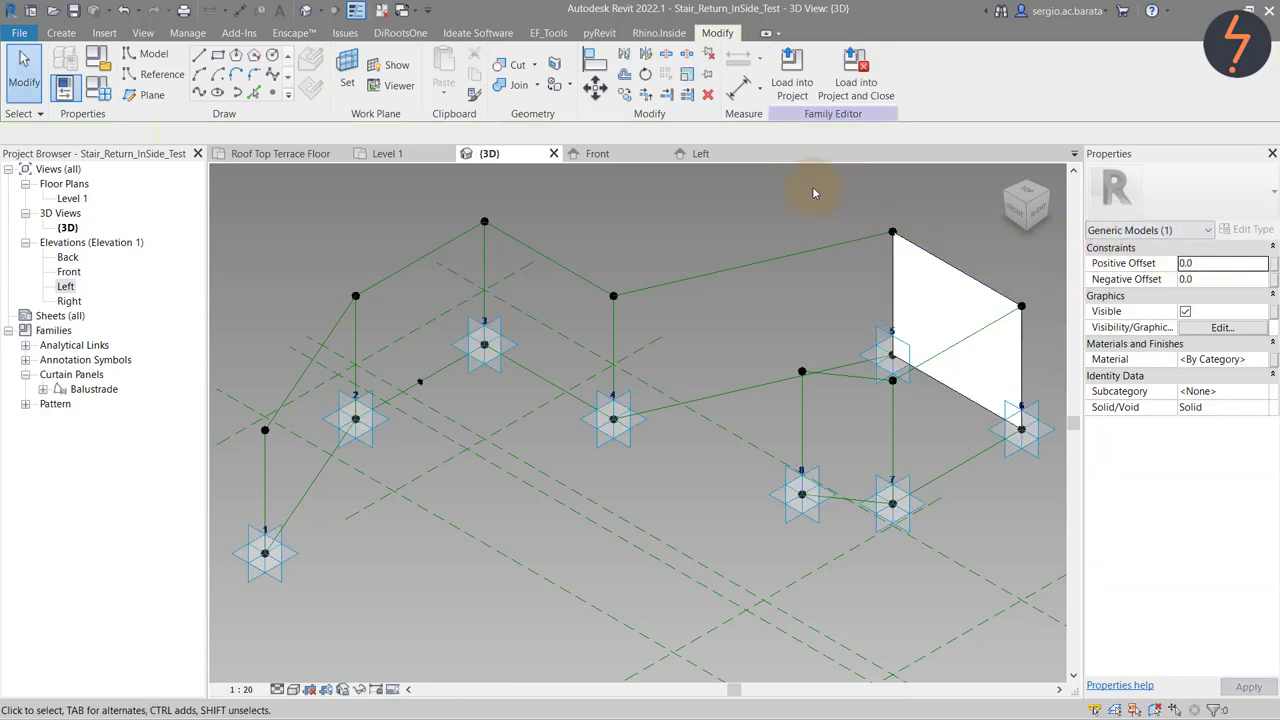
# Create a form from the four reference lines framing the bay between points 4 and 5, with a Positive Offset of 0.
pyautogui.click(850, 243)
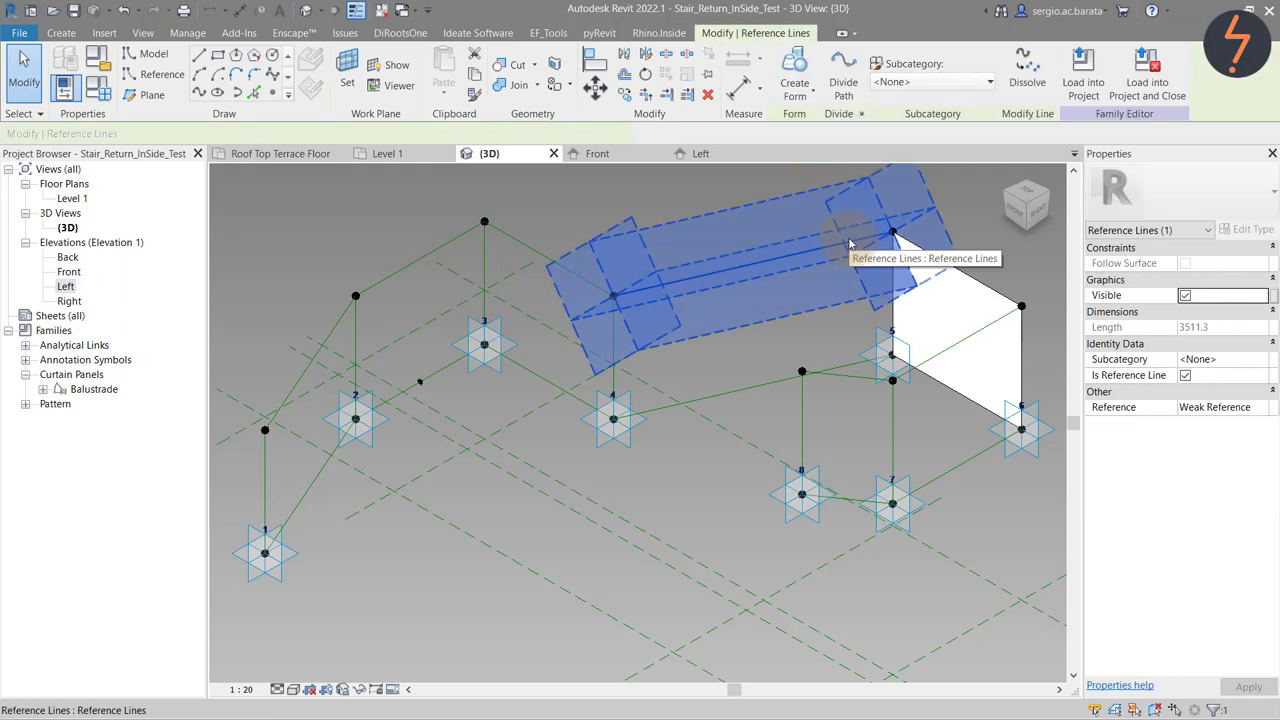
pyautogui.keyDown('ctrl'); pyautogui.click(883, 318); pyautogui.keyUp('ctrl')
pyautogui.keyDown('ctrl'); pyautogui.click(765, 387); pyautogui.keyUp('ctrl')
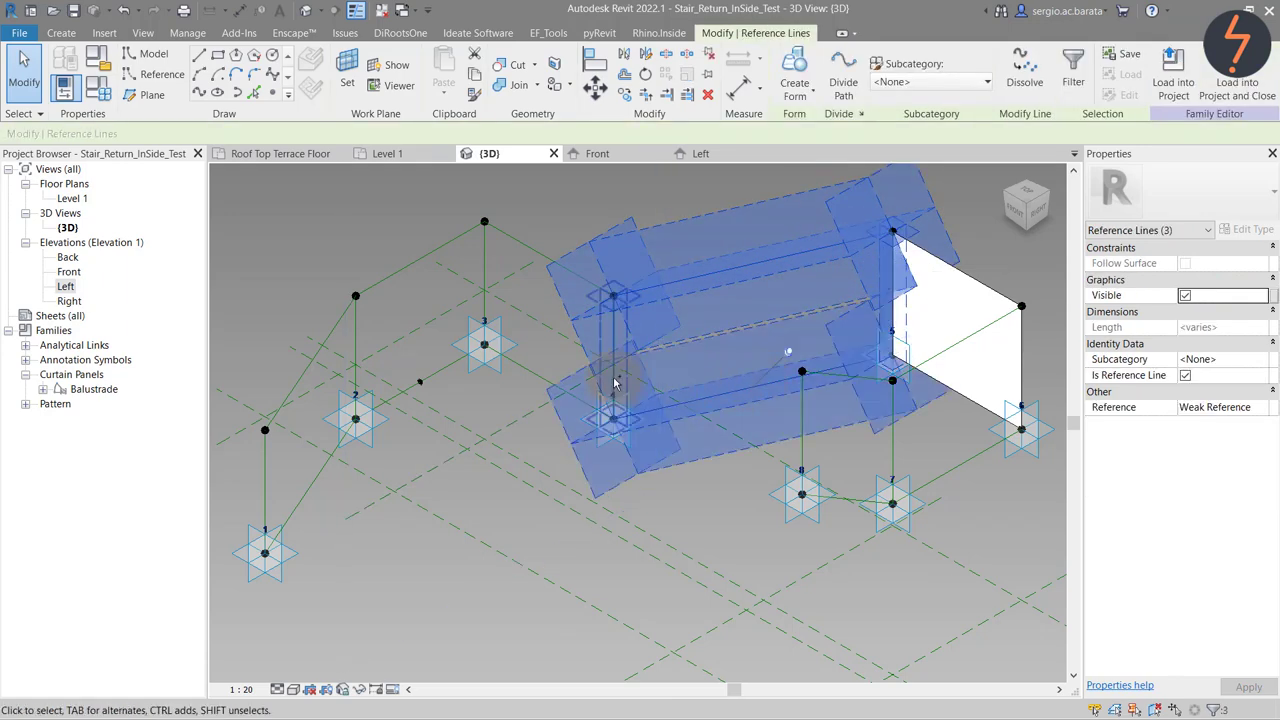
pyautogui.keyDown('ctrl'); pyautogui.click(614, 383); pyautogui.keyUp('ctrl')
pyautogui.click(795, 90)
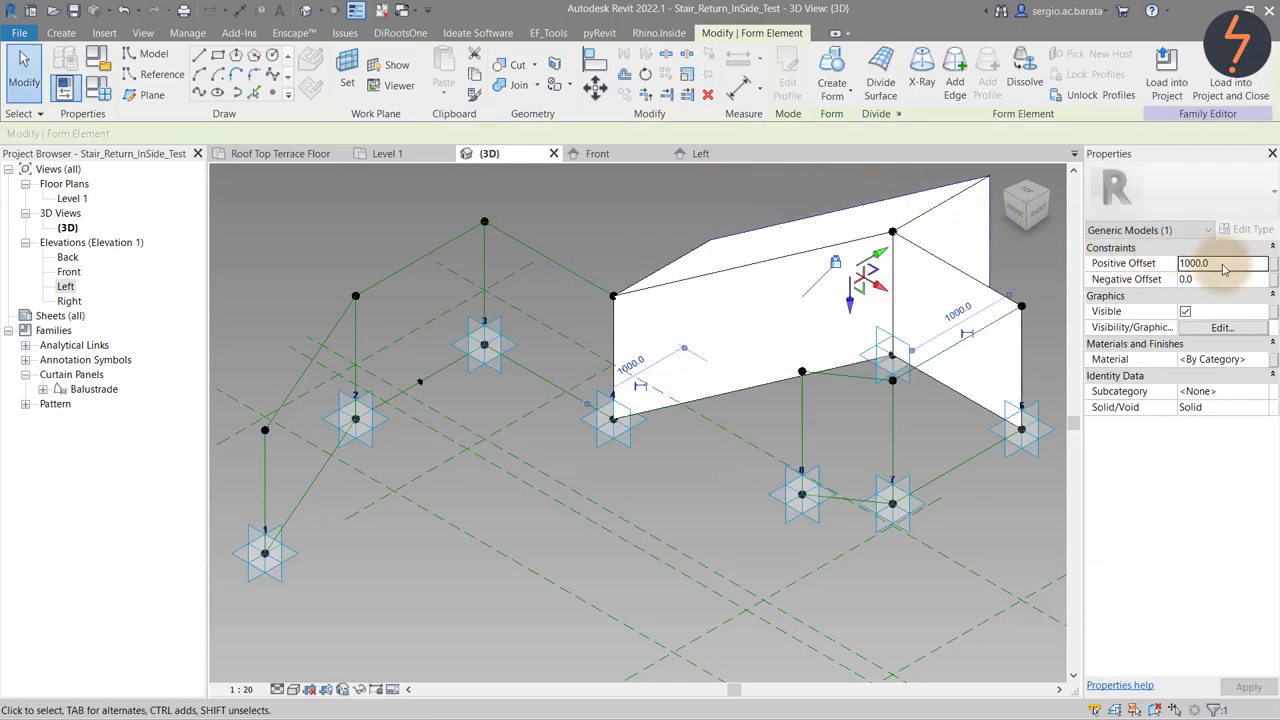
pyautogui.click(1224, 263)
pyautogui.write('0')
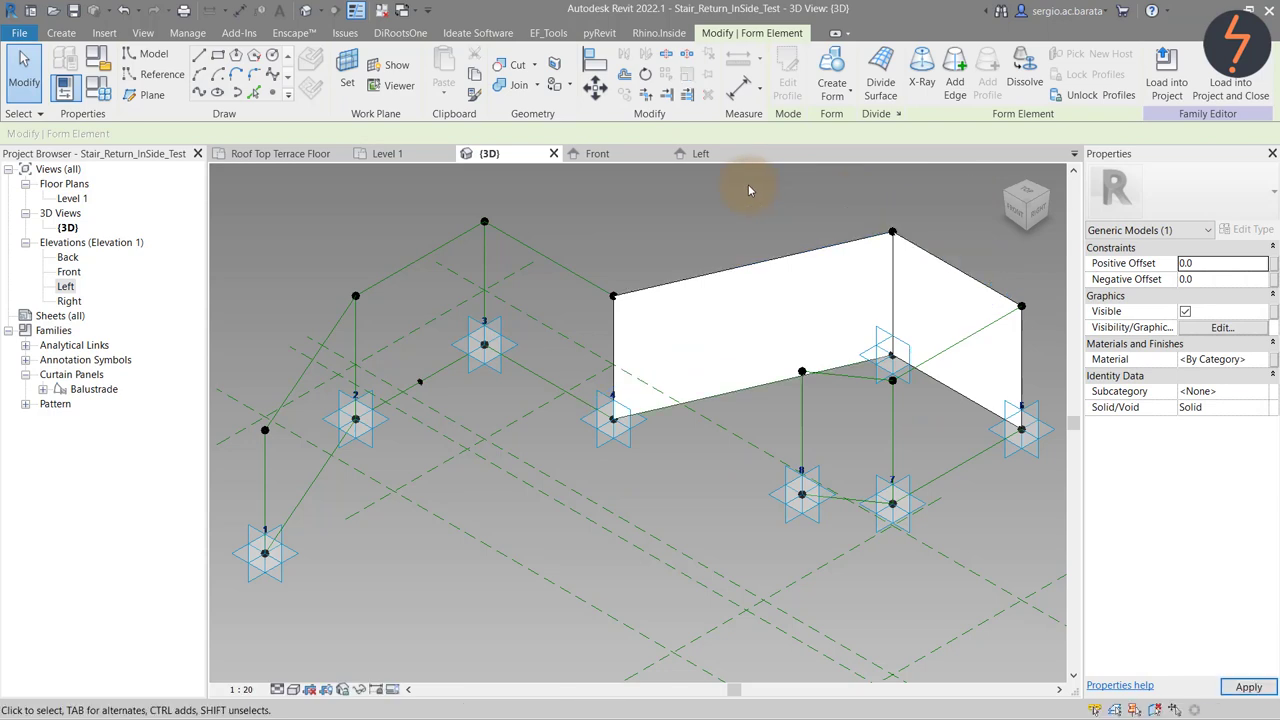
pyautogui.click(748, 184)
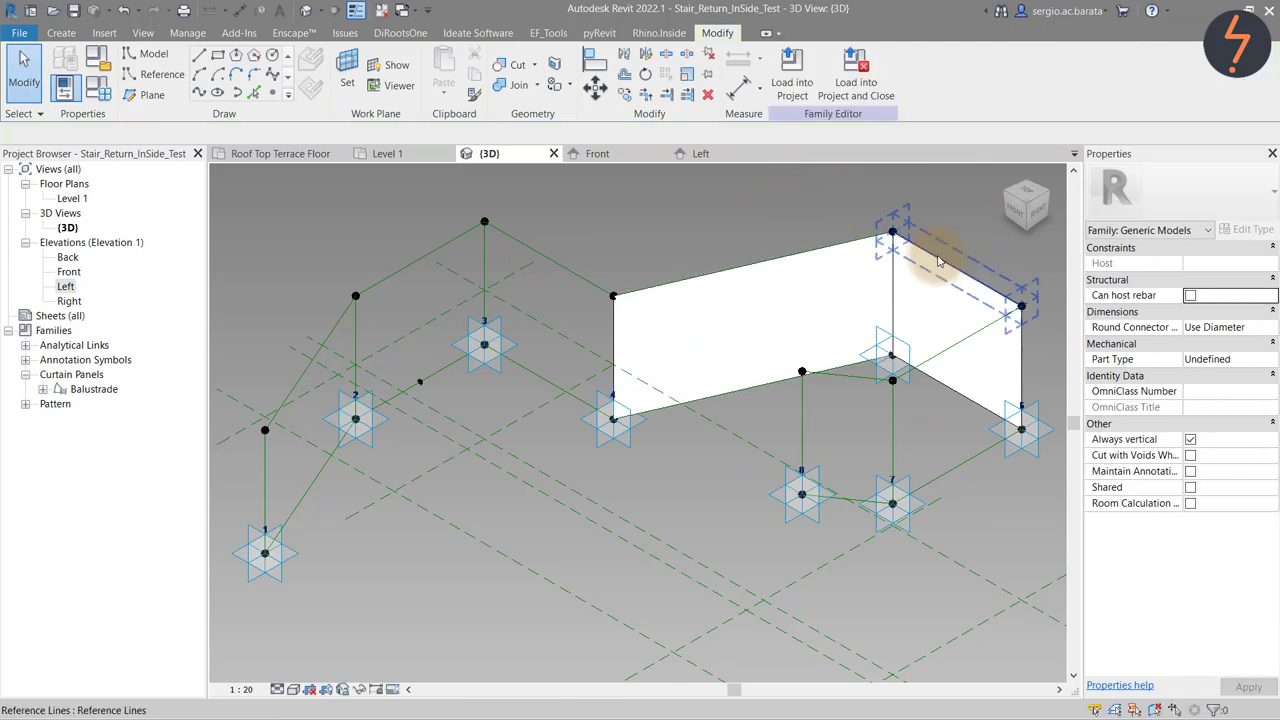
# Divide the surface between points 5 and 6, with the U grid turned off and the V grid number set to 3.
pyautogui.click(938, 259)
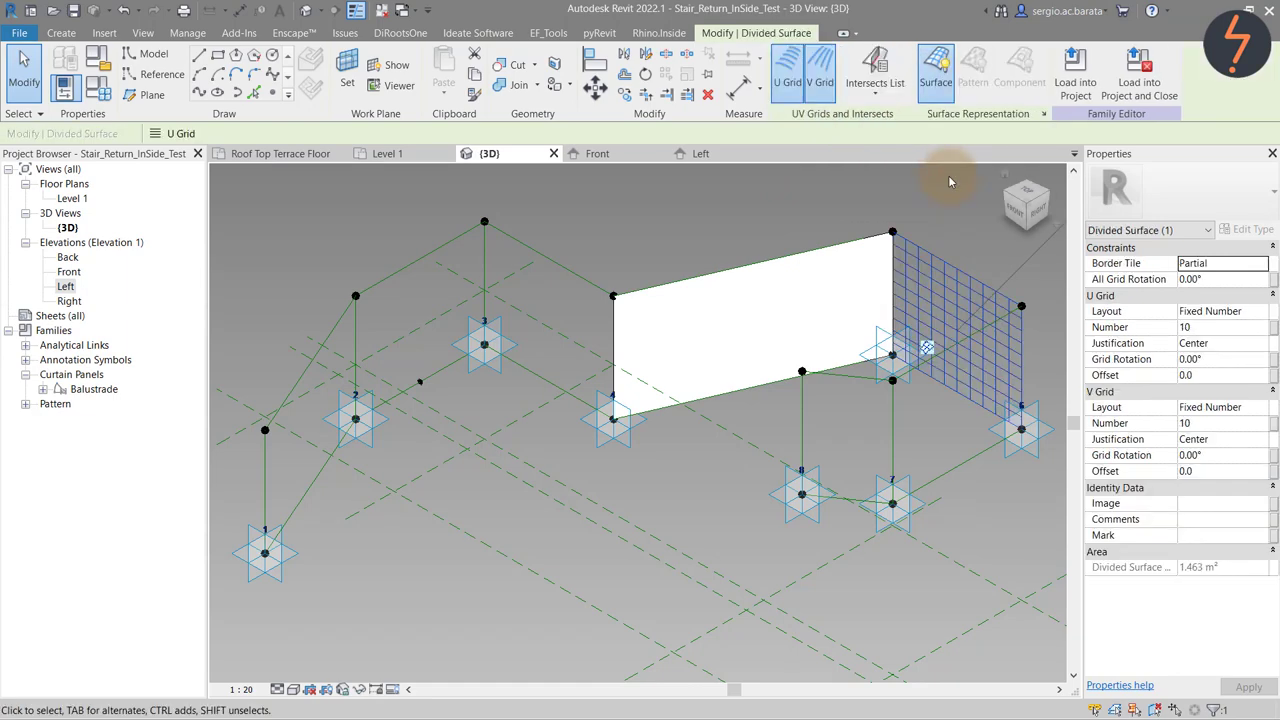
pyautogui.click(789, 94)
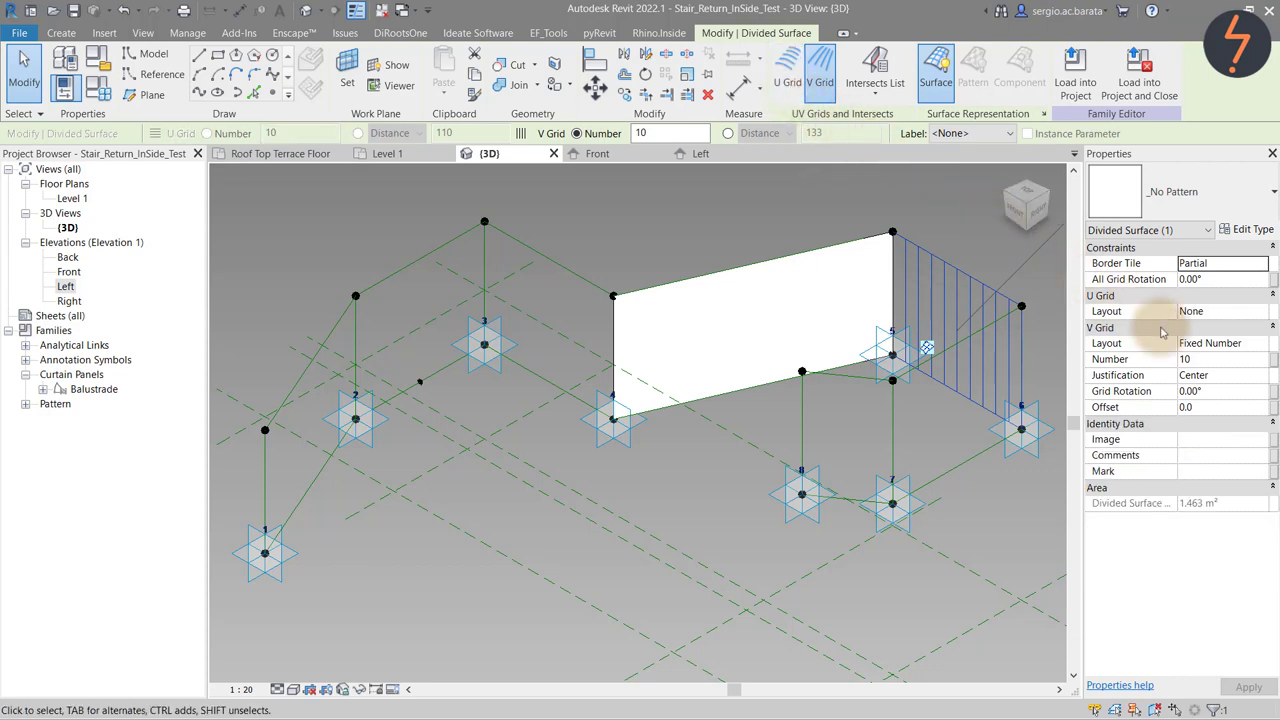
pyautogui.click(1208, 360)
pyautogui.doubleClick(1208, 360)
pyautogui.write('3')
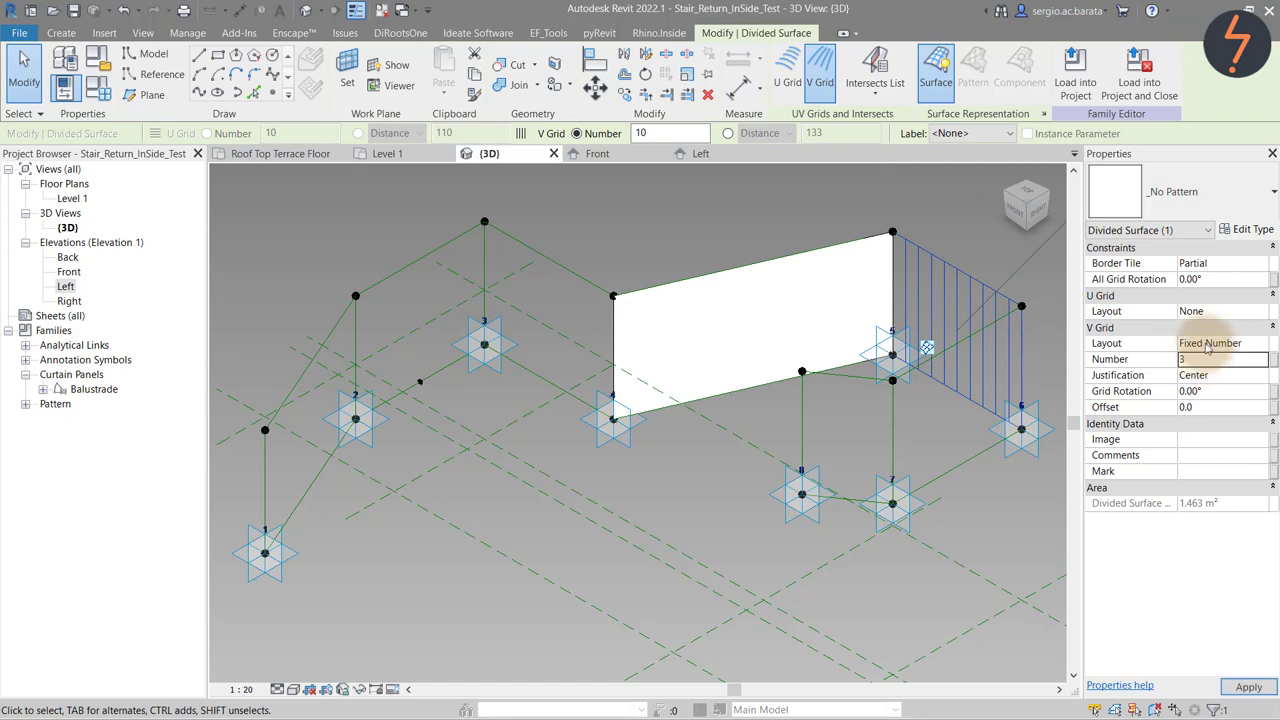
# Apply the Rectangle pattern's Balustrade component to the divided surface between points 5 and 6.
pyautogui.click(1184, 213)
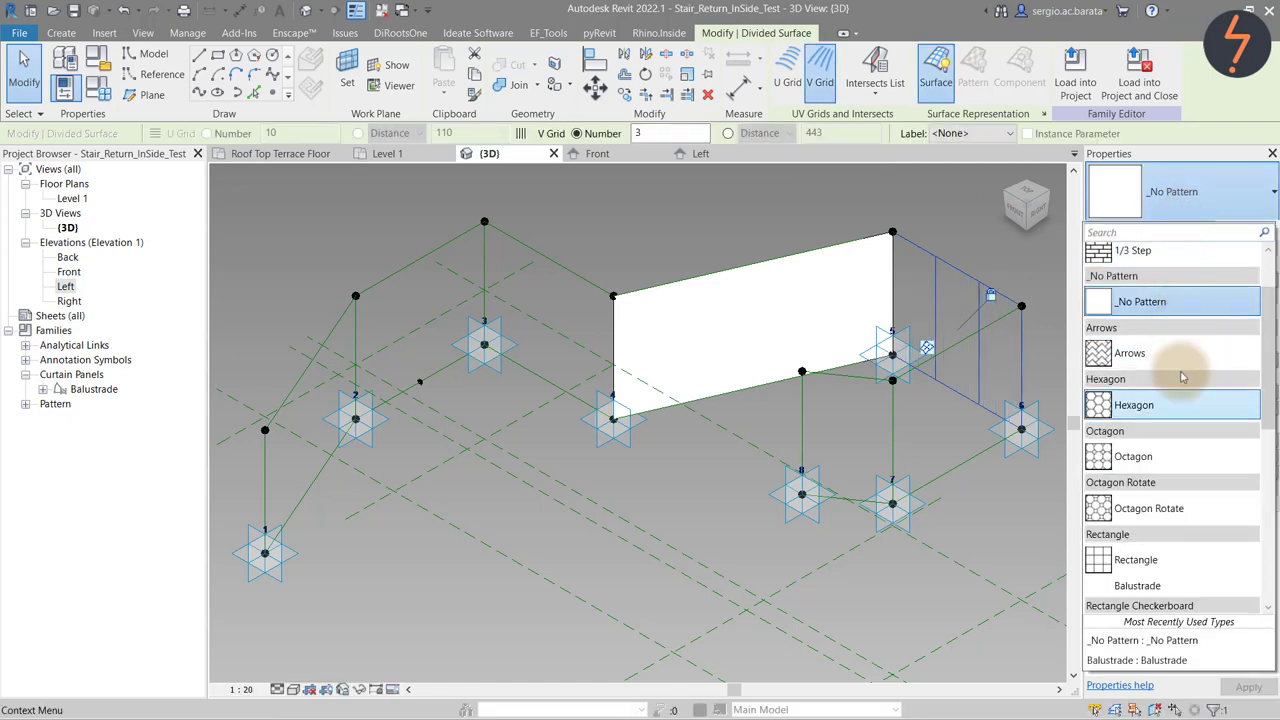
pyautogui.click(1180, 586)
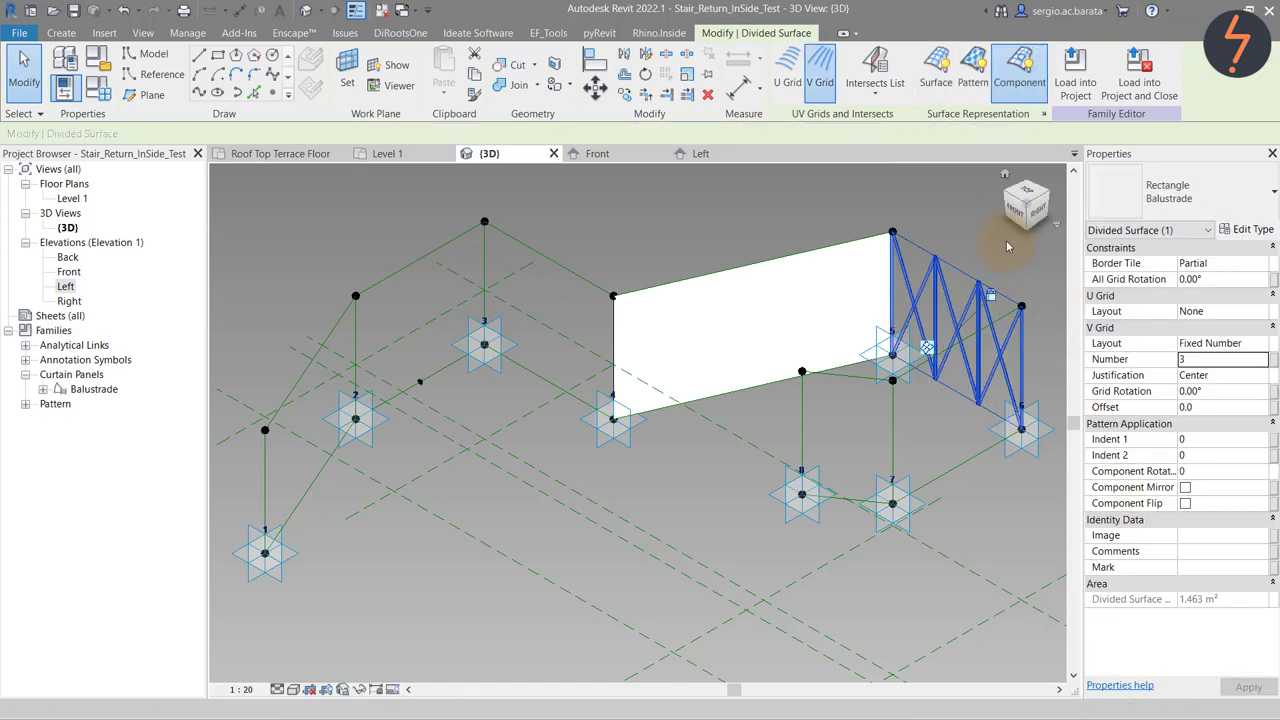
pyautogui.click(905, 218)
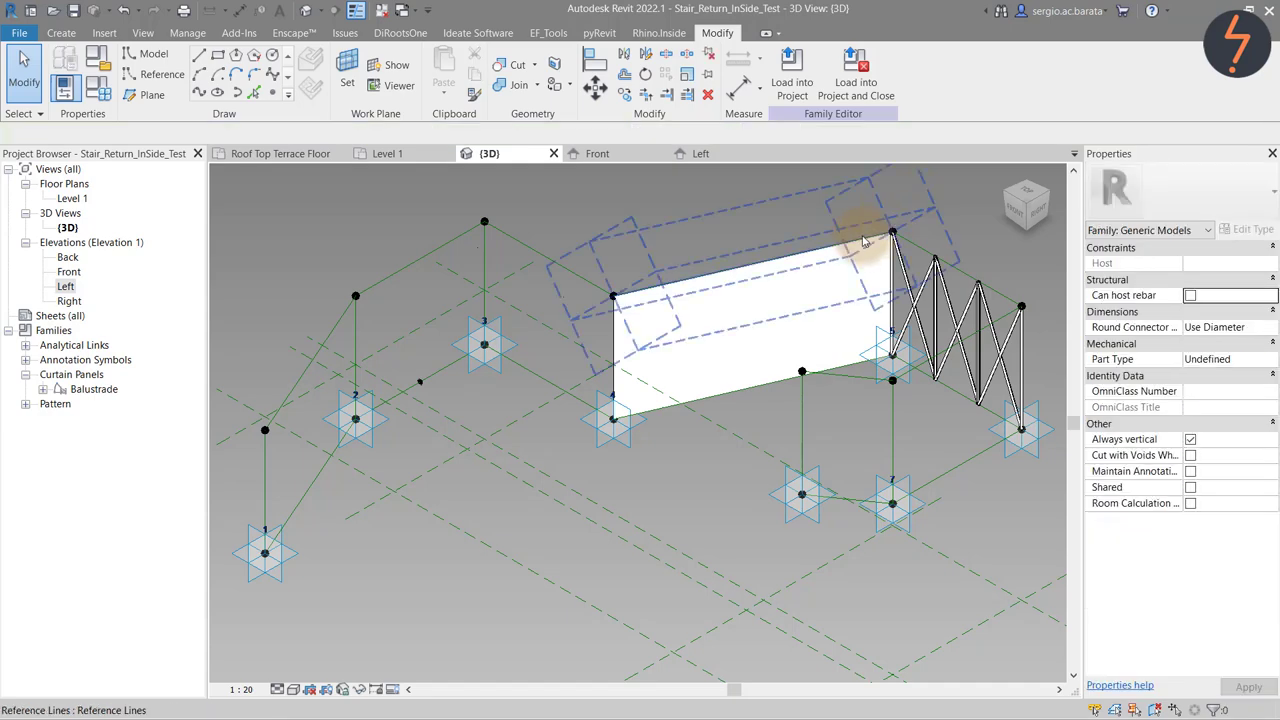
# Divide the sloping surface between points 4 and 5 and align its slanted V grid lines to the vertical edge at point 4.
pyautogui.click(865, 241)
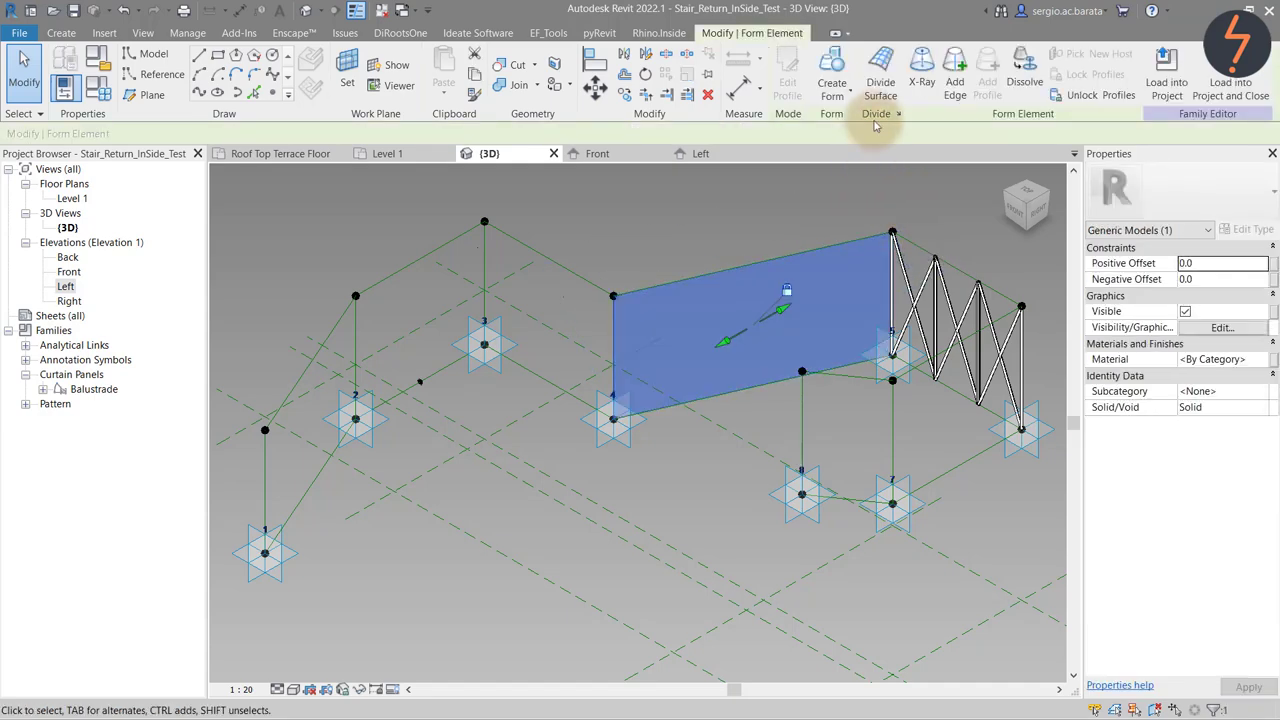
pyautogui.click(878, 86)
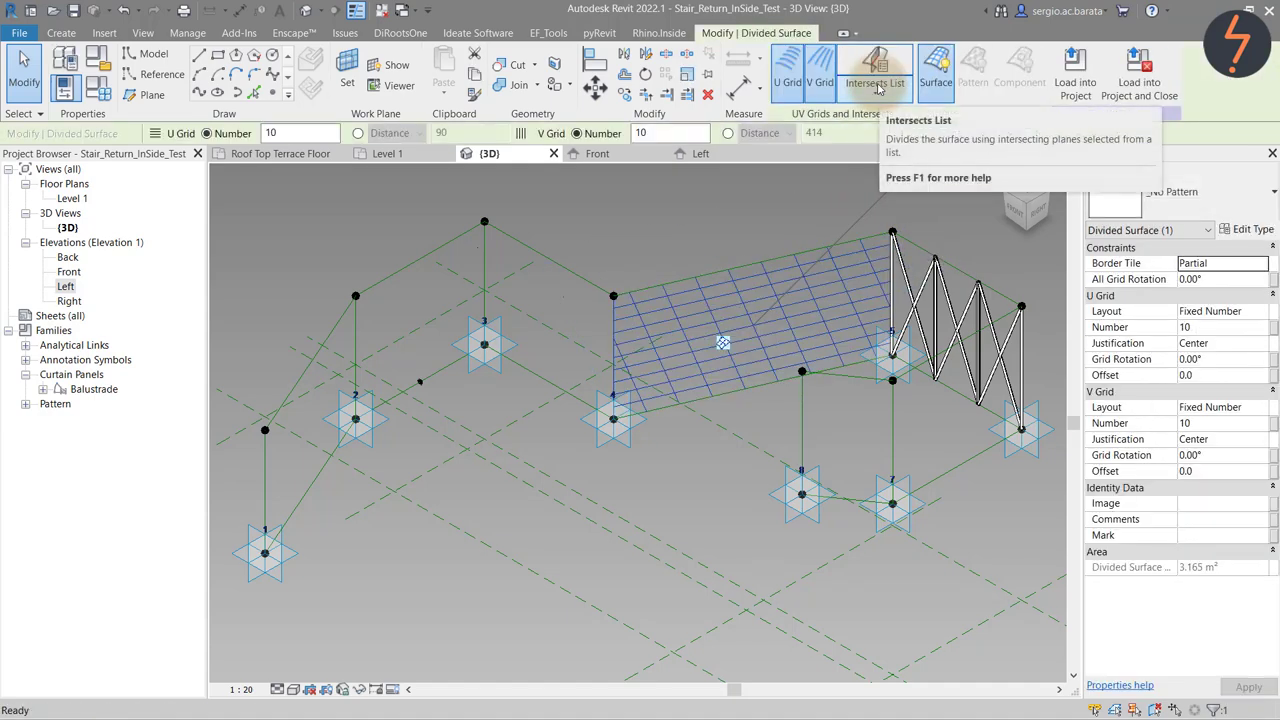
pyautogui.press('a')
pyautogui.press('l')
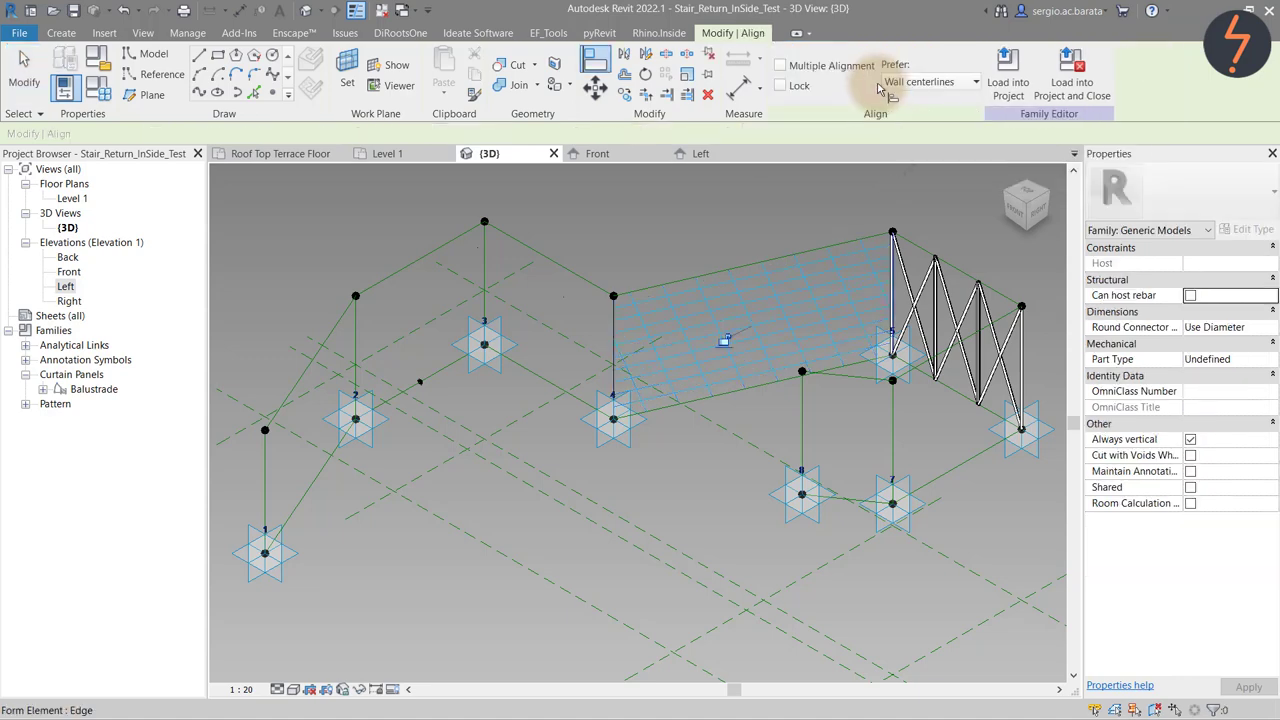
pyautogui.click(611, 318)
pyautogui.click(645, 328)
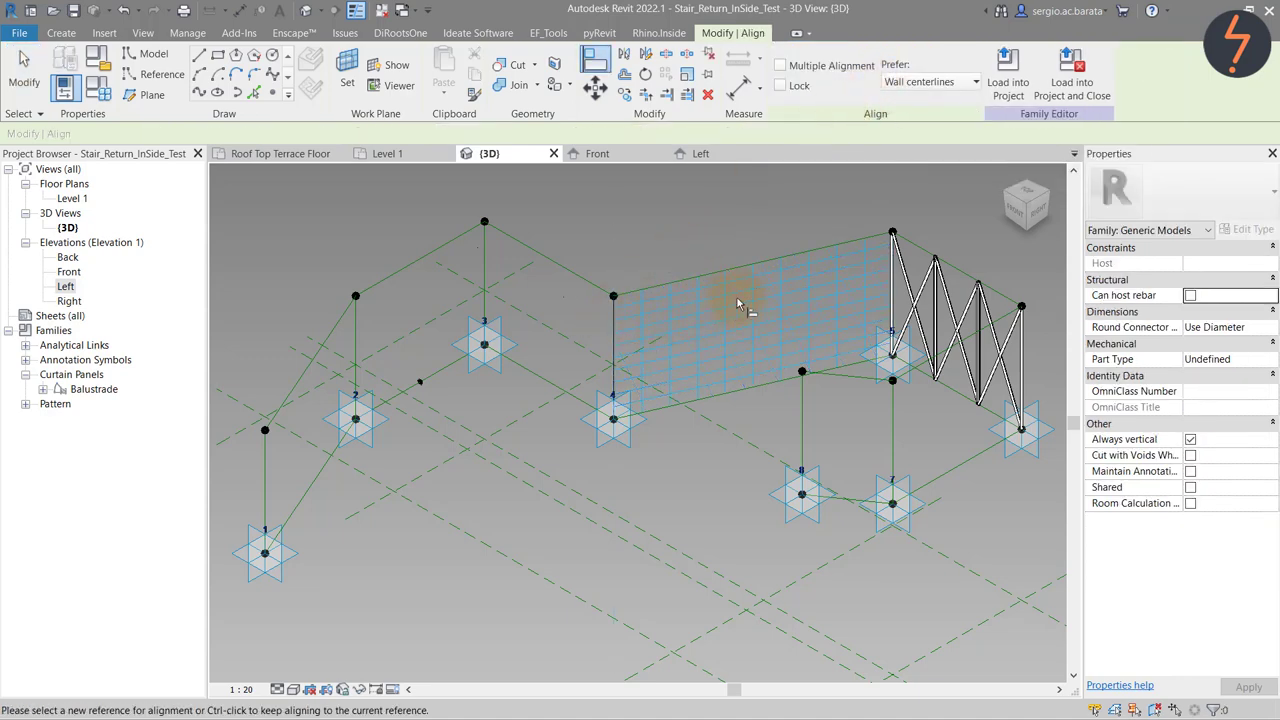
pyautogui.press('Escape')
pyautogui.press('Escape')
# Turn off the U grid of the divided surface between points 4 and 5 and set its V grid number to 5.
pyautogui.click(830, 273)
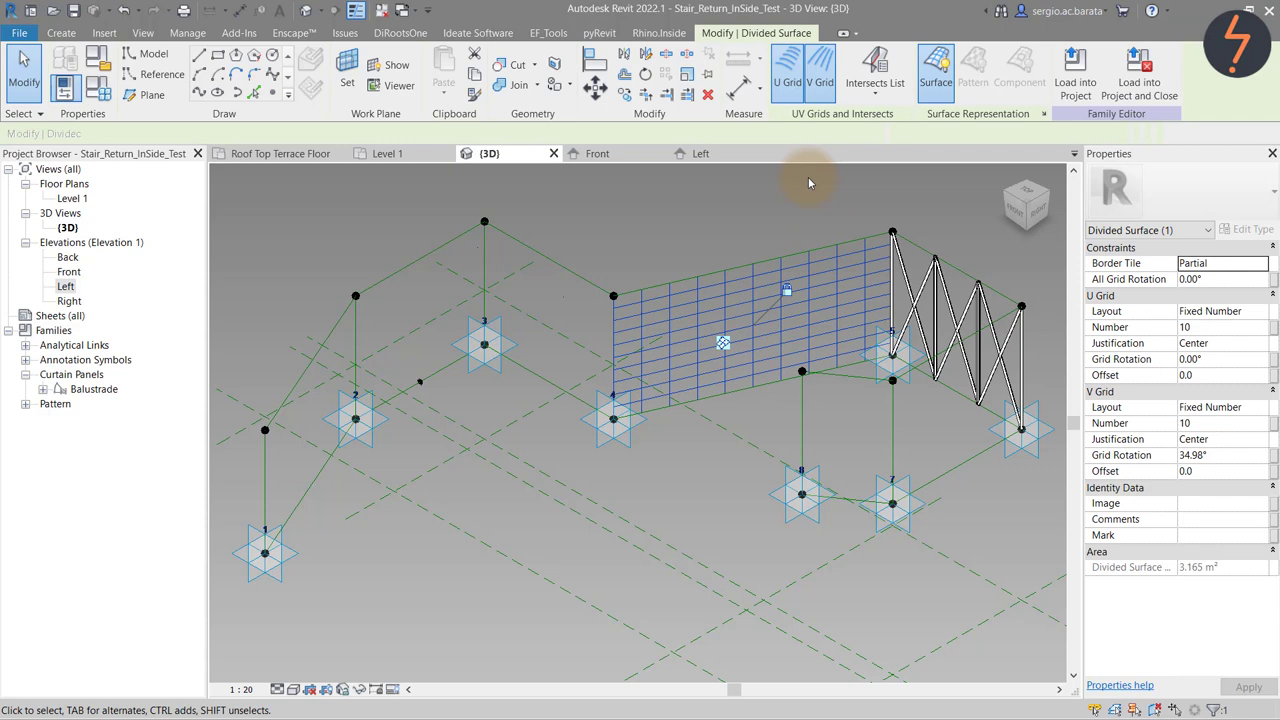
pyautogui.click(787, 86)
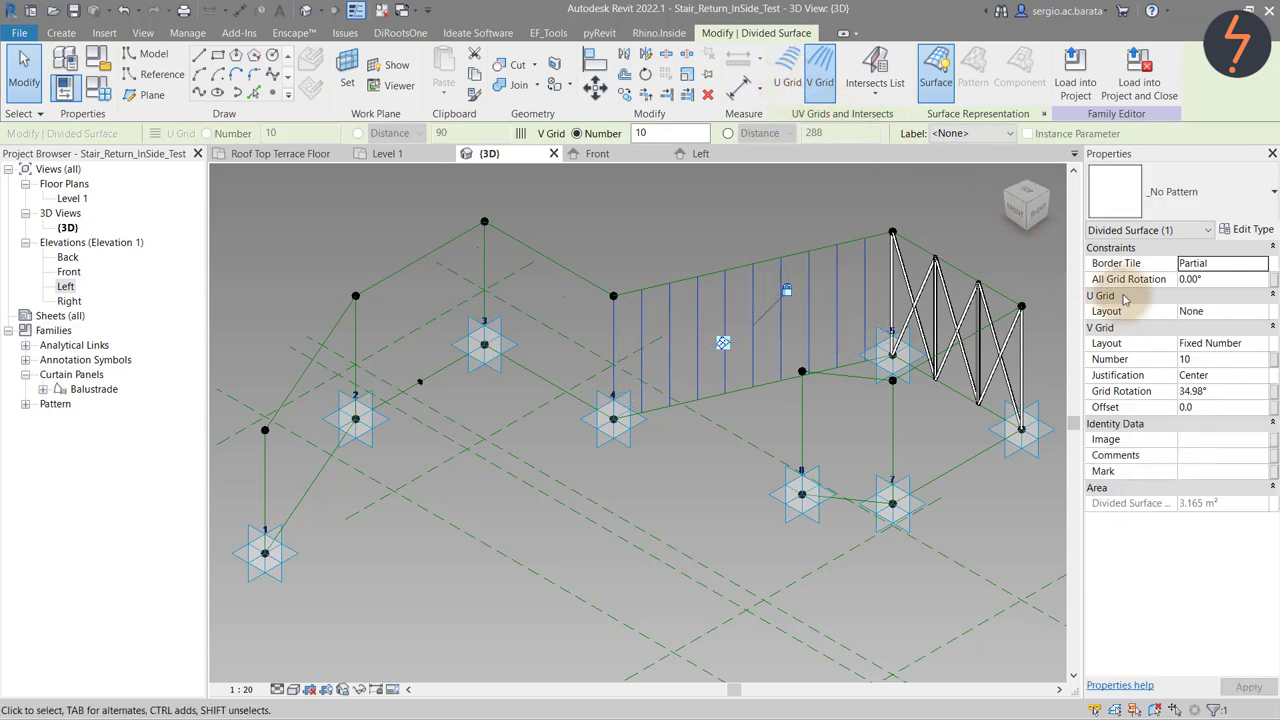
pyautogui.click(1229, 362)
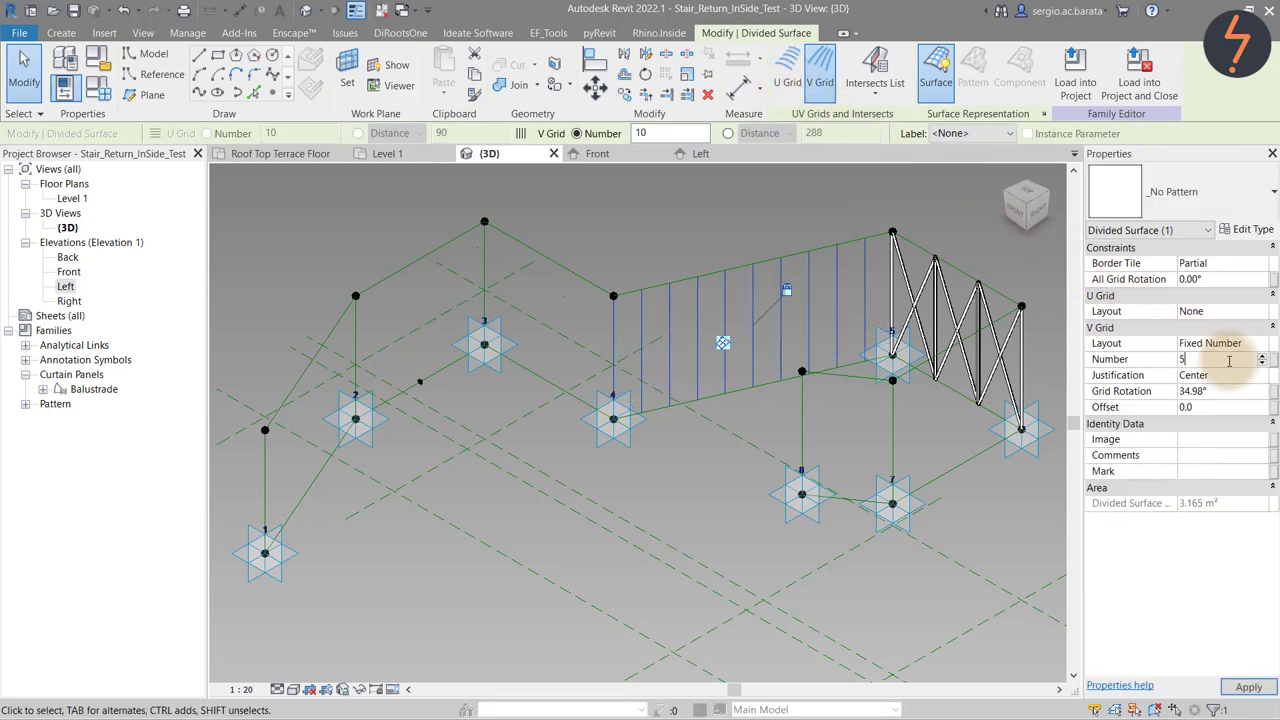
pyautogui.write('5')
# Apply the Balustrade component to the divided surface between points 4 and 5.
pyautogui.click(1207, 200)
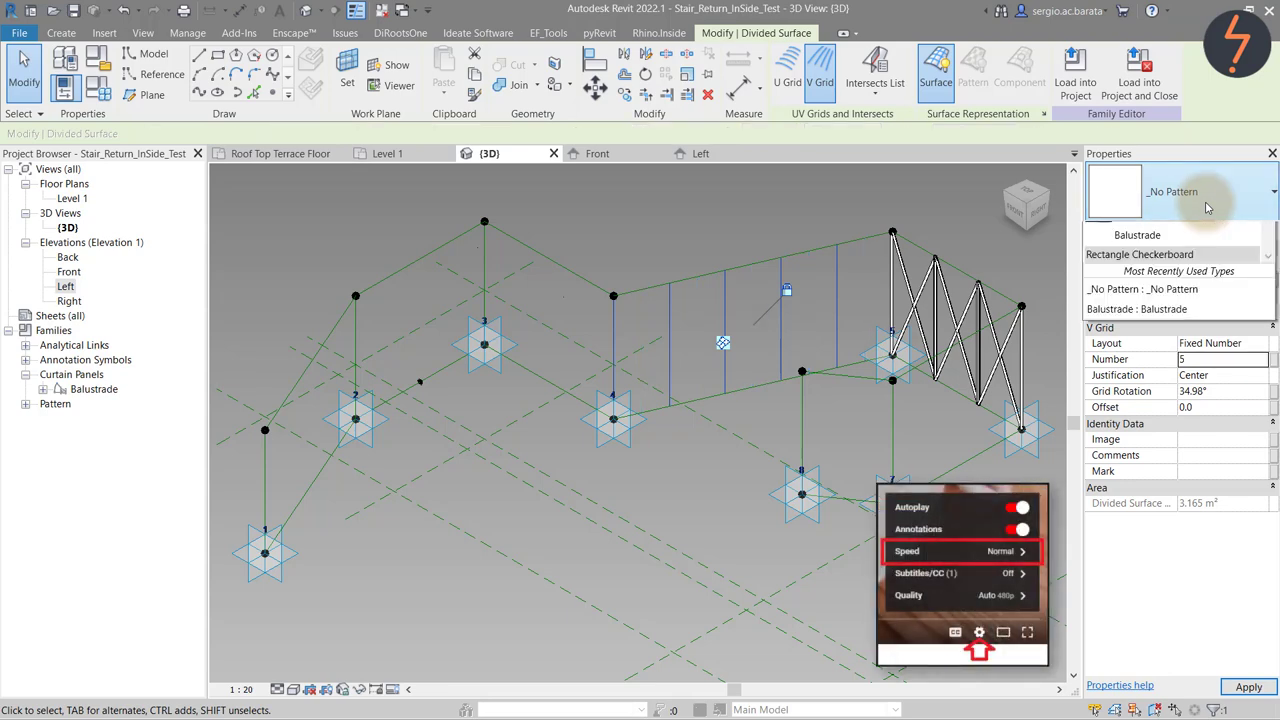
pyautogui.click(1076, 446)
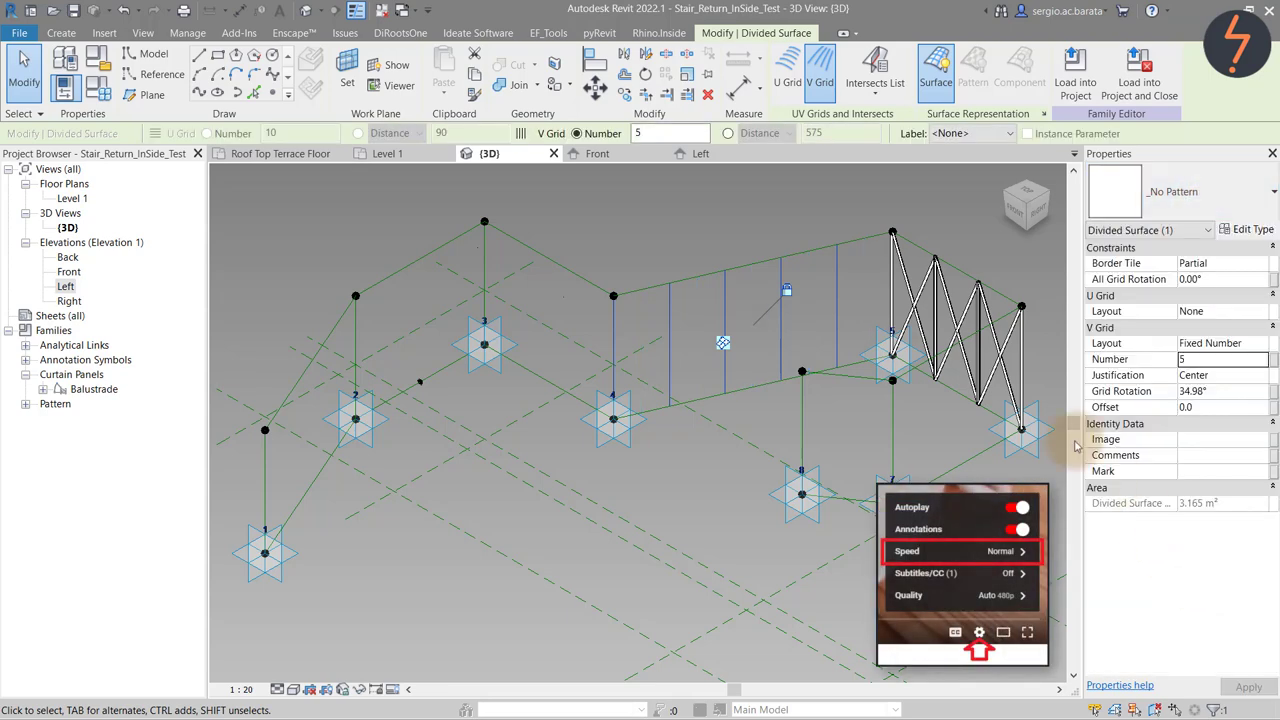
pyautogui.click(858, 200)
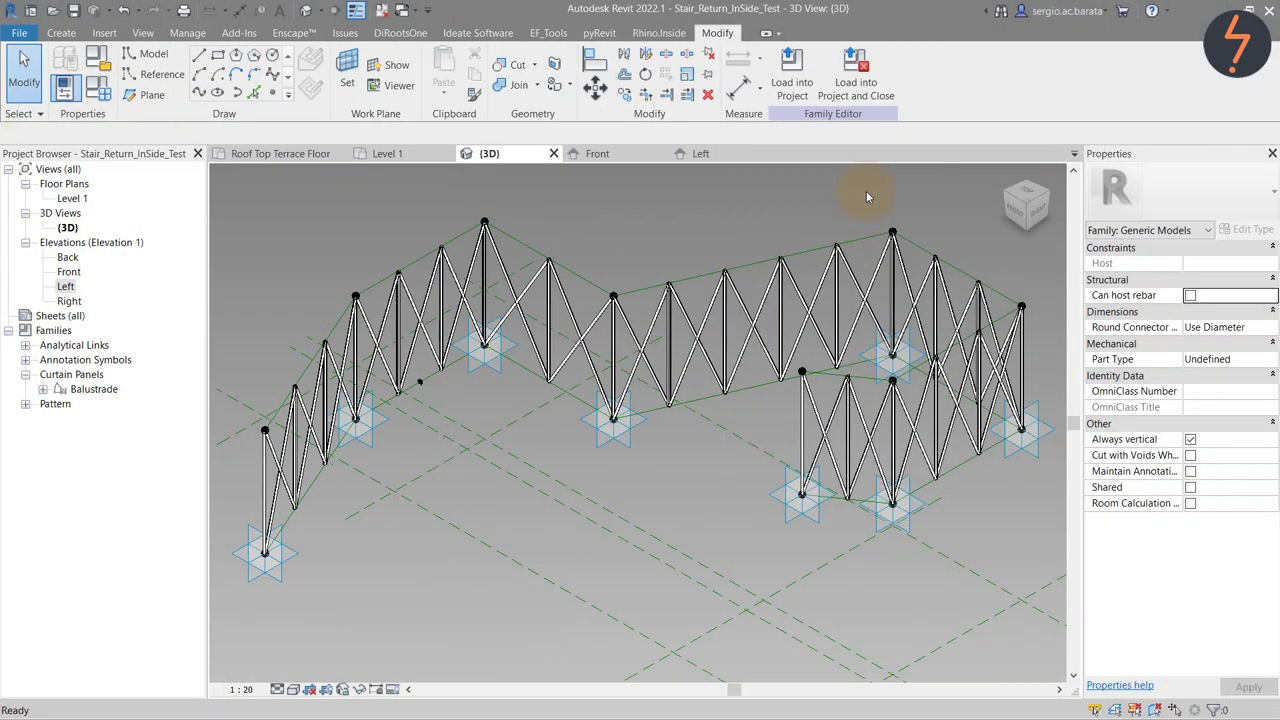
# Create a solid form for the lower rail by sweeping the circular profile along the seven reference lines joining the base points.
pyautogui.click(288, 520)
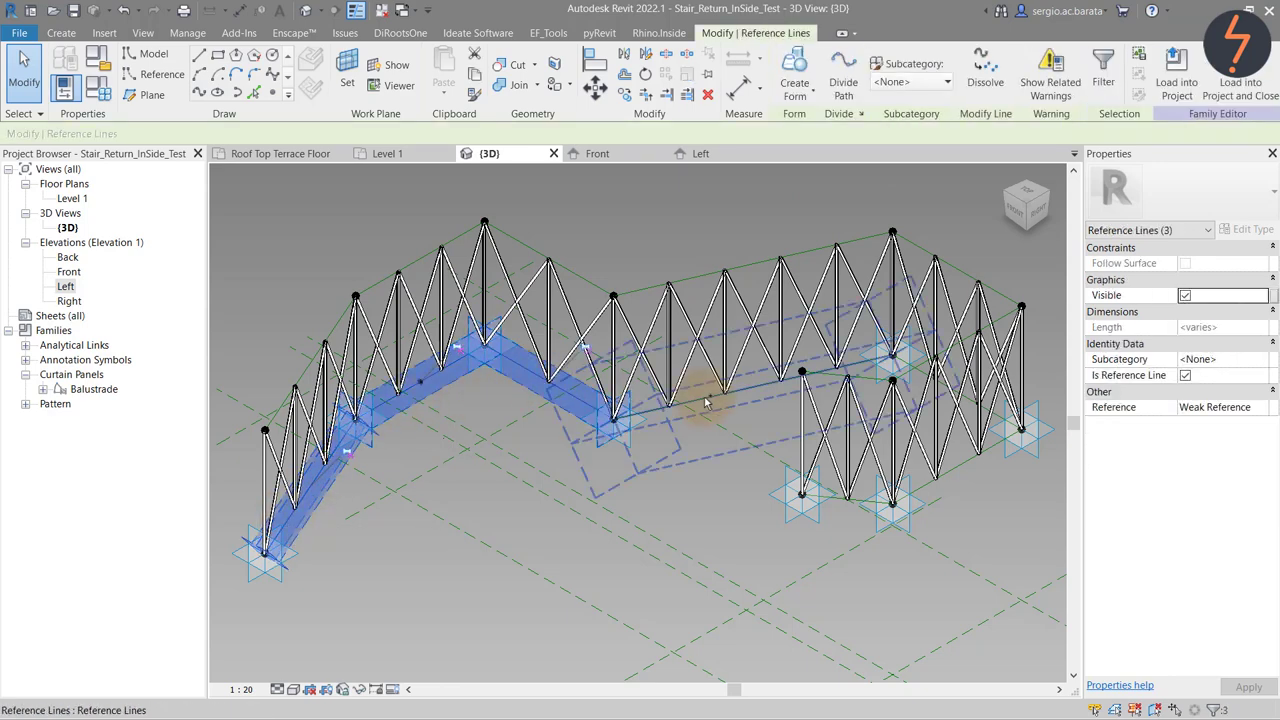
pyautogui.keyDown('ctrl'); pyautogui.click(1000, 420); pyautogui.keyUp('ctrl')
pyautogui.keyDown('ctrl'); pyautogui.click(1000, 420); pyautogui.keyUp('ctrl')
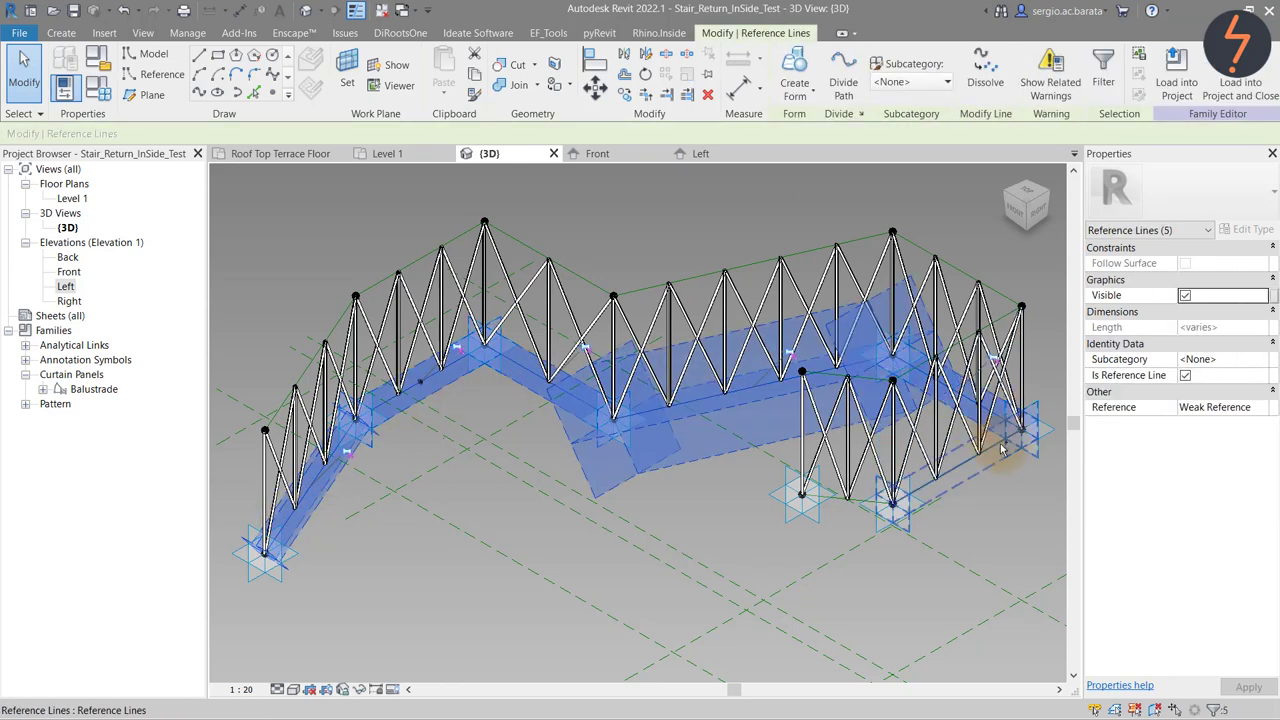
pyautogui.keyDown('ctrl'); pyautogui.click(834, 506); pyautogui.keyUp('ctrl')
pyautogui.keyDown('ctrl'); pyautogui.click(834, 506); pyautogui.keyUp('ctrl')
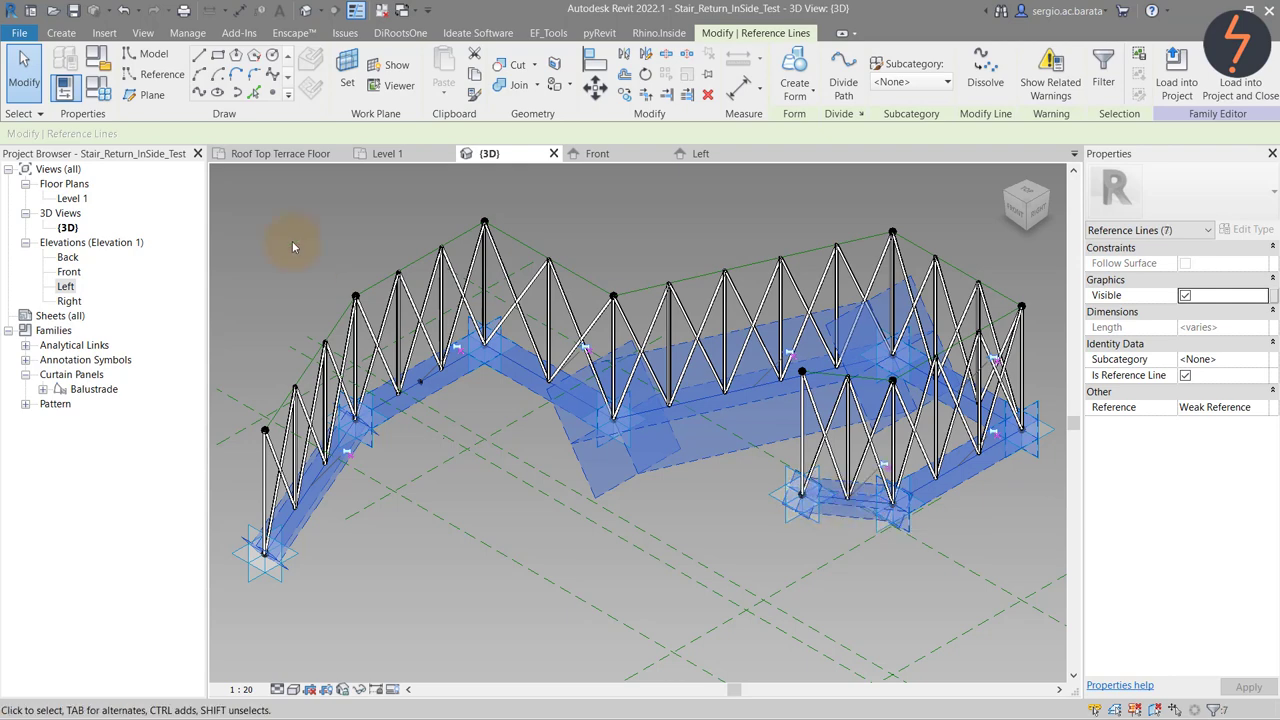
pyautogui.rightClick(294, 243)
pyautogui.click(352, 472)
pyautogui.moveTo(390, 385); pyautogui.dragTo(472, 422)
pyautogui.keyDown('ctrl'); pyautogui.click(666, 519); pyautogui.keyUp('ctrl')
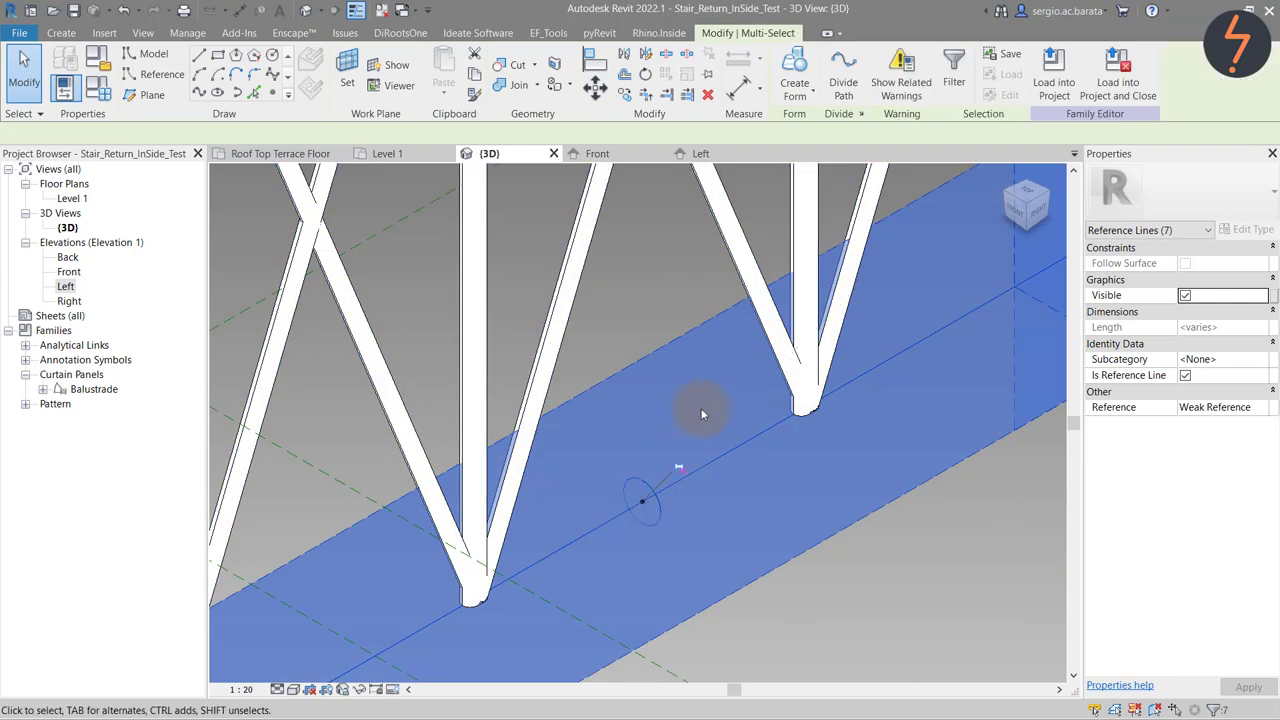
pyautogui.click(810, 98)
pyautogui.click(810, 120)
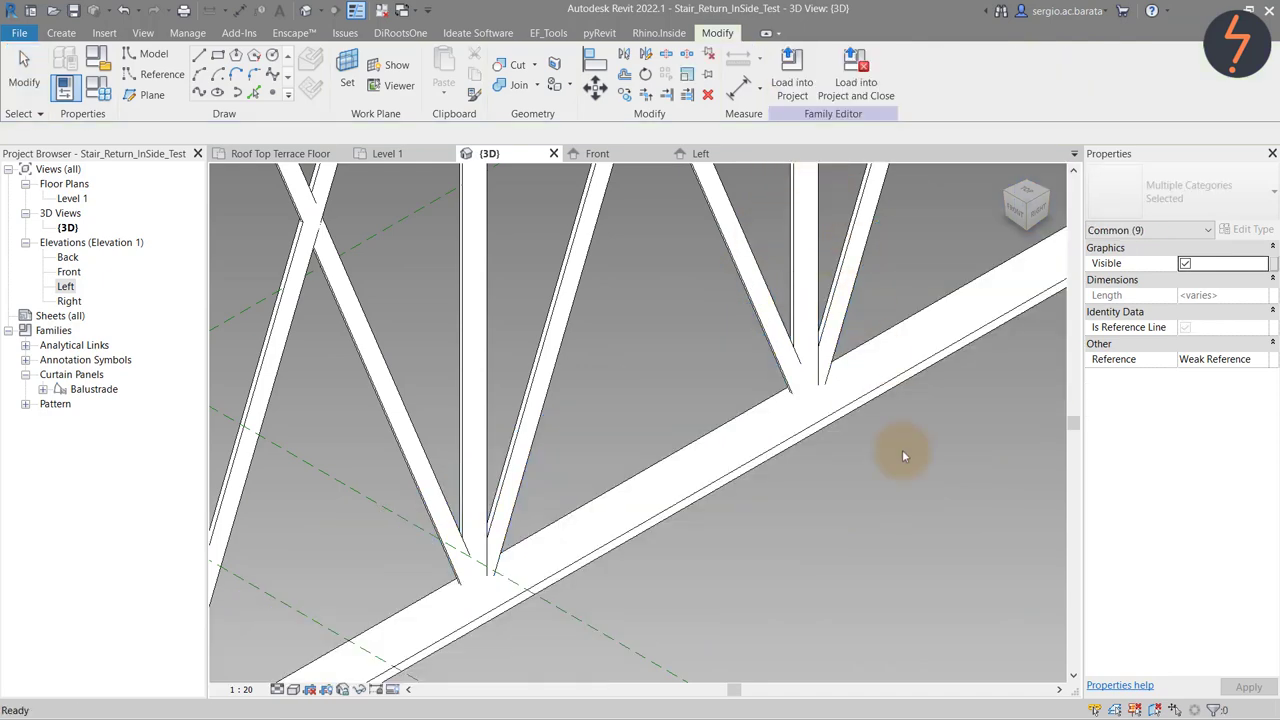
# Load the balustrade family with its finished lower and upper rails into the AdaptiveStairs_R22 project.
pyautogui.rightClick(929, 543)
pyautogui.click(968, 488)
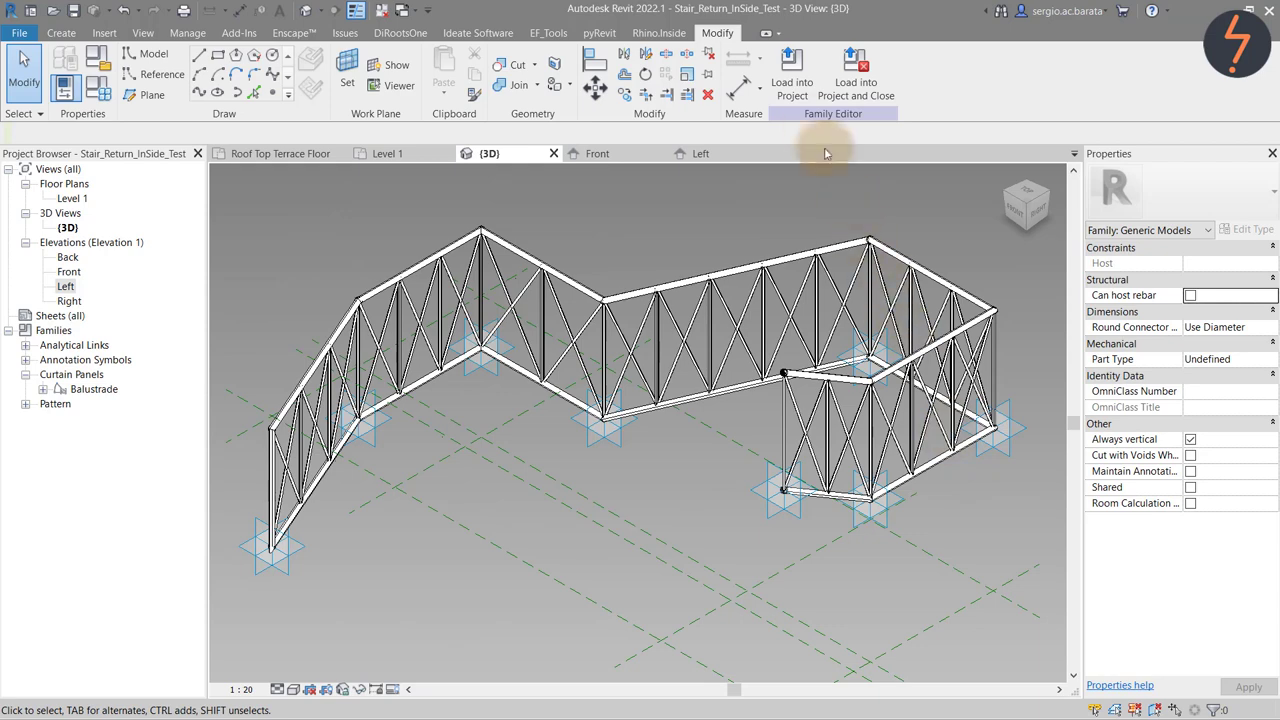
pyautogui.click(792, 88)
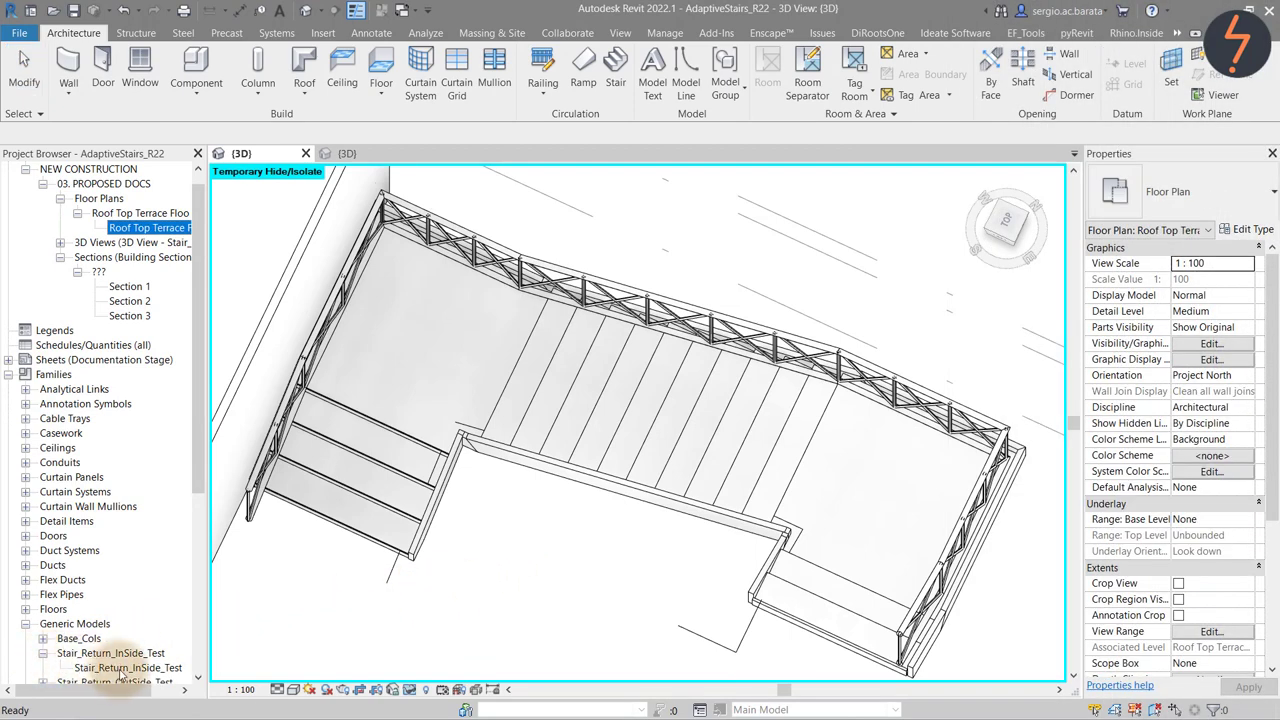
# Create an instance of Stair_Return_InSide_Test and place its first five adaptive points on the inside stair's model line endpoints, from lower flight to upper landing.
pyautogui.rightClick(120, 670)
pyautogui.click(177, 570)
pyautogui.click(397, 602)
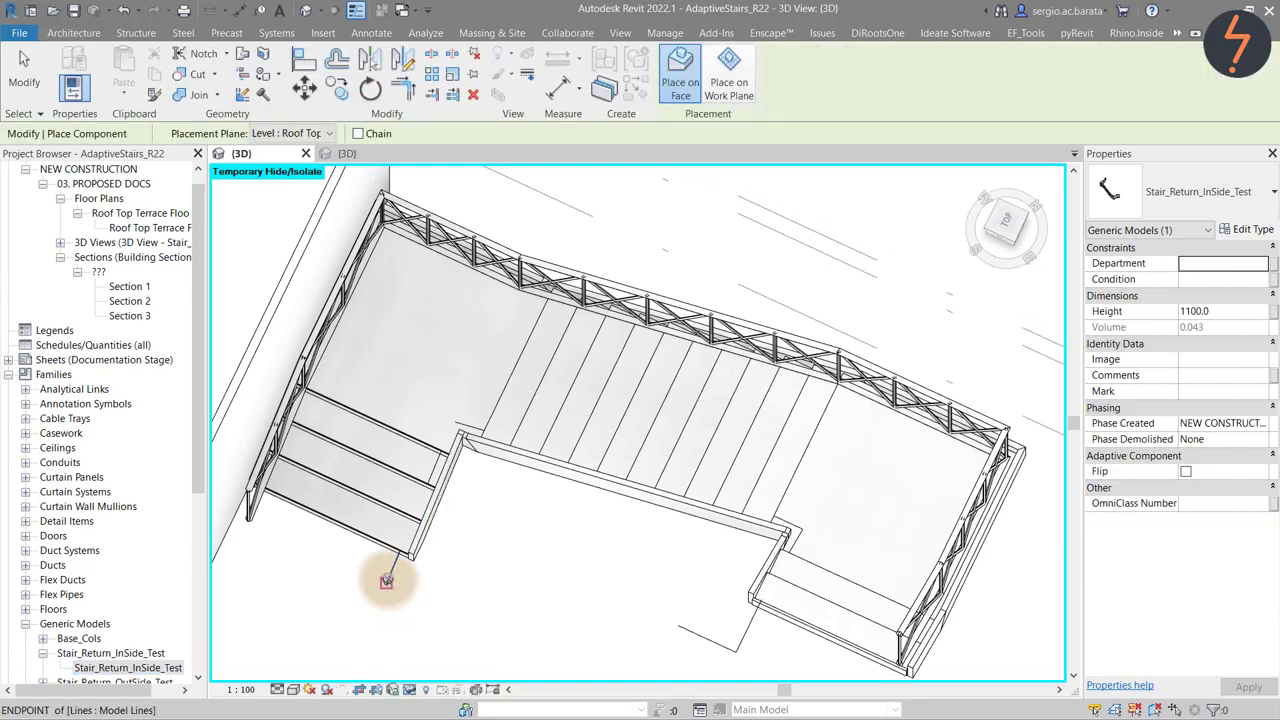
pyautogui.click(386, 580)
pyautogui.click(438, 452)
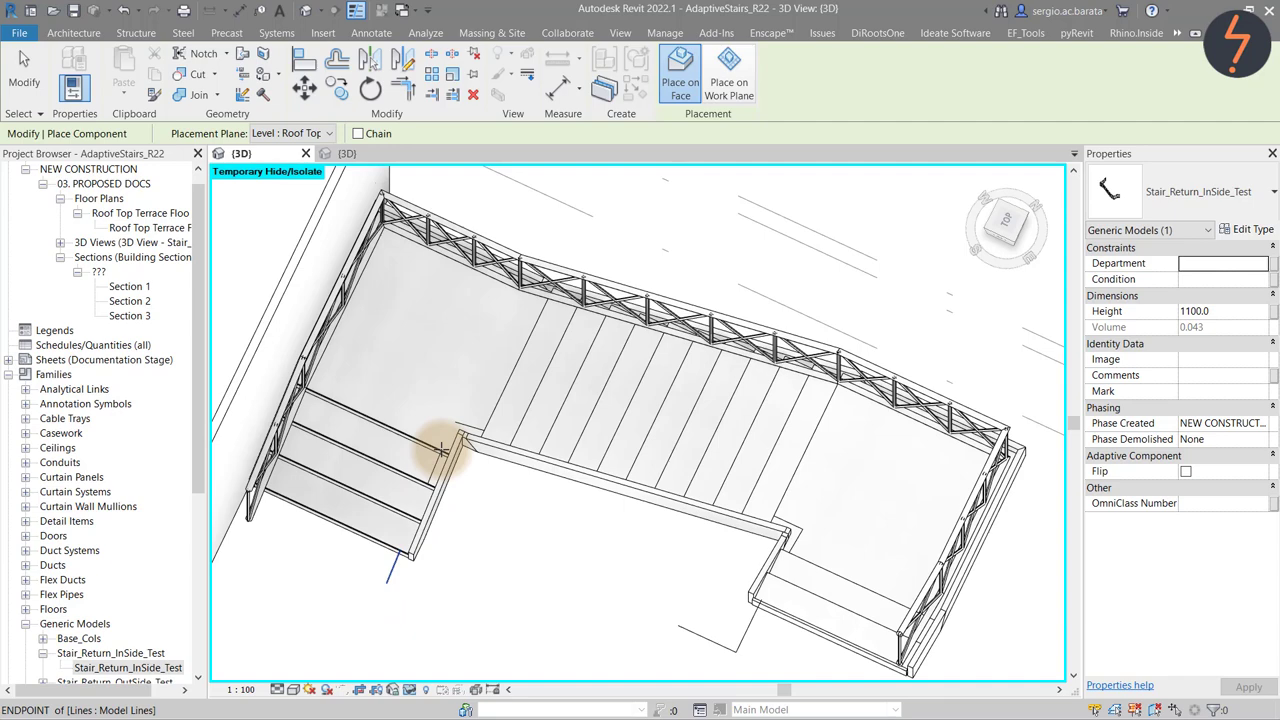
pyautogui.click(455, 422)
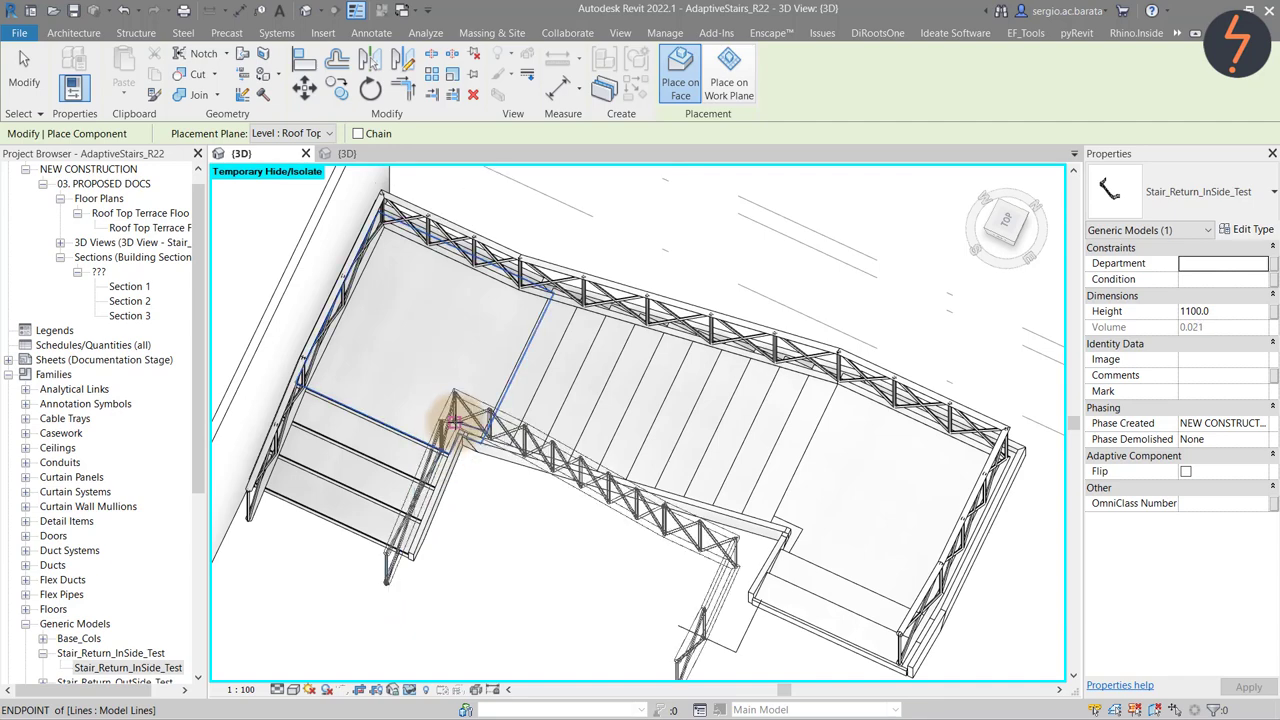
pyautogui.click(774, 515)
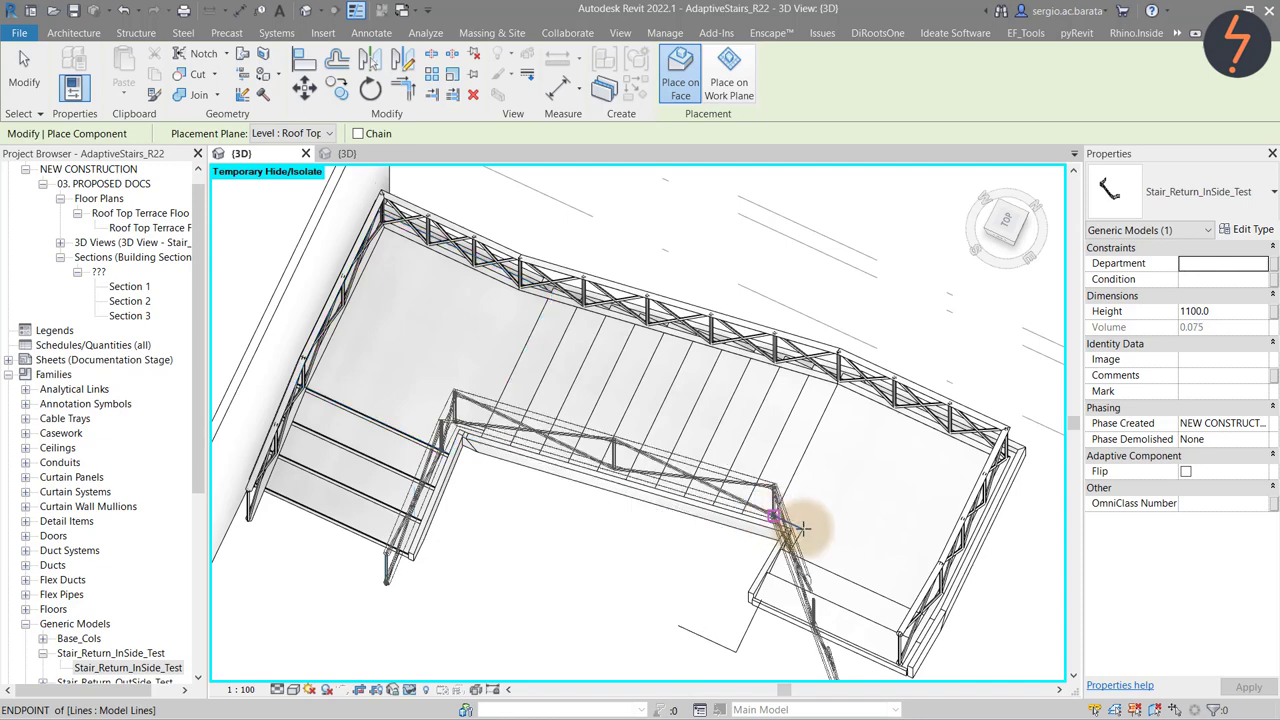
pyautogui.click(803, 527)
pyautogui.press('Escape')
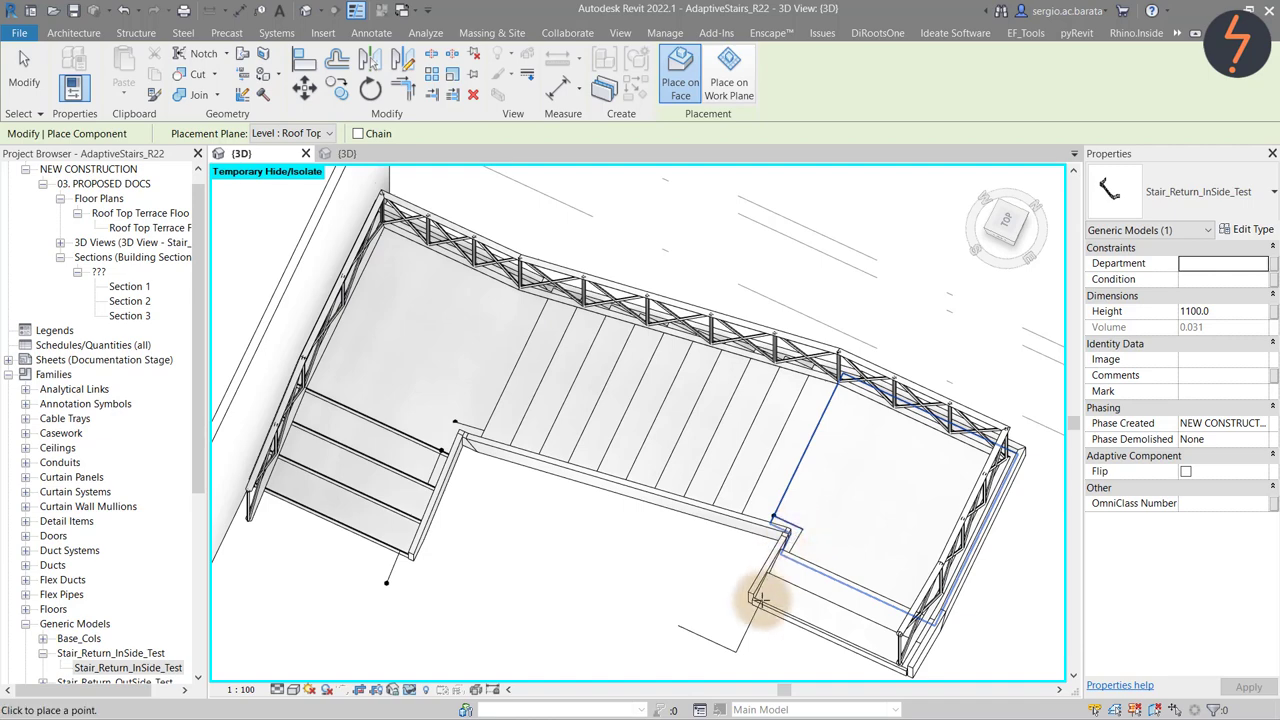
# Place the last three adaptive points on the model line endpoints past the short flight and finish the balustrade instance.
pyautogui.scroll(3, 760, 598)
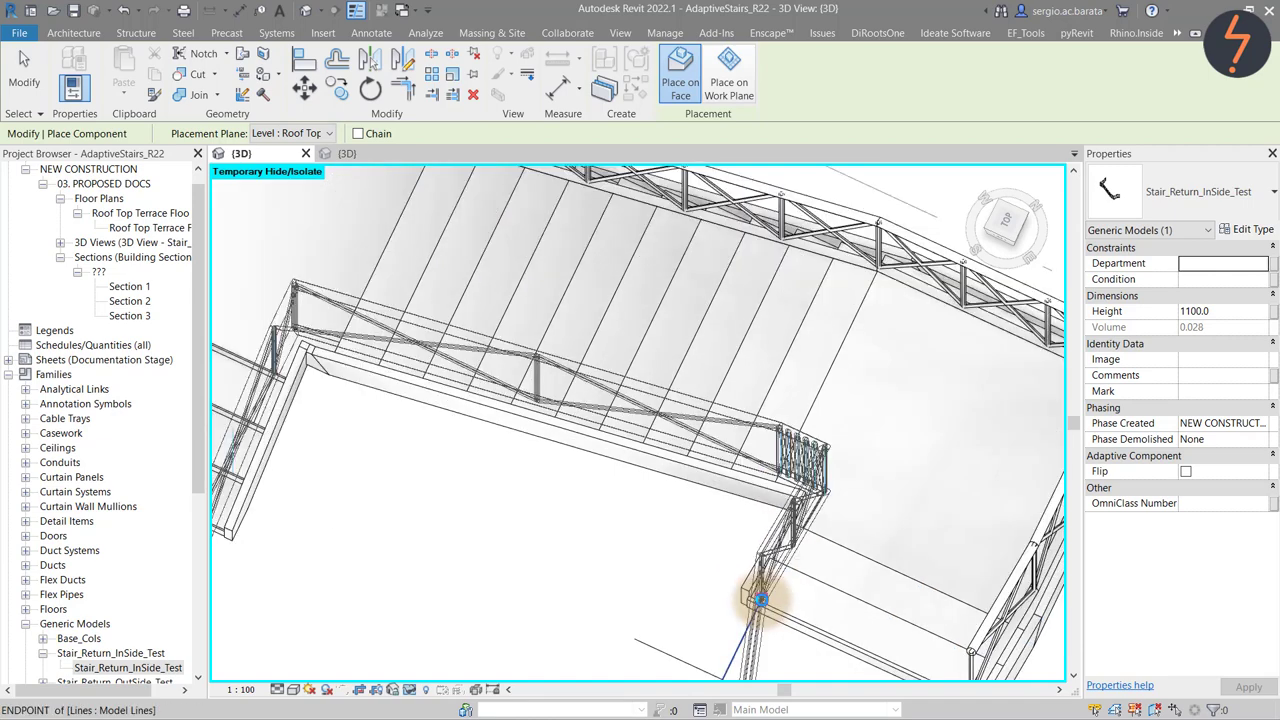
pyautogui.click(760, 599)
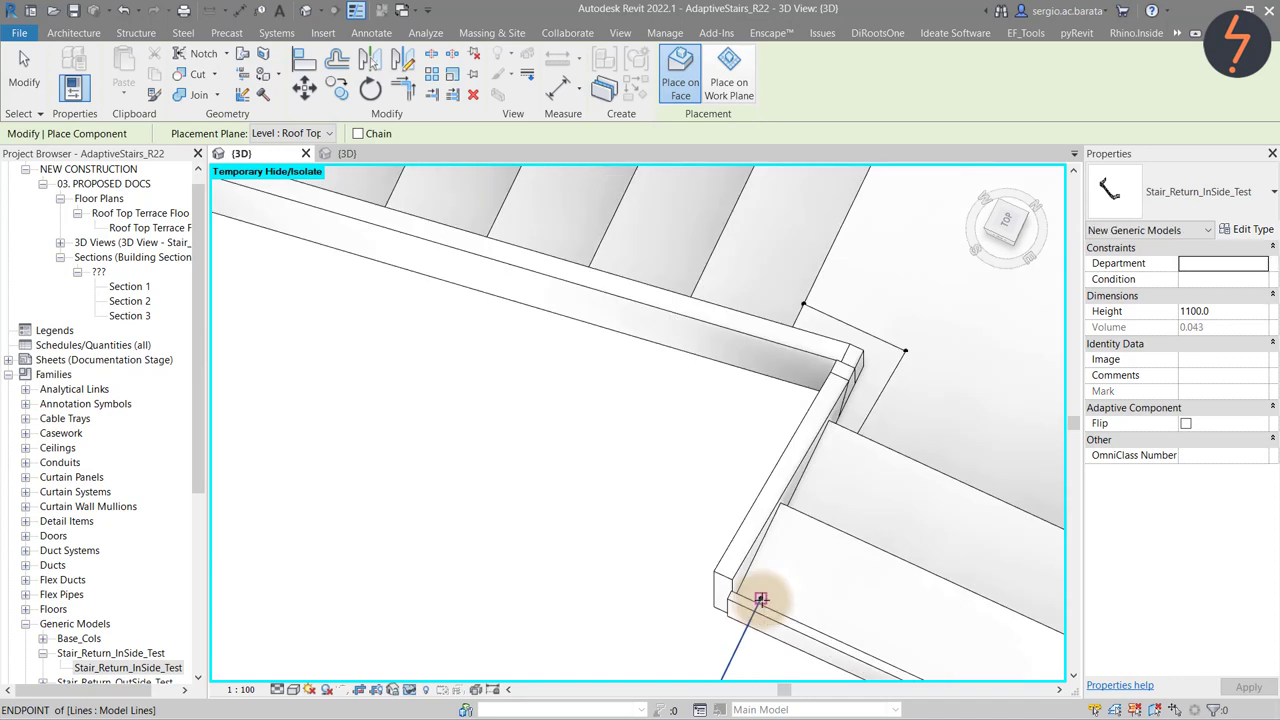
pyautogui.scroll(-1, 760, 598)
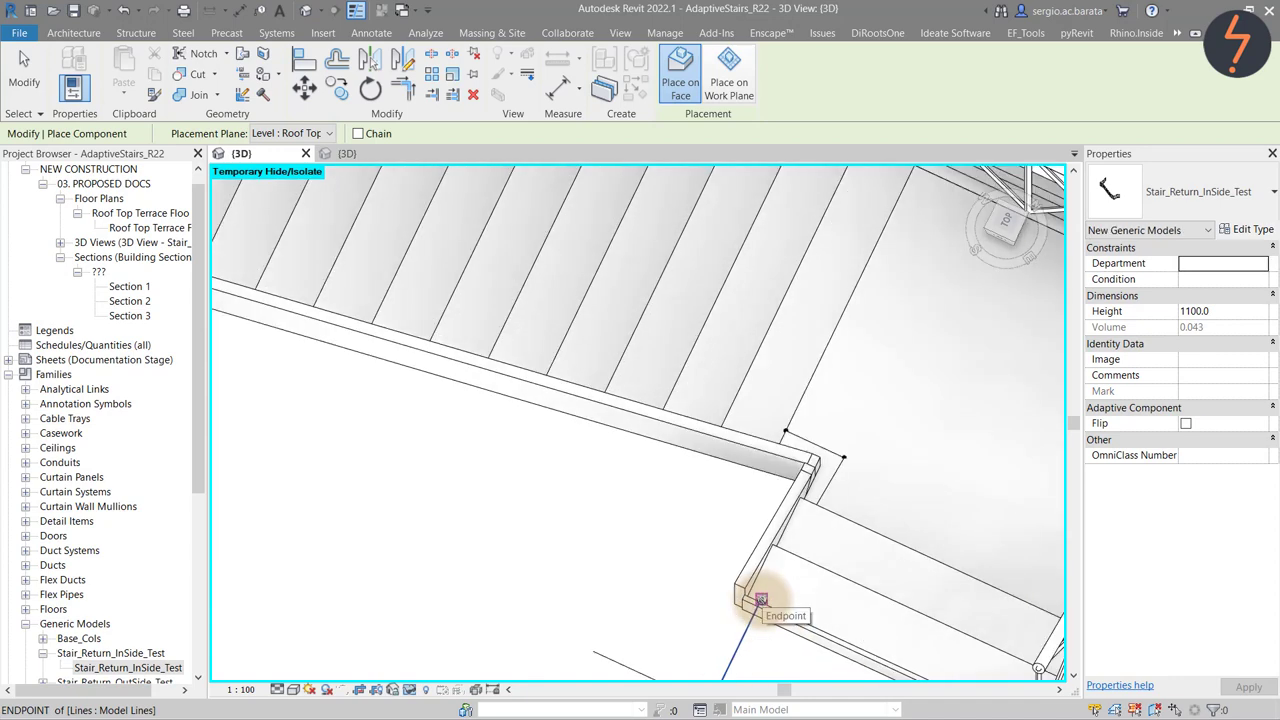
pyautogui.click(760, 599)
pyautogui.scroll(-2, 760, 599)
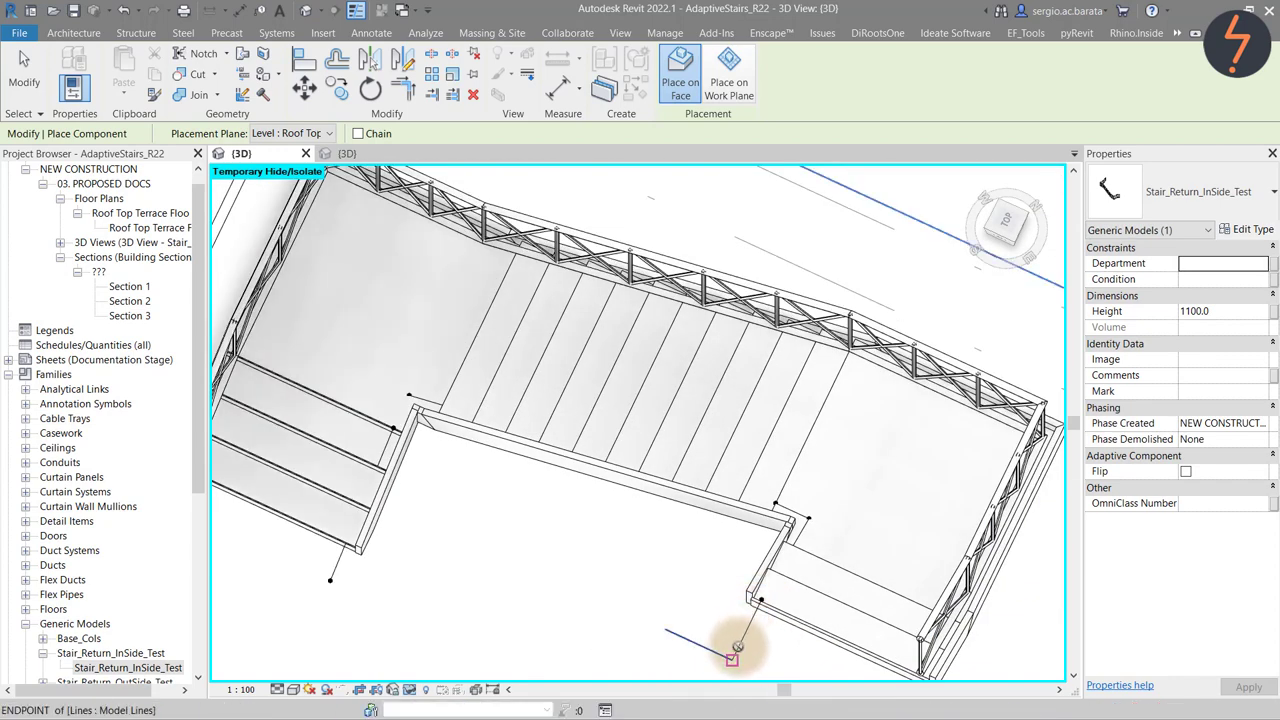
pyautogui.click(665, 628)
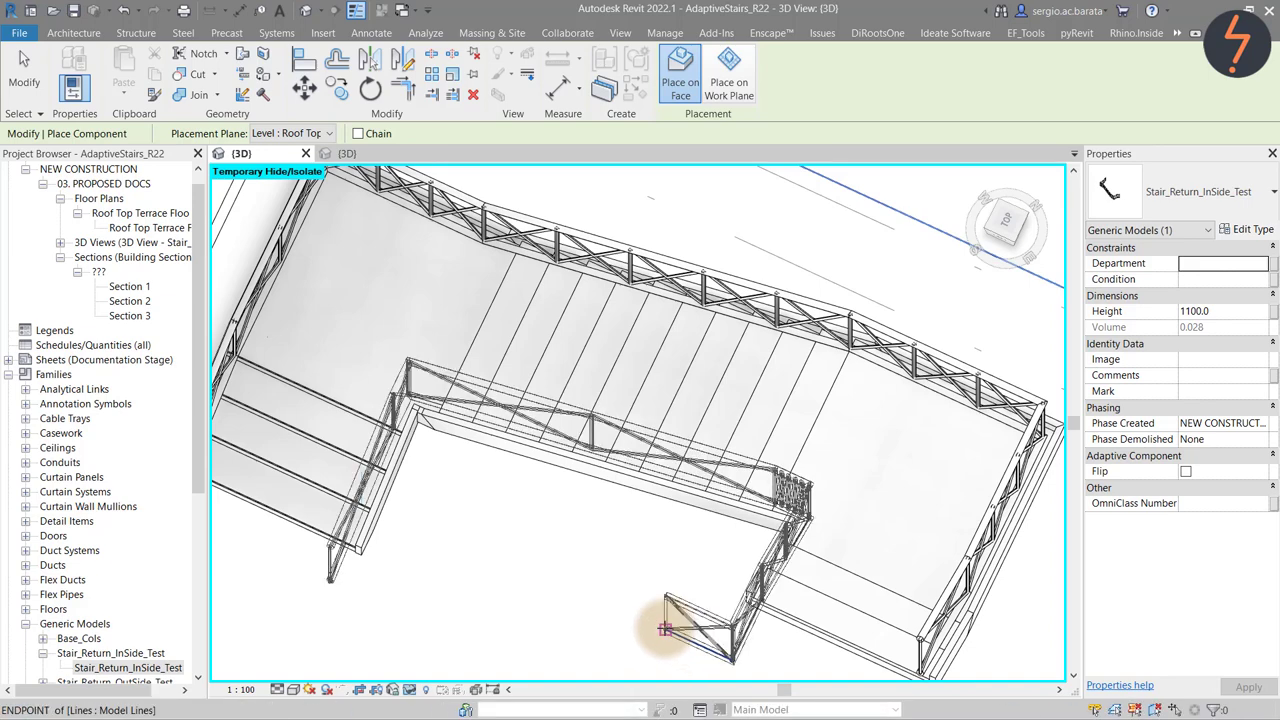
pyautogui.press('Escape')
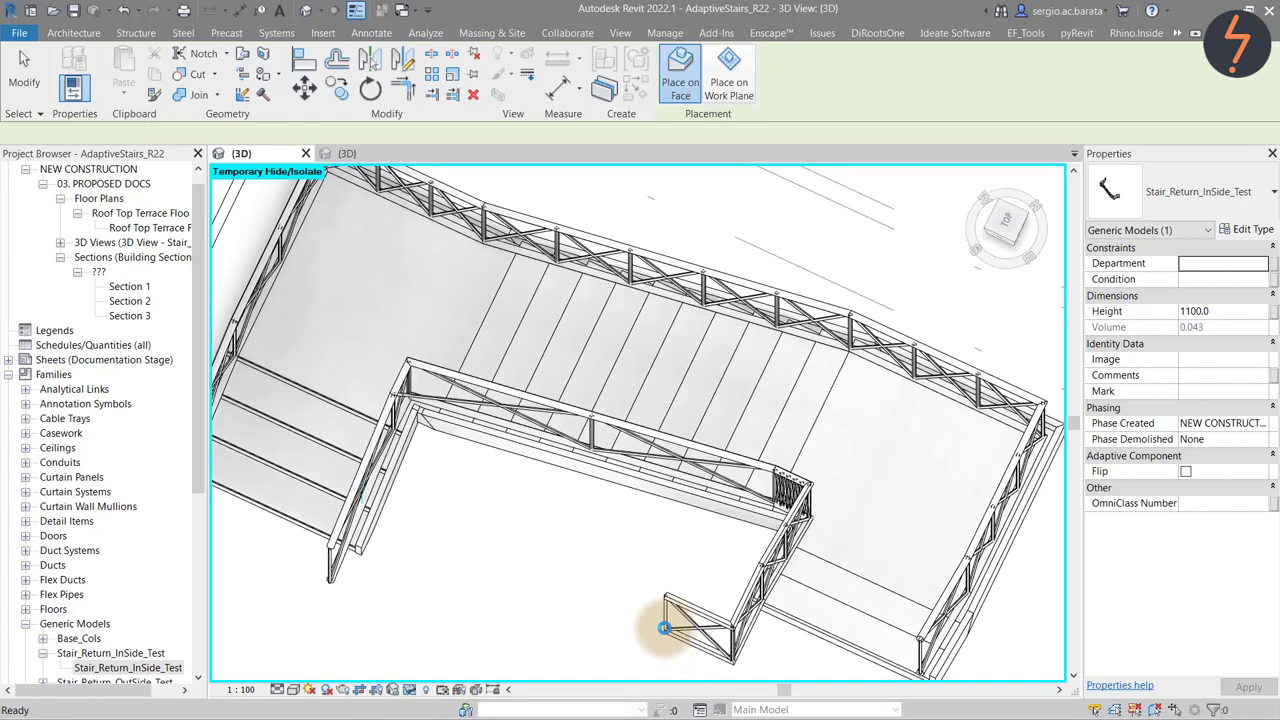
pyautogui.press('Escape')
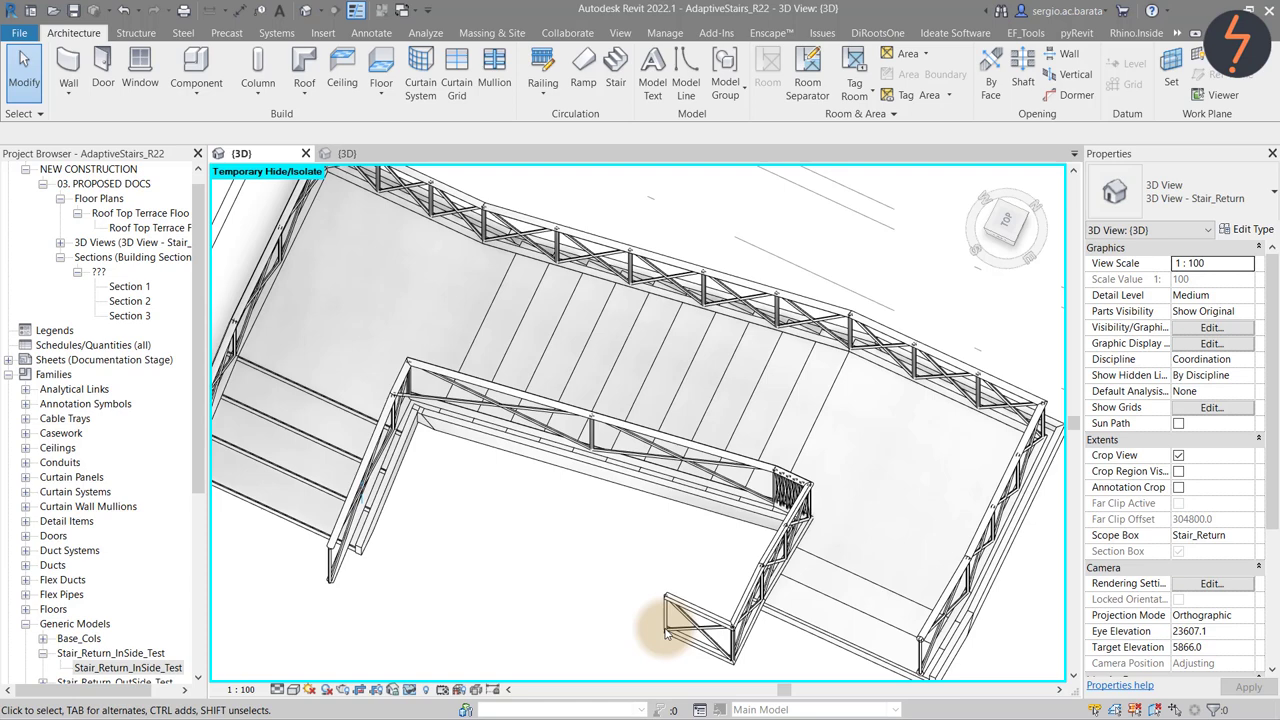
# Open the placed balustrade's family for editing and set the U grid number of the divided surface between points 3 and 4 to 5.
pyautogui.click(706, 620)
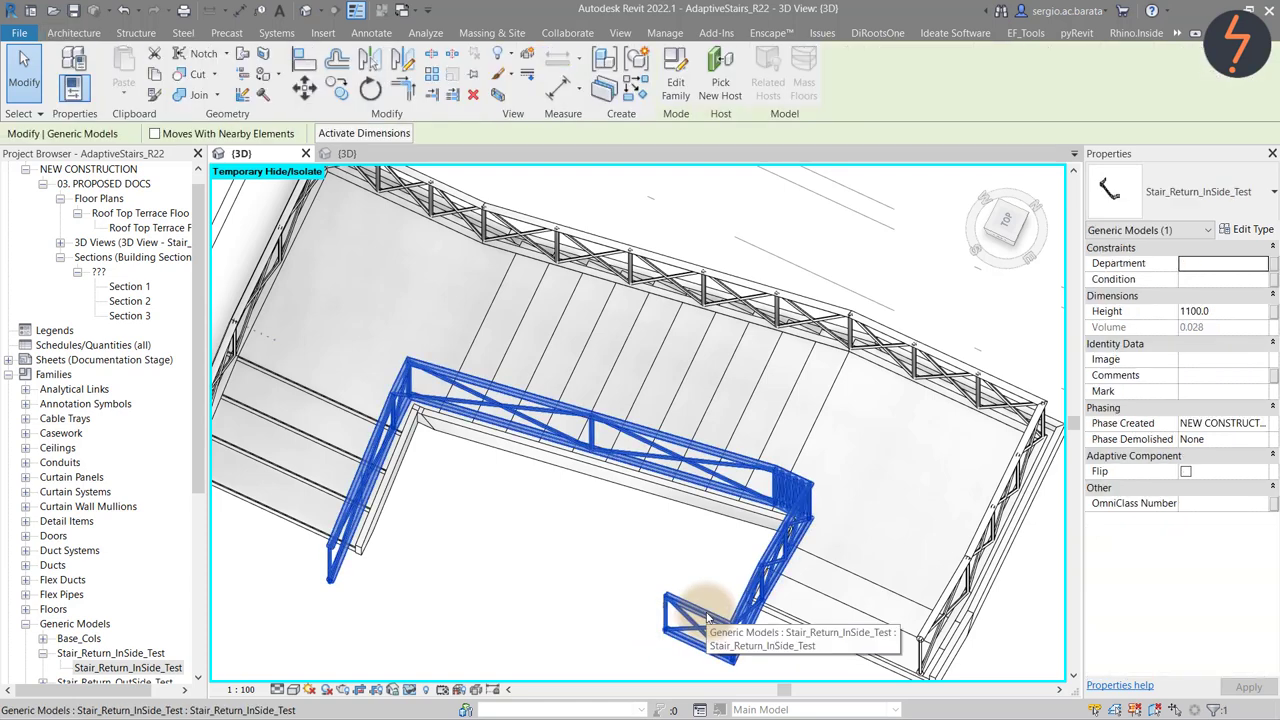
pyautogui.click(676, 95)
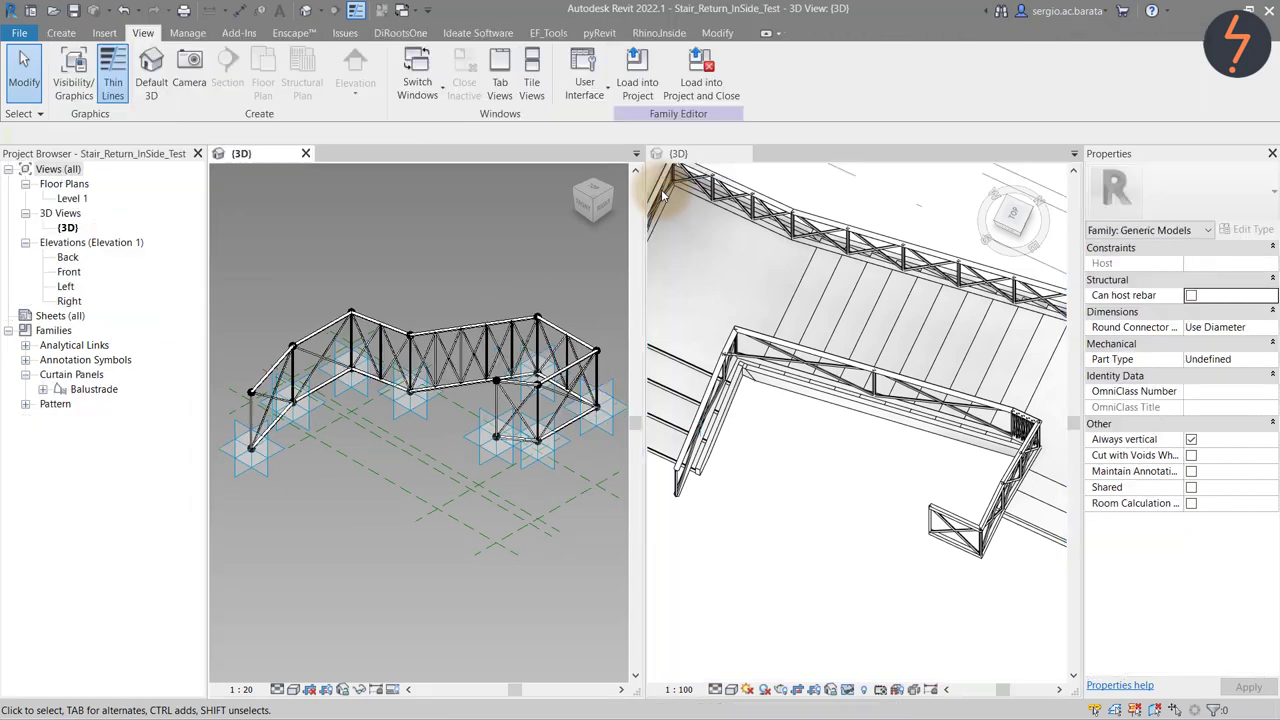
pyautogui.click(389, 345)
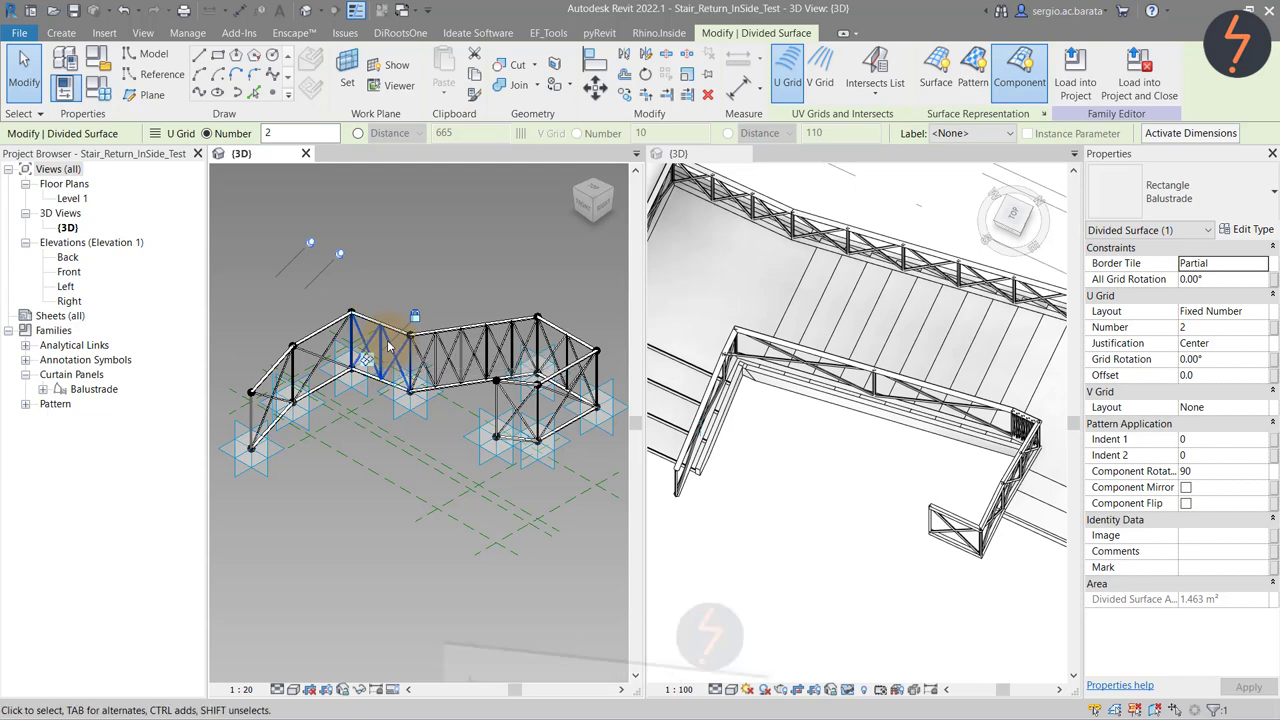
pyautogui.click(1266, 330)
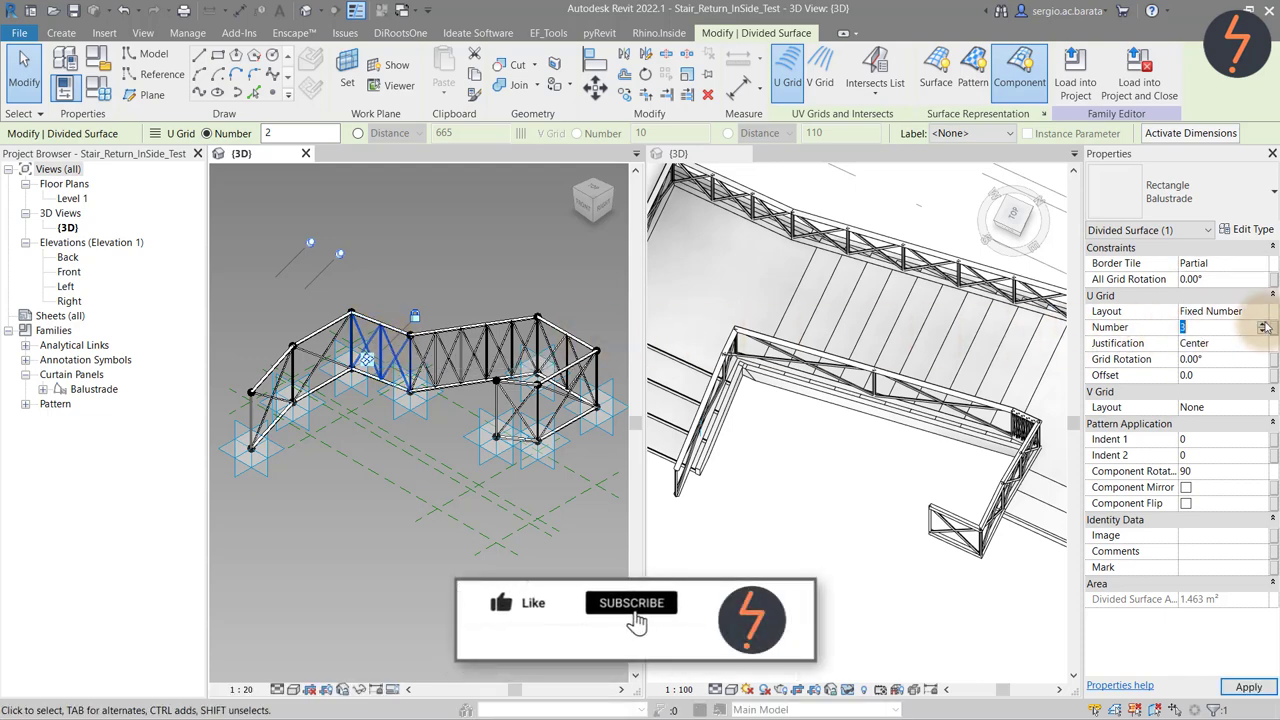
pyautogui.write('5')
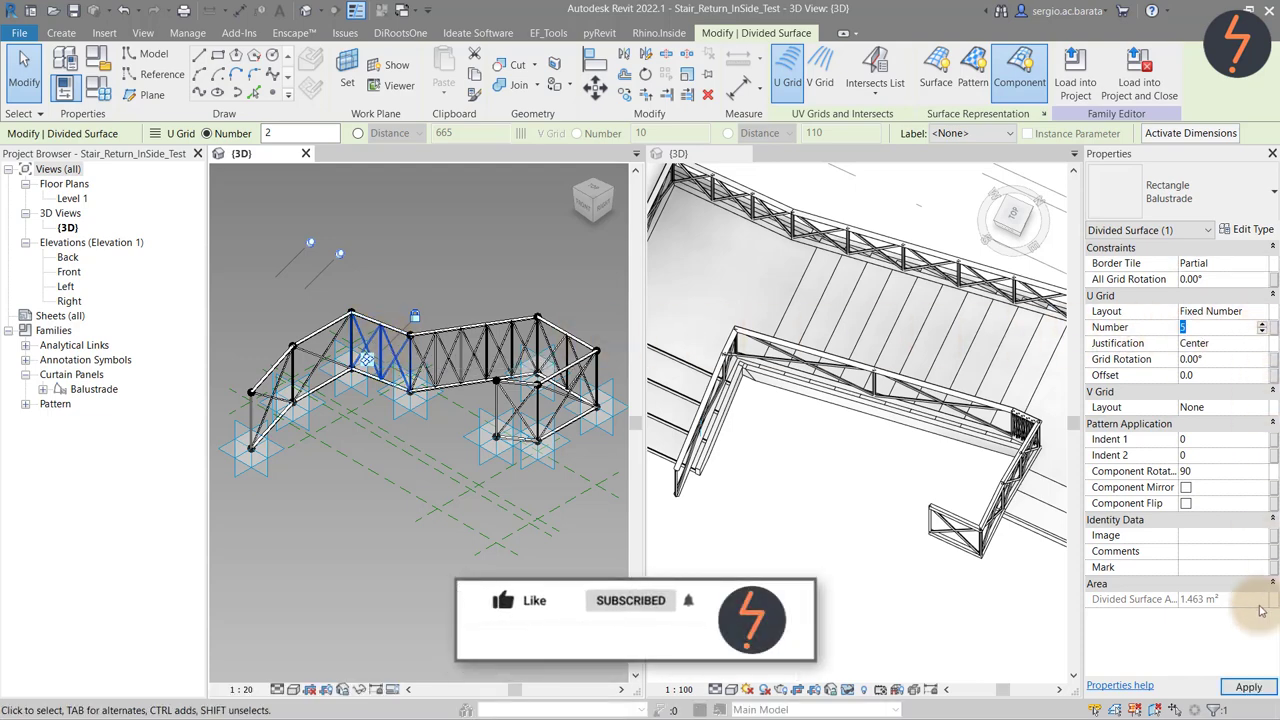
pyautogui.click(1248, 687)
pyautogui.press('Escape')
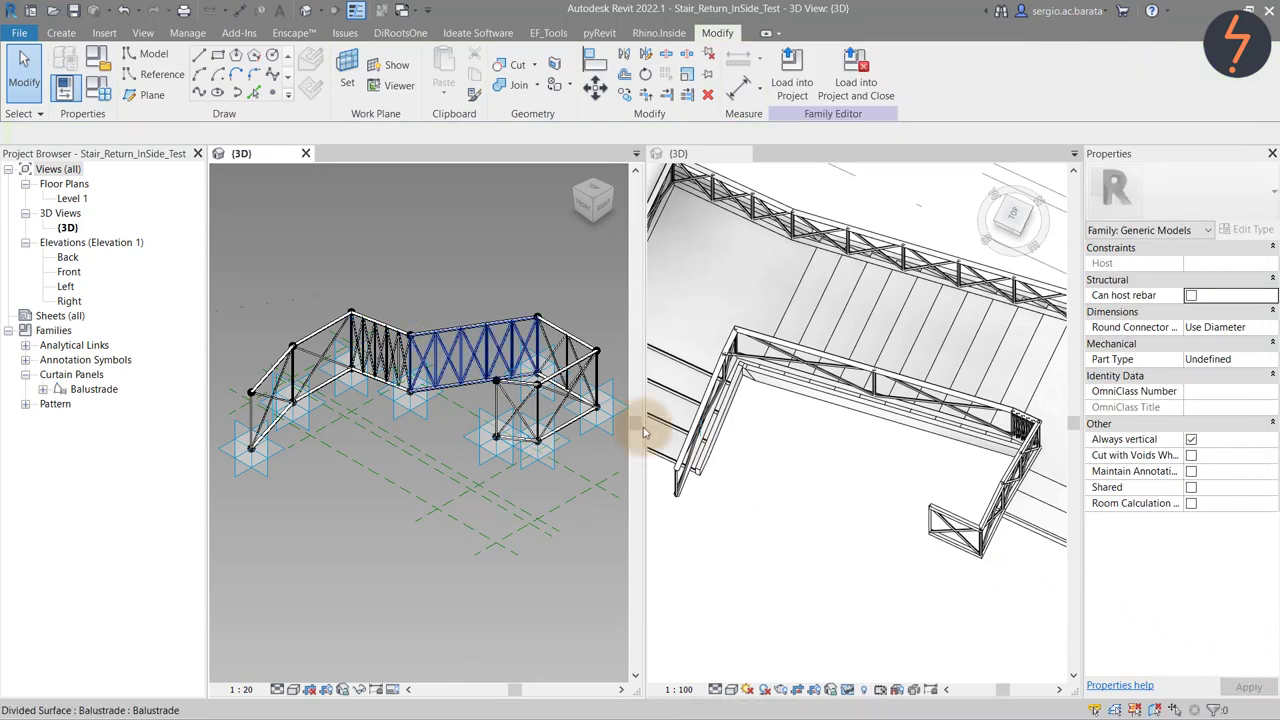
# Set the U grid number of the divided surface between points 4 and 5 to 1.
pyautogui.click(470, 358)
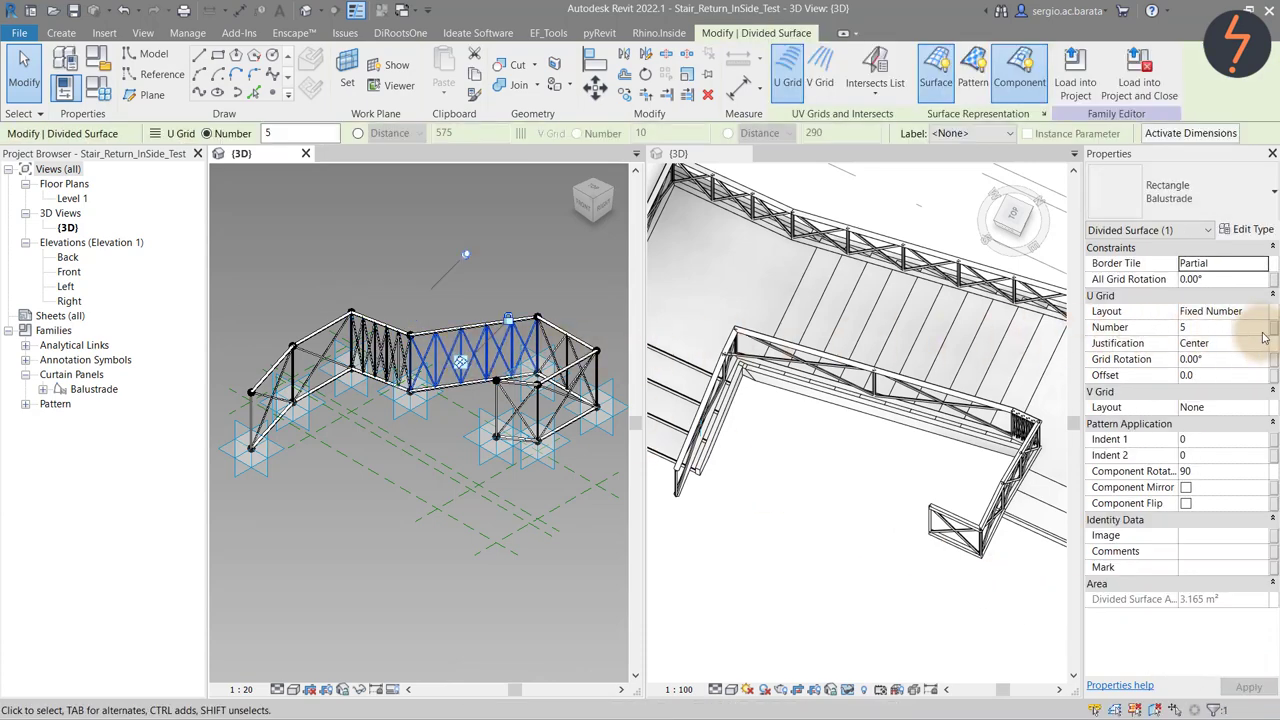
pyautogui.click(1262, 332)
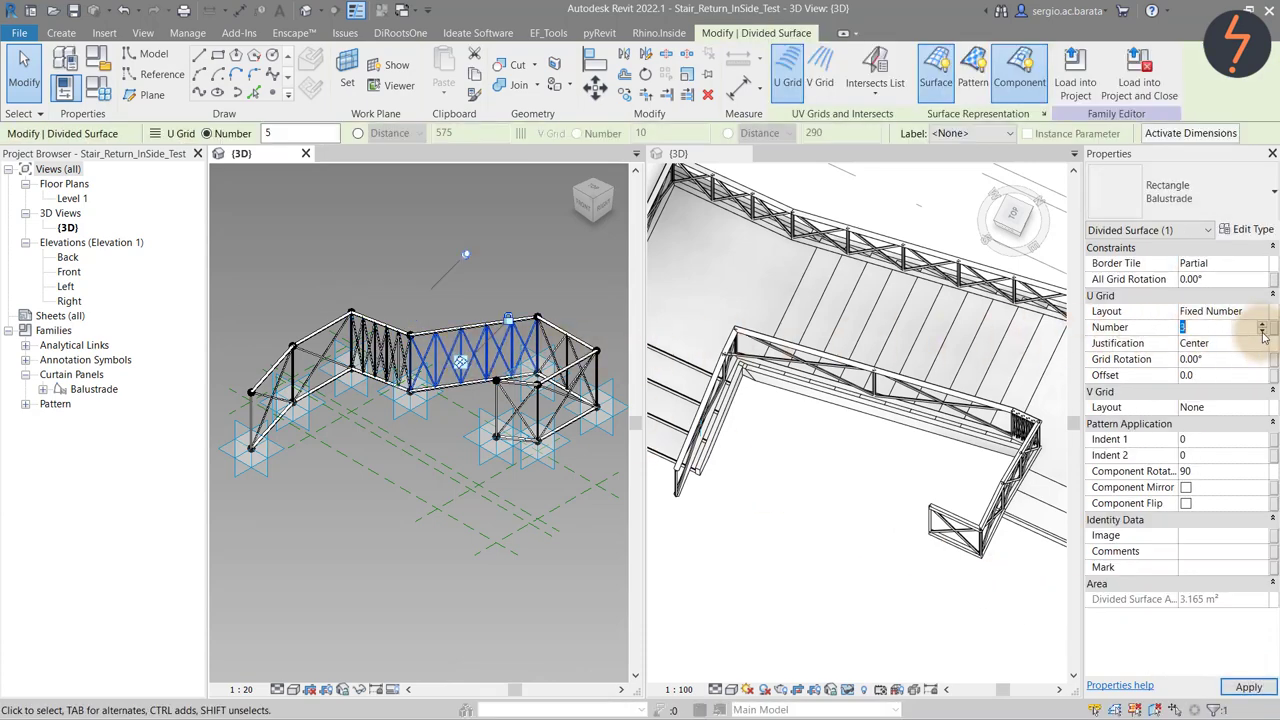
pyautogui.click(1248, 687)
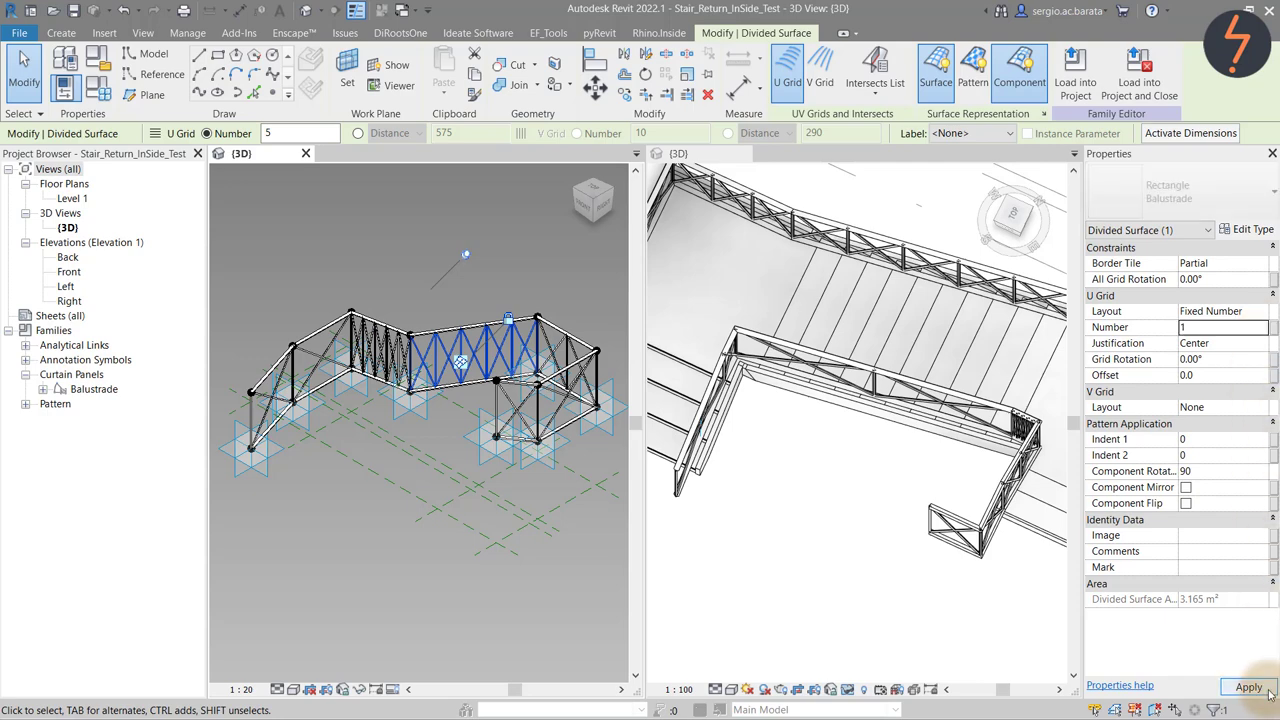
pyautogui.press('Escape')
# Reload the family into the project, overwriting the existing version and its parameter values, and return the open views to a tabbed layout.
pyautogui.click(790, 80)
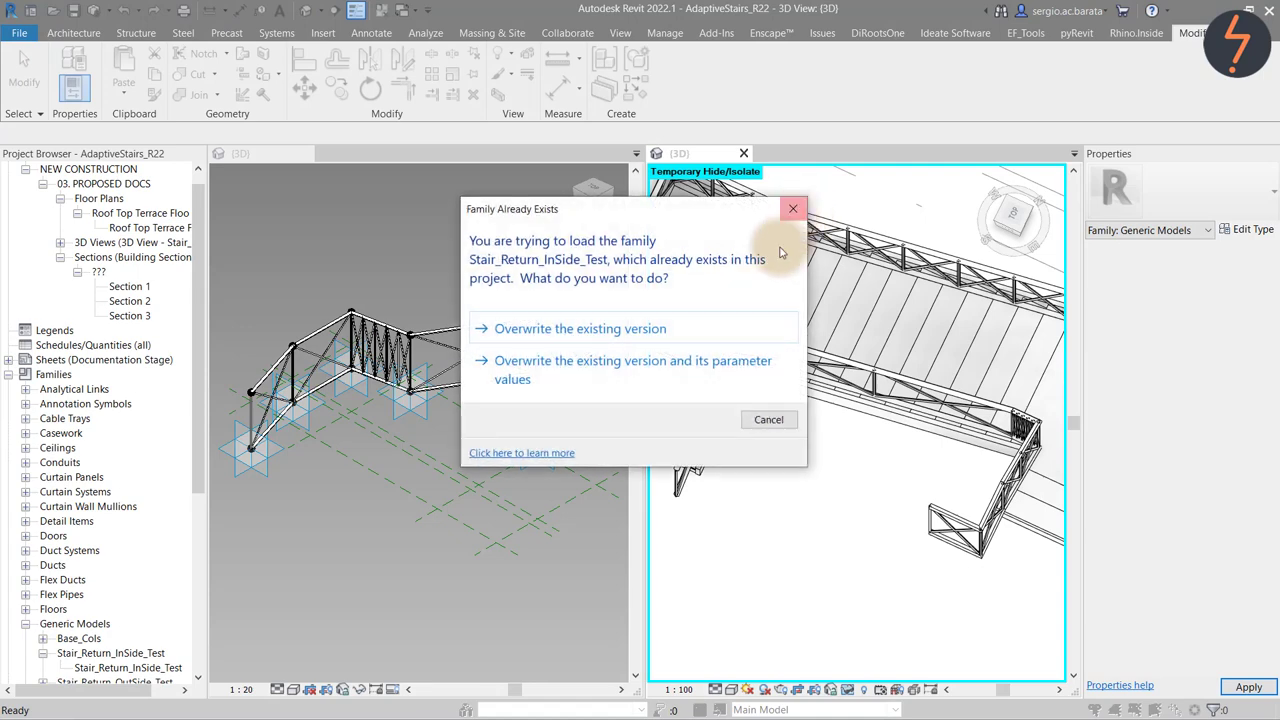
pyautogui.click(710, 368)
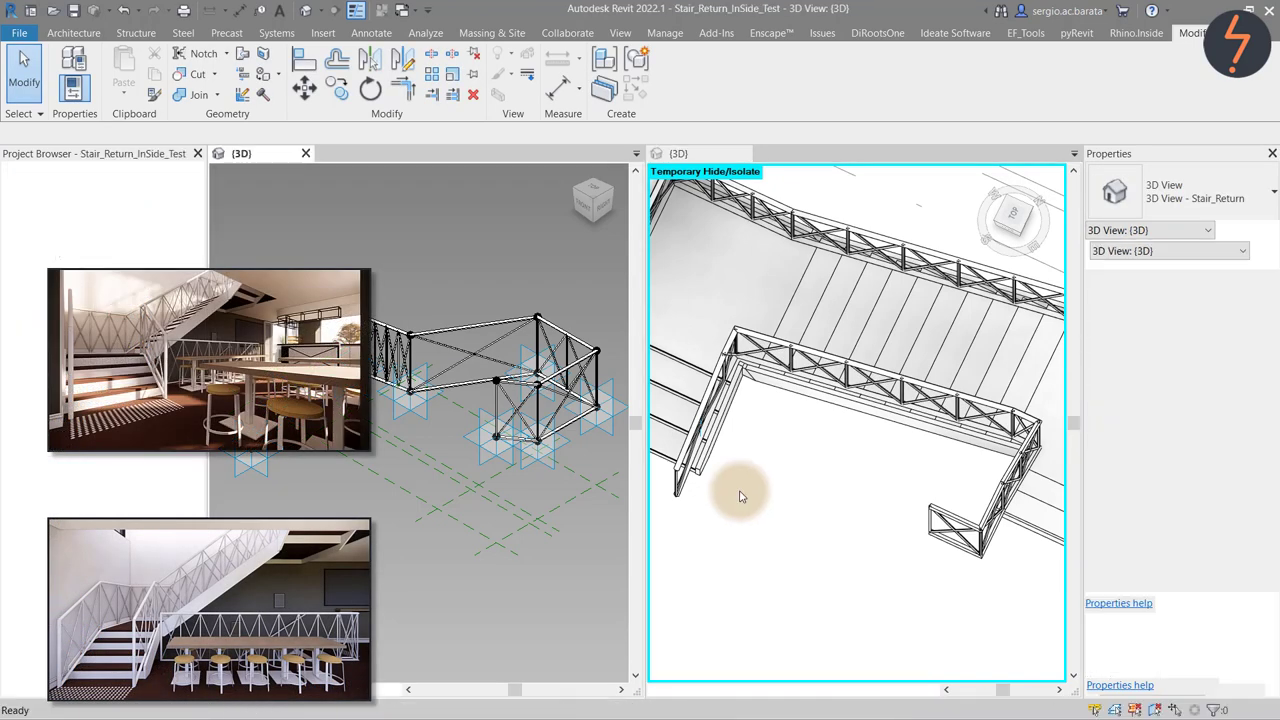
pyautogui.click(619, 33)
pyautogui.click(1124, 80)
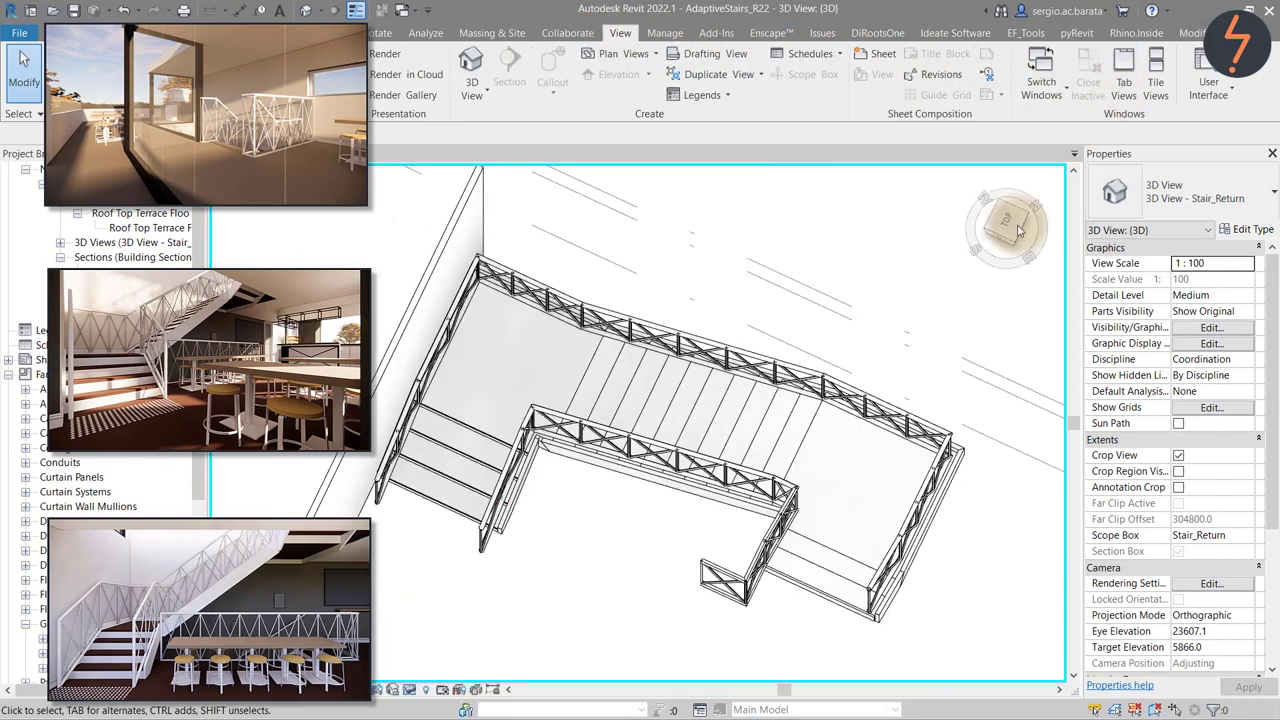
# Inspect the updated inside balustrade from a lower 3D angle and restore the elements hidden by the temporary isolation.
pyautogui.click(740, 598)
pyautogui.keyDown('shift'); pyautogui.moveTo(730, 600); pyautogui.dragTo(651, 566, button='middle'); pyautogui.keyUp('shift')
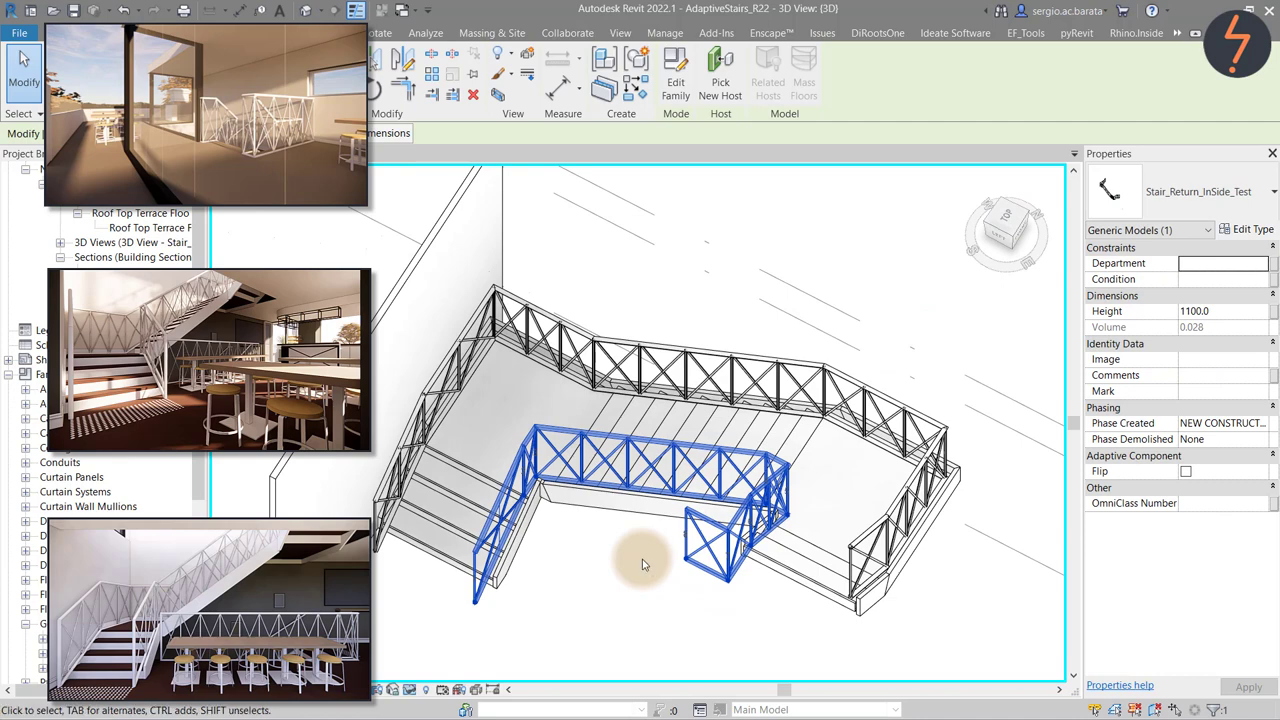
pyautogui.click(643, 563)
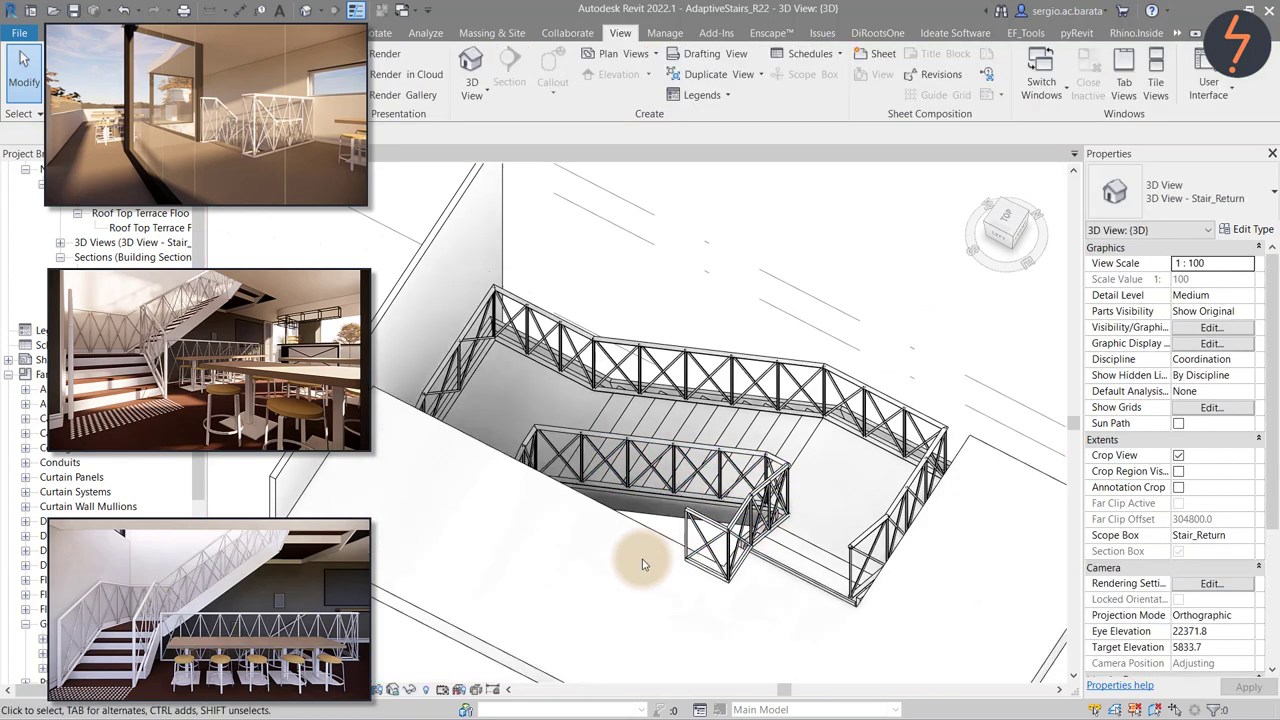